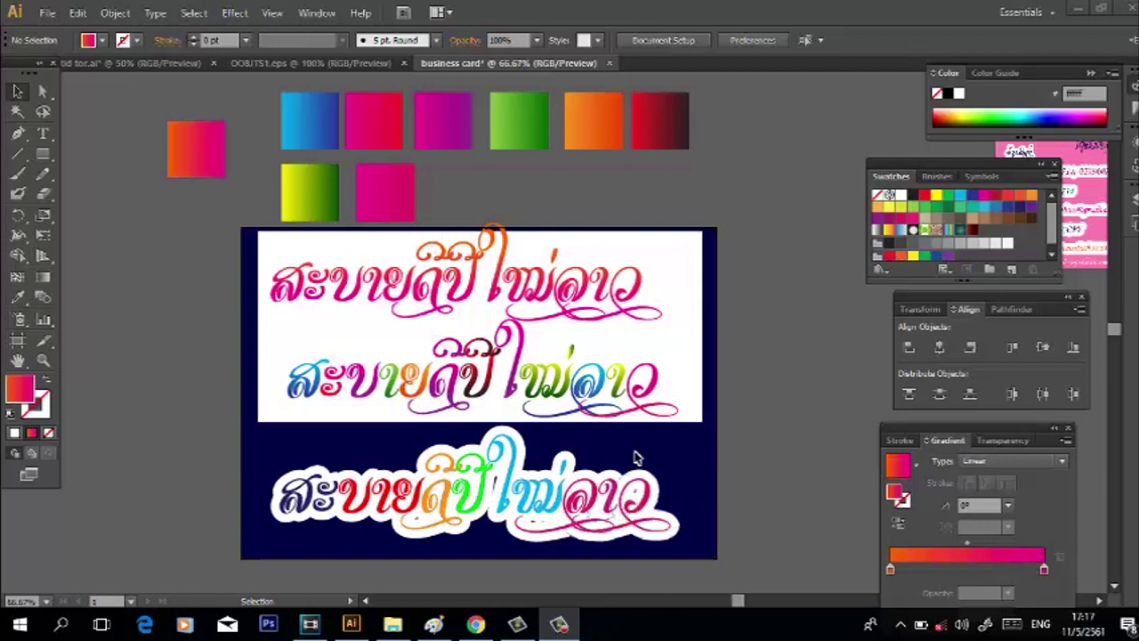
- Scale down the finished lettering samples with their white background and move them off the artboard, beyond its upper-right corner
{"action": "left_click", "coordinate": [592, 374]}
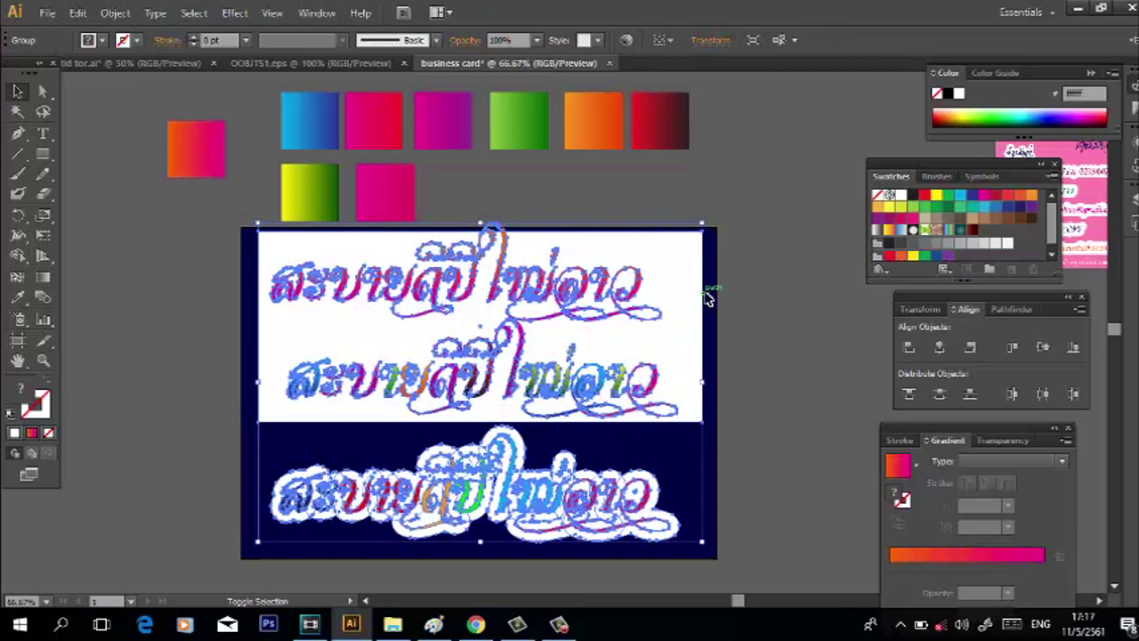
{"action": "left_click_drag", "start_coordinate": [700, 225], "coordinate": [605, 292]}
{"action": "left_click_drag", "start_coordinate": [534, 374], "coordinate": [961, 156]}
{"action": "left_click_drag", "start_coordinate": [894, 98], "coordinate": [795, 100]}
{"action": "left_click", "coordinate": [47, 13]}
{"action": "left_click", "coordinate": [62, 33]}
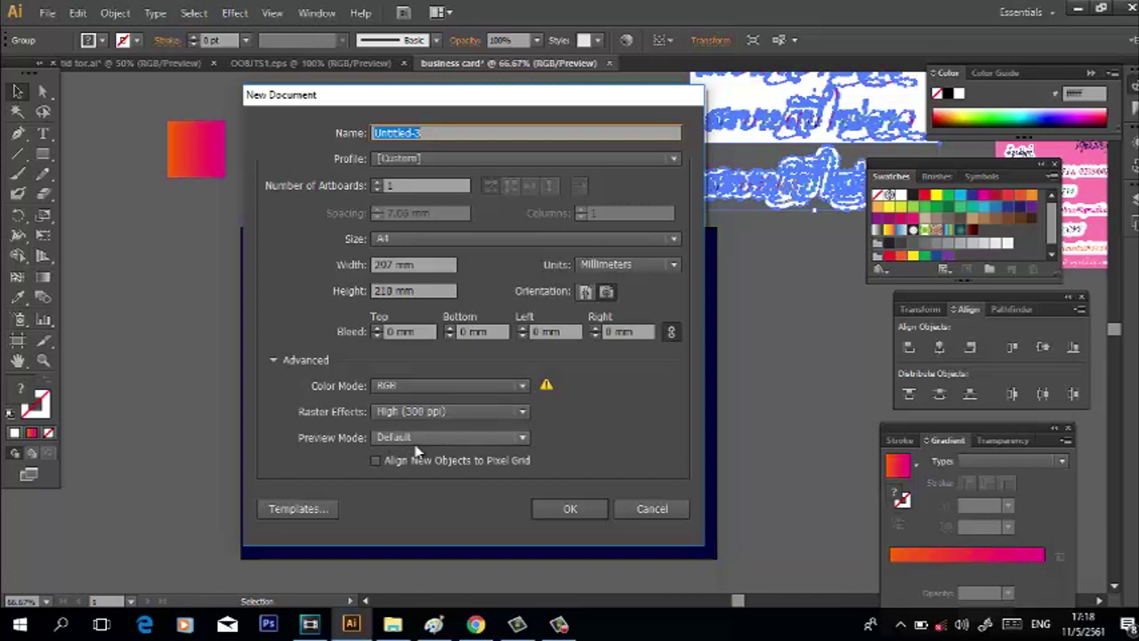
{"action": "left_click", "coordinate": [647, 521]}
- Copy the purple Lao greeting text from above the colour squares onto the upper part of the navy artboard
{"action": "scroll", "coordinate": [750, 431], "scroll_direction": "up", "scroll_amount": 2}
{"action": "scroll", "coordinate": [752, 428], "scroll_direction": "down", "scroll_amount": 1}
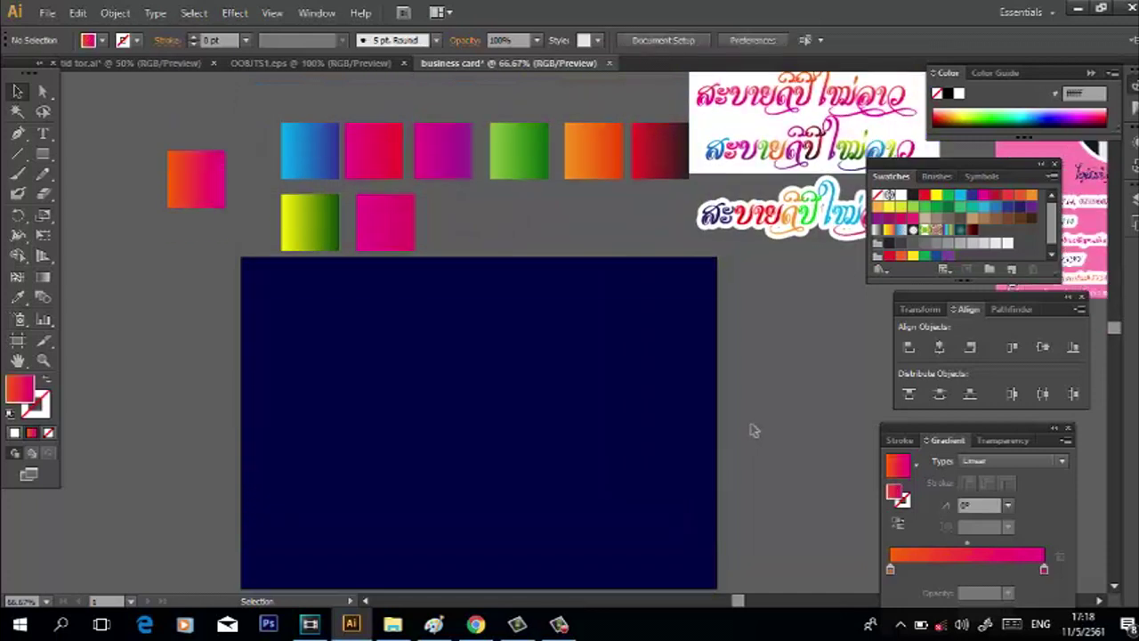
{"action": "scroll", "coordinate": [745, 431], "scroll_direction": "up", "scroll_amount": 6}
{"action": "left_click", "coordinate": [686, 203]}
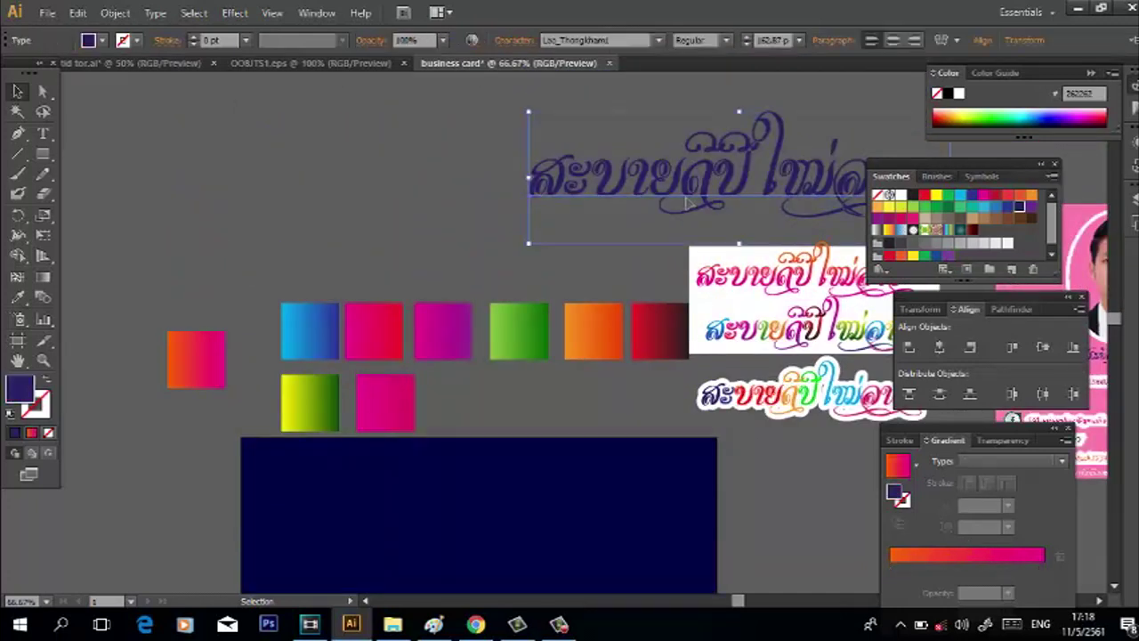
{"action": "left_click_drag", "start_coordinate": [686, 198], "coordinate": [458, 533]}
{"action": "scroll", "coordinate": [456, 533], "scroll_direction": "down", "scroll_amount": 2}
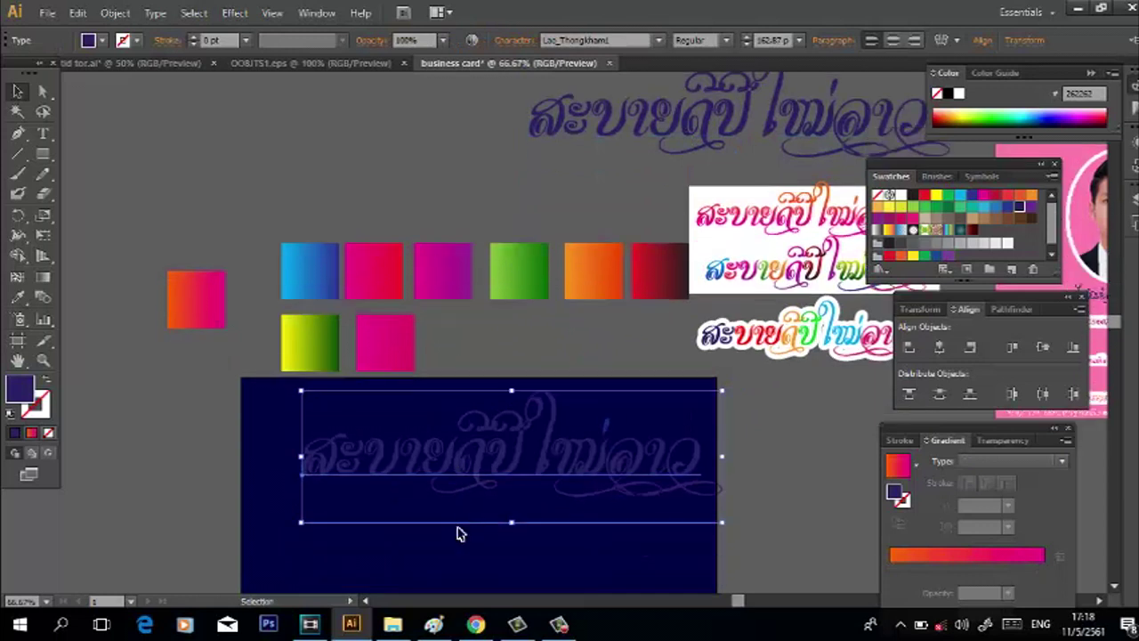
{"action": "left_click_drag", "start_coordinate": [470, 467], "coordinate": [454, 466]}
{"action": "right_click", "coordinate": [456, 466]}
{"action": "mouse_move", "coordinate": [587, 434]}
{"action": "left_click", "coordinate": [655, 430]}
- Duplicate the purple text twice below the first copy to make three rows on the navy artboard
{"action": "scroll", "coordinate": [676, 440], "scroll_direction": "down", "scroll_amount": 4}
{"action": "left_click_drag", "start_coordinate": [549, 346], "coordinate": [516, 553]}
{"action": "scroll", "coordinate": [509, 530], "scroll_direction": "down", "scroll_amount": 4}
{"action": "scroll", "coordinate": [508, 498], "scroll_direction": "up", "scroll_amount": 3}
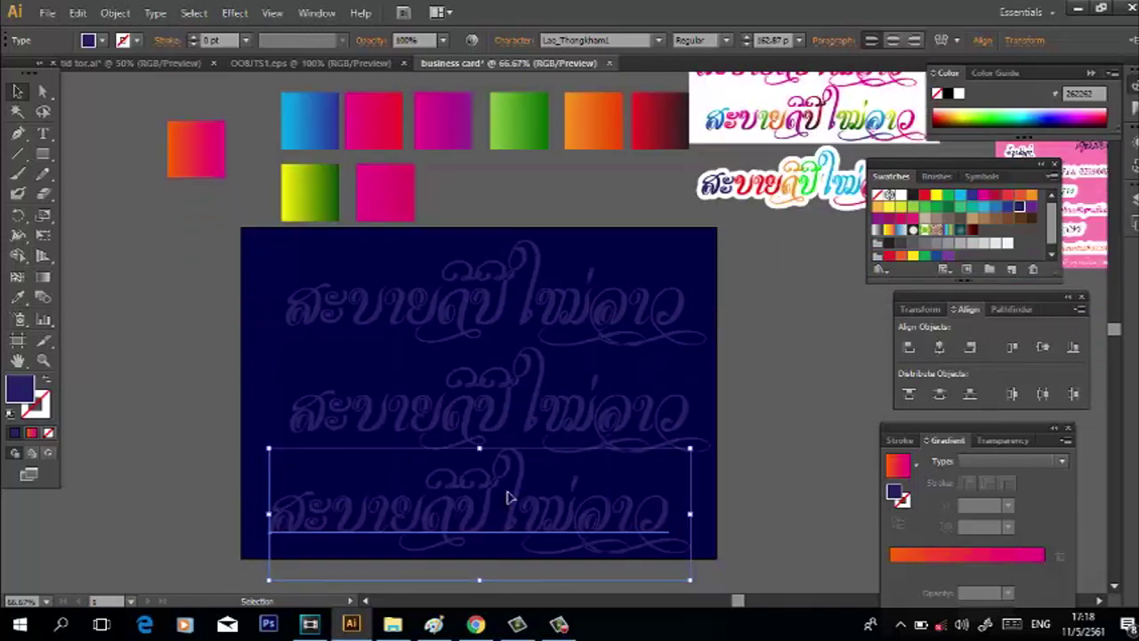
- Move the two lower text copies together farther down, leaving only the first text in the artboard's upper part
{"action": "left_click", "coordinate": [530, 351]}
{"action": "left_click", "coordinate": [524, 401]}
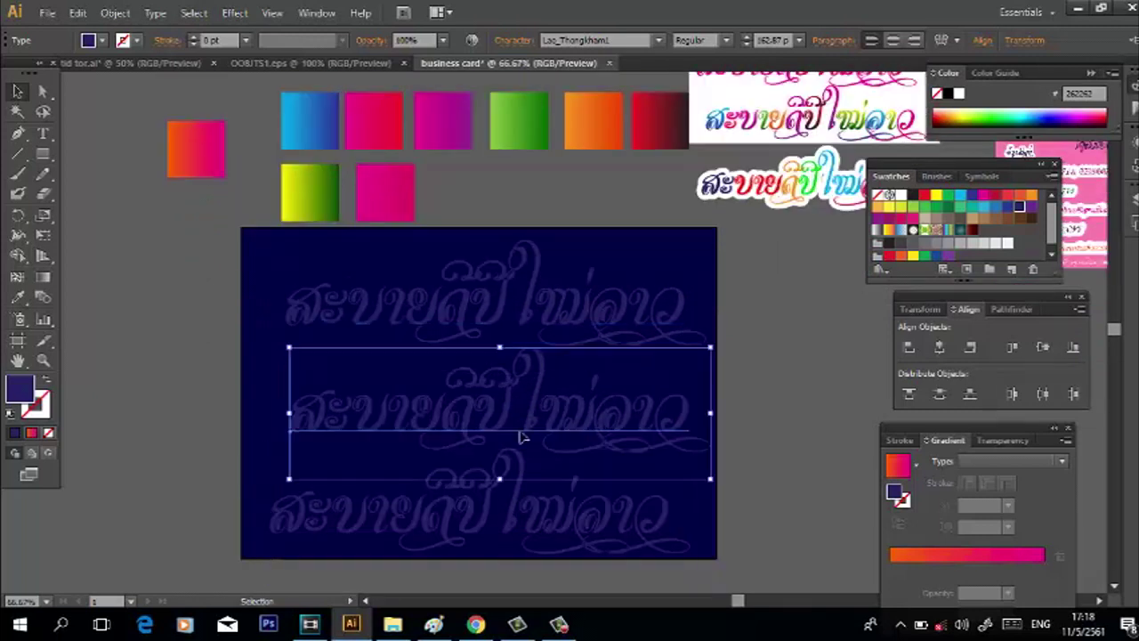
{"action": "left_click", "coordinate": [485, 525], "text": "shift"}
{"action": "left_click_drag", "start_coordinate": [488, 411], "coordinate": [488, 496]}
{"action": "scroll", "coordinate": [488, 495], "scroll_direction": "down", "scroll_amount": 1}
{"action": "left_click_drag", "start_coordinate": [485, 457], "coordinate": [501, 488]}
{"action": "scroll", "coordinate": [502, 485], "scroll_direction": "down", "scroll_amount": 4}
{"action": "scroll", "coordinate": [501, 488], "scroll_direction": "up", "scroll_amount": 9}
- Fill the top text on the navy artboard with white and shift it slightly to the left
{"action": "left_click", "coordinate": [538, 460]}
{"action": "left_click_drag", "start_coordinate": [548, 458], "coordinate": [545, 457]}
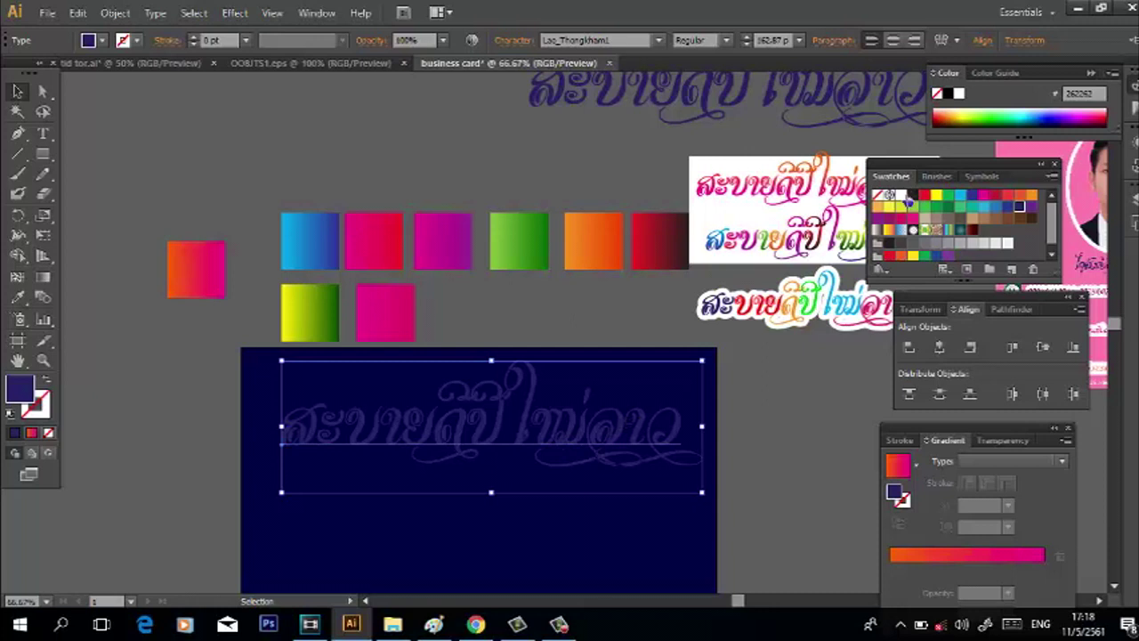
{"action": "left_click", "coordinate": [901, 195]}
{"action": "left_click_drag", "start_coordinate": [497, 449], "coordinate": [485, 450]}
{"action": "left_click", "coordinate": [551, 527]}
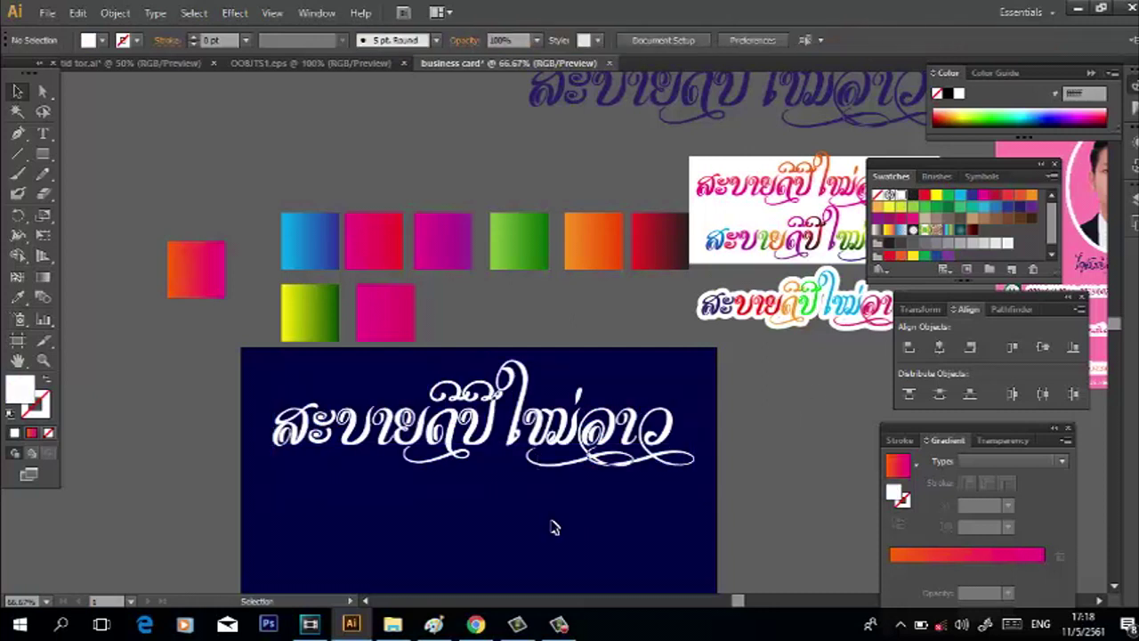
- Convert the white text on the artboard to outlines
{"action": "left_click", "coordinate": [572, 448]}
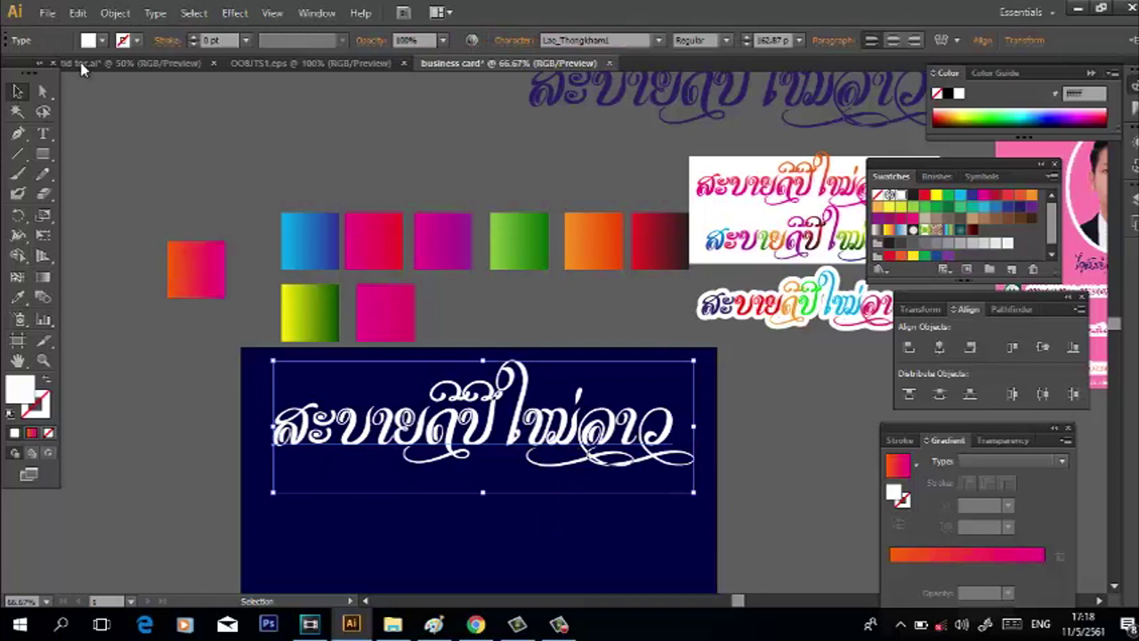
{"action": "left_click", "coordinate": [155, 12]}
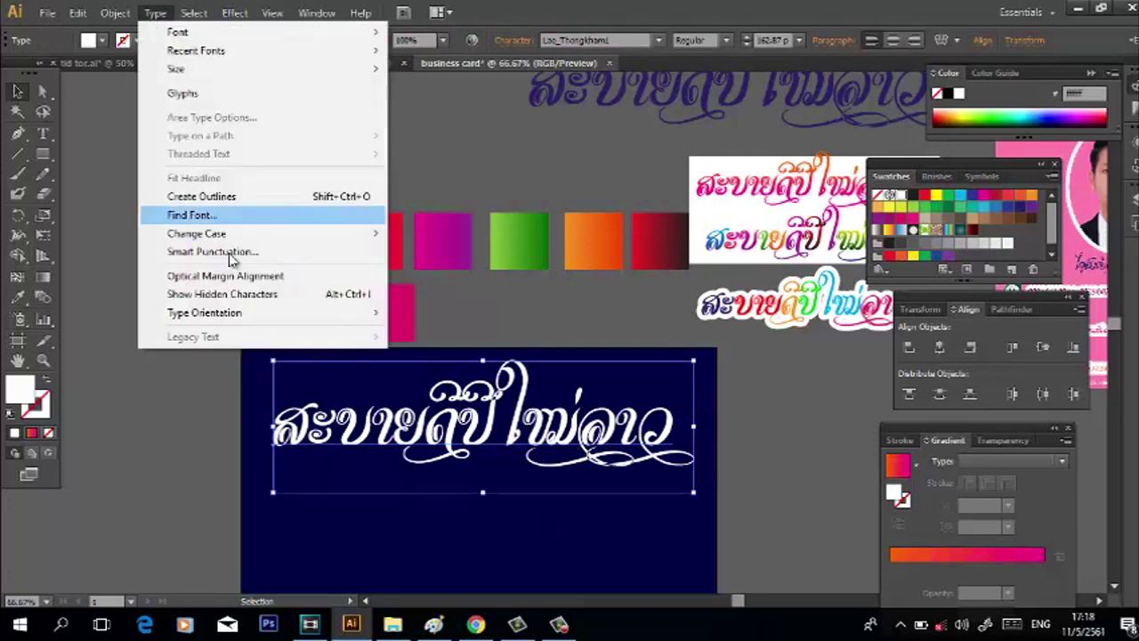
{"action": "left_click", "coordinate": [227, 197]}
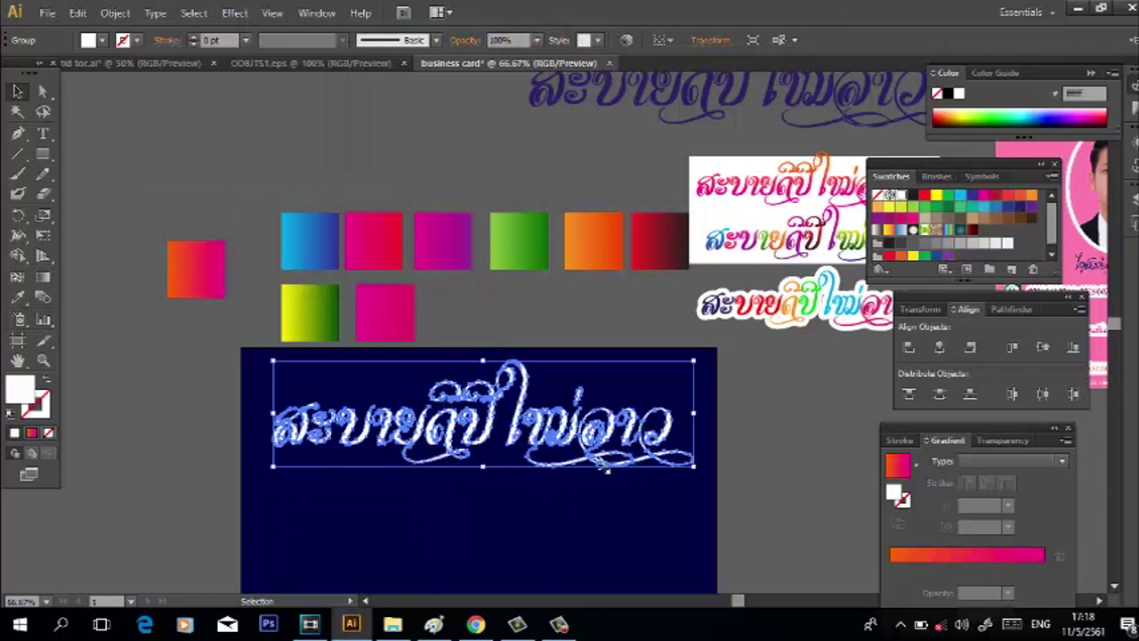
{"action": "left_click", "coordinate": [819, 445]}
- Isolate the outlined lettering group, try deleting a single letter from it, and undo the deletion
{"action": "left_click", "coordinate": [628, 411]}
{"action": "left_click", "coordinate": [367, 430]}
{"action": "left_click", "coordinate": [426, 415]}
{"action": "left_click", "coordinate": [424, 418]}
{"action": "double_click", "coordinate": [420, 426]}
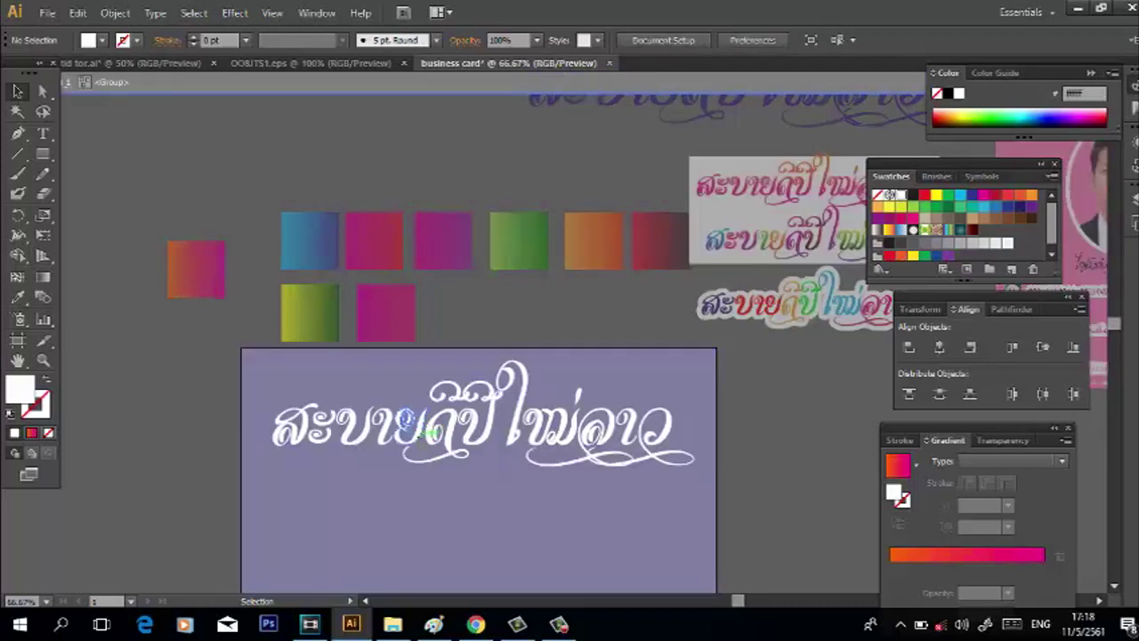
{"action": "left_click", "coordinate": [406, 417]}
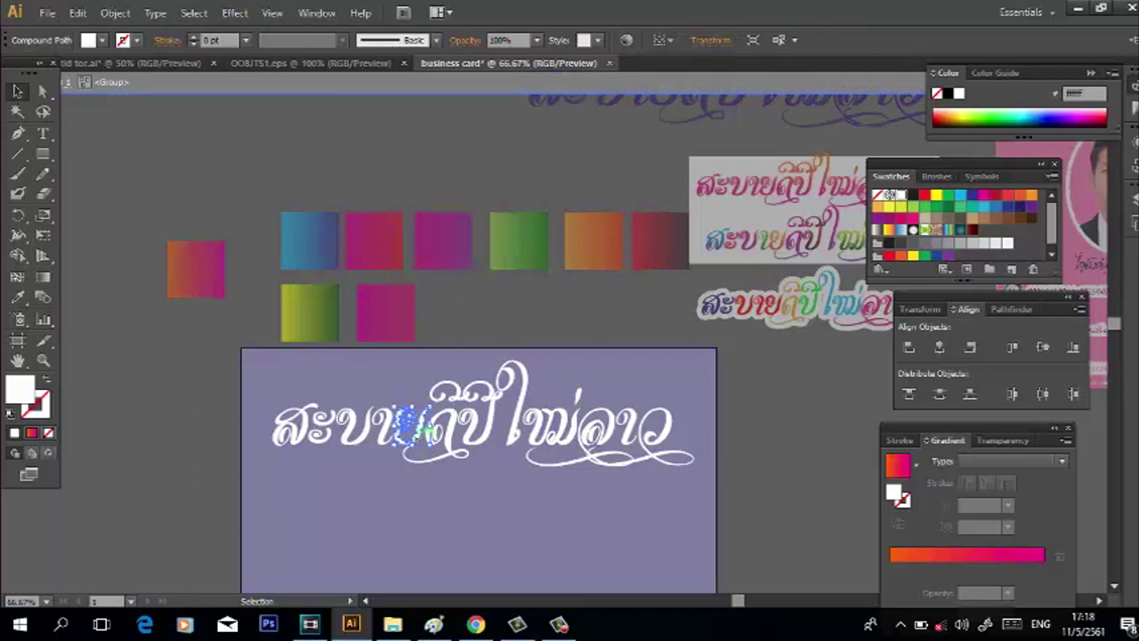
{"action": "key", "text": "Delete"}
{"action": "key", "text": "ctrl+z"}
{"action": "double_click", "coordinate": [479, 503]}
- Move the live purple text above the colour squares to the left, clear of the small lettering samples
{"action": "scroll", "coordinate": [523, 504], "scroll_direction": "up", "scroll_amount": 2}
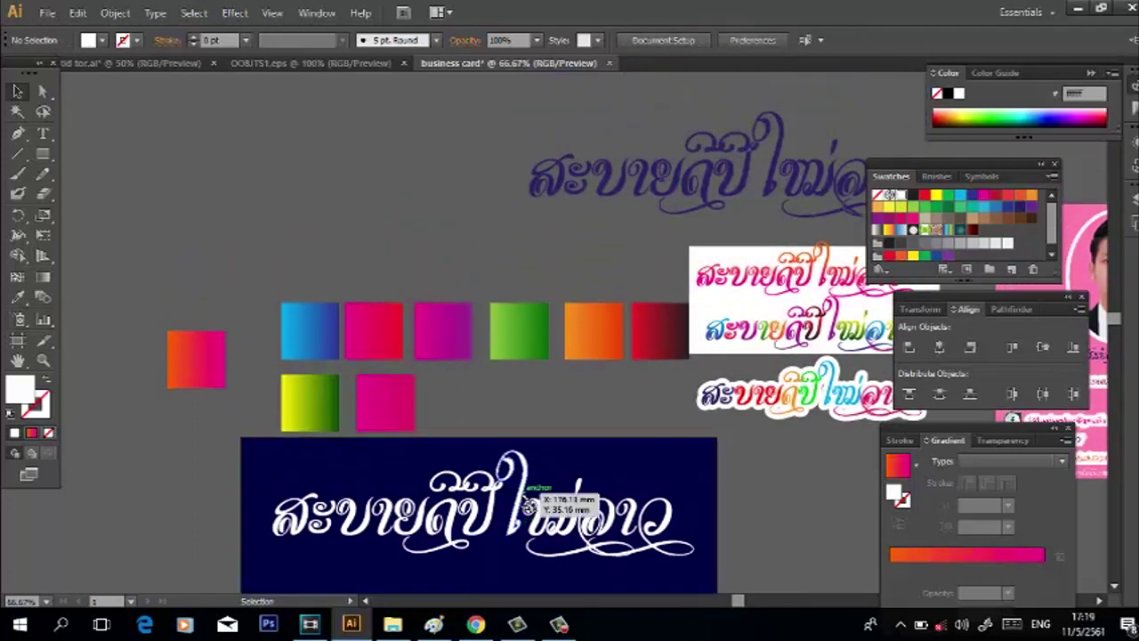
{"action": "left_click_drag", "start_coordinate": [533, 188], "coordinate": [444, 175]}
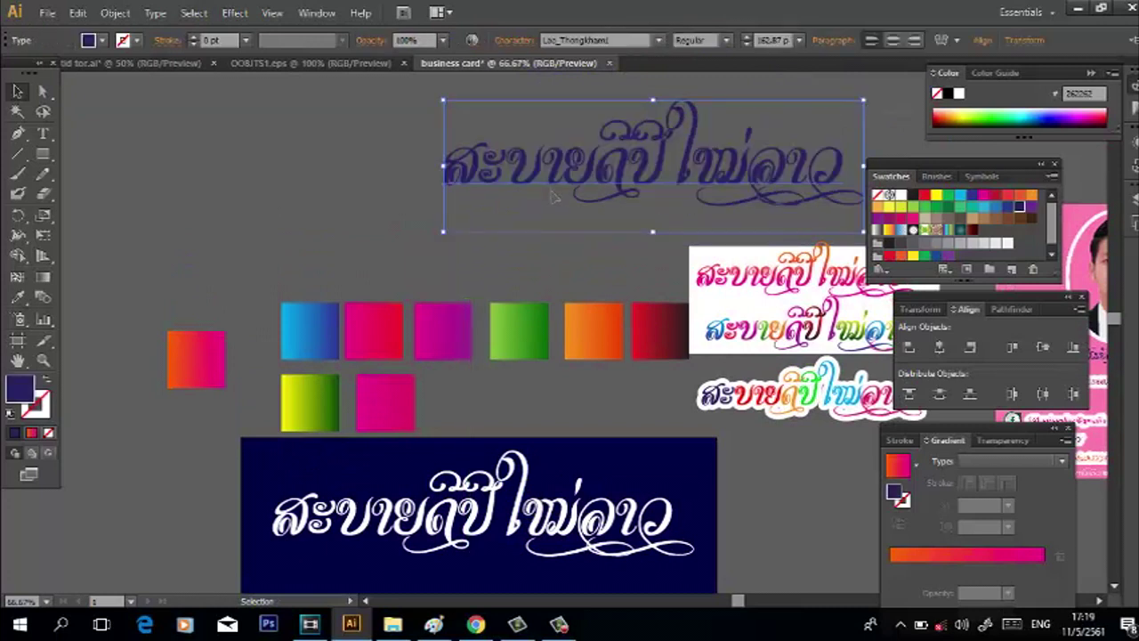
{"action": "scroll", "coordinate": [461, 430], "scroll_direction": "down", "scroll_amount": 1}
{"action": "scroll", "coordinate": [473, 414], "scroll_direction": "up", "scroll_amount": 1}
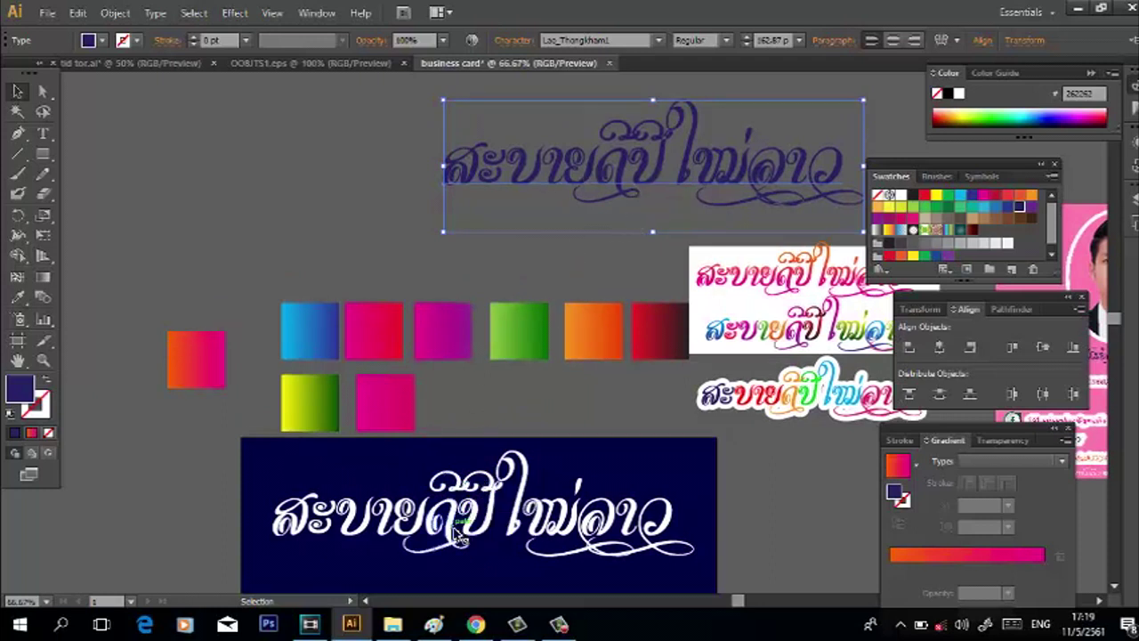
{"action": "scroll", "coordinate": [488, 509], "scroll_direction": "down", "scroll_amount": 2}
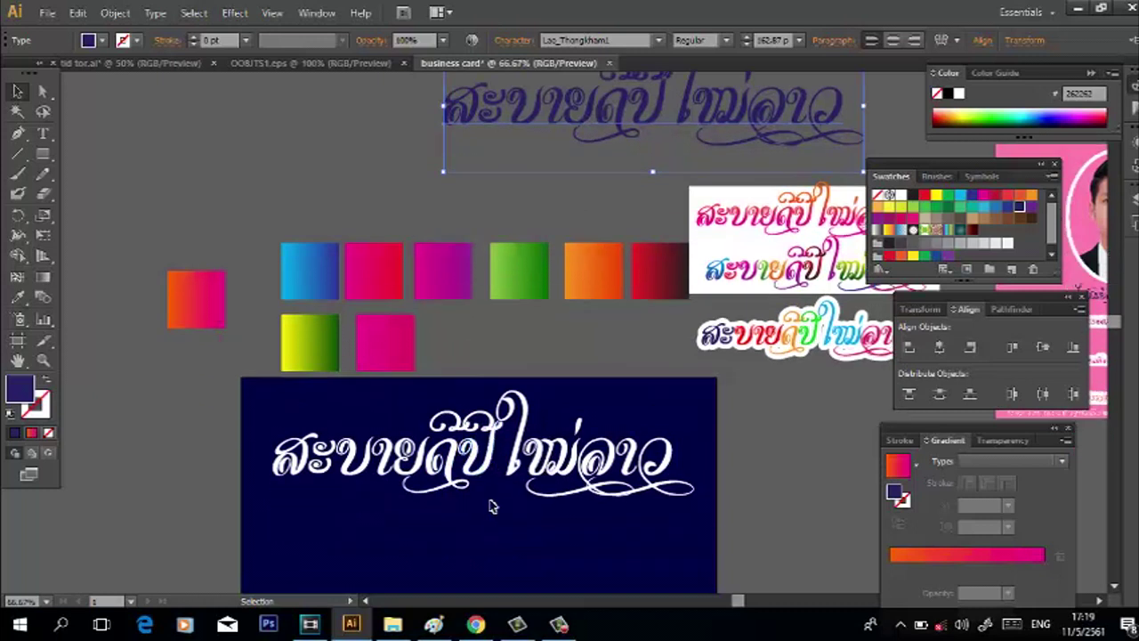
{"action": "scroll", "coordinate": [576, 488], "scroll_direction": "up", "scroll_amount": 1}
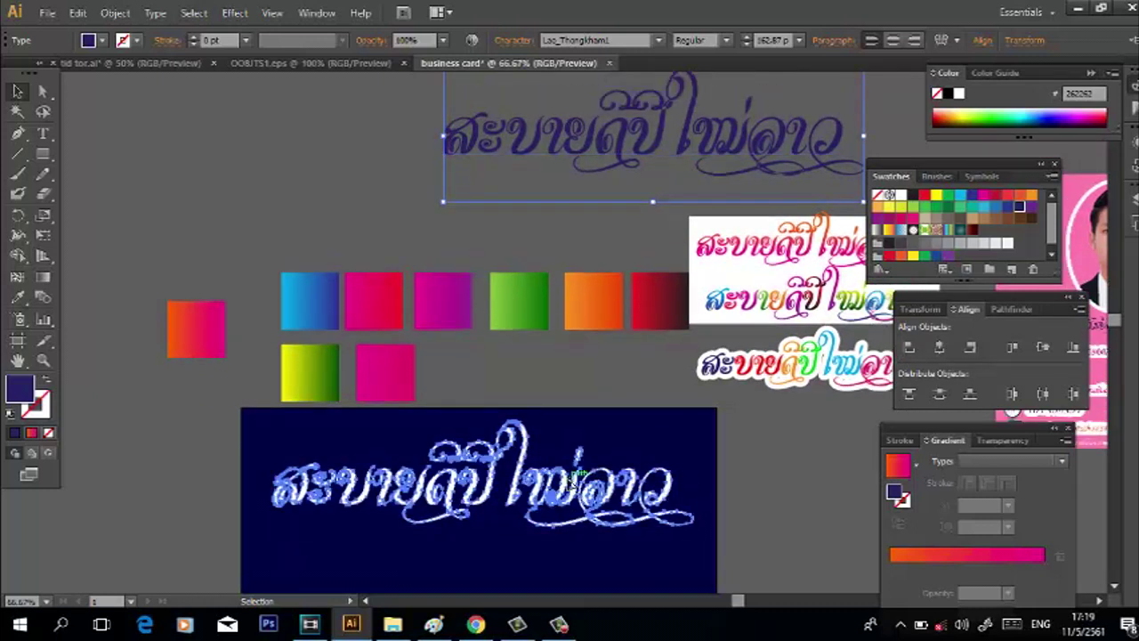
- Fill the outlined lettering on the navy artboard with the white-to-black linear gradient swatch
{"action": "left_click", "coordinate": [574, 486]}
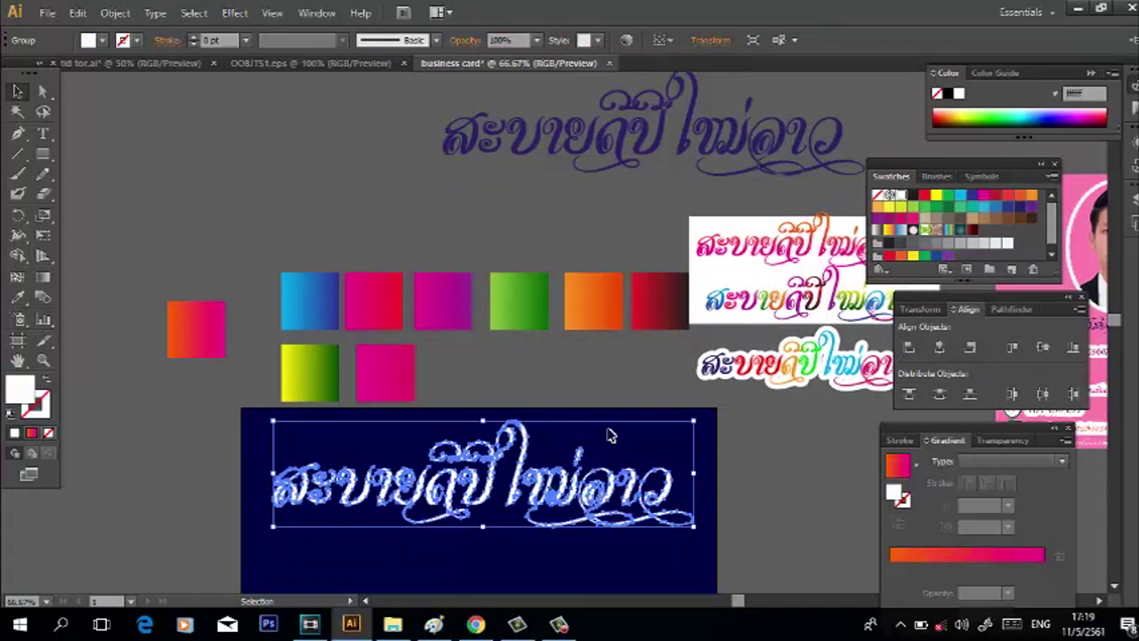
{"action": "left_click", "coordinate": [598, 396]}
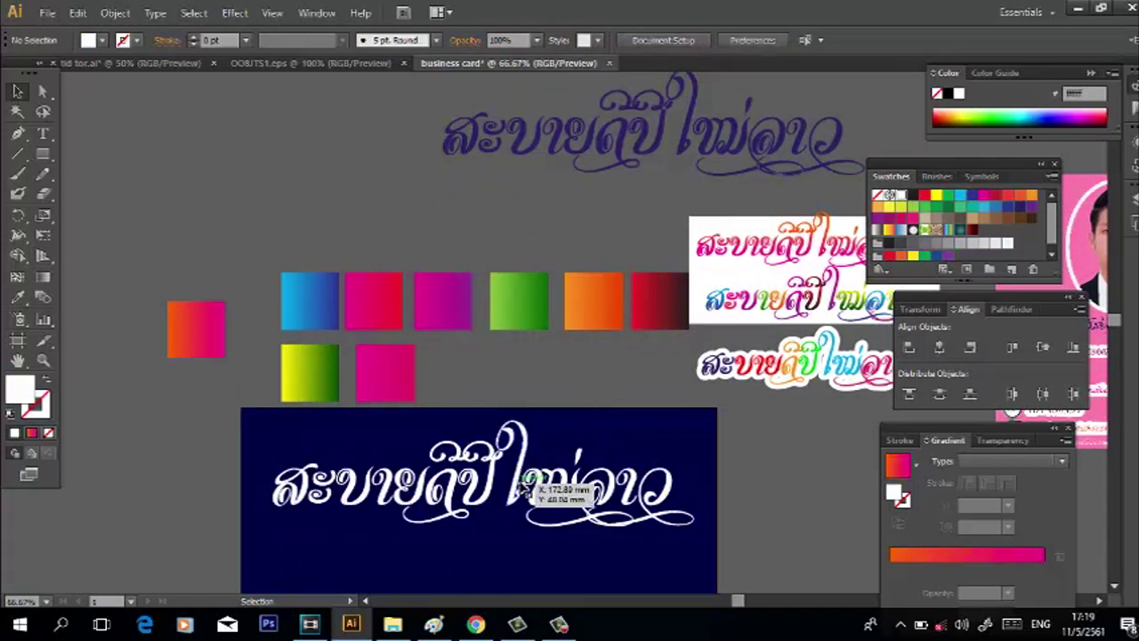
{"action": "left_click", "coordinate": [534, 472]}
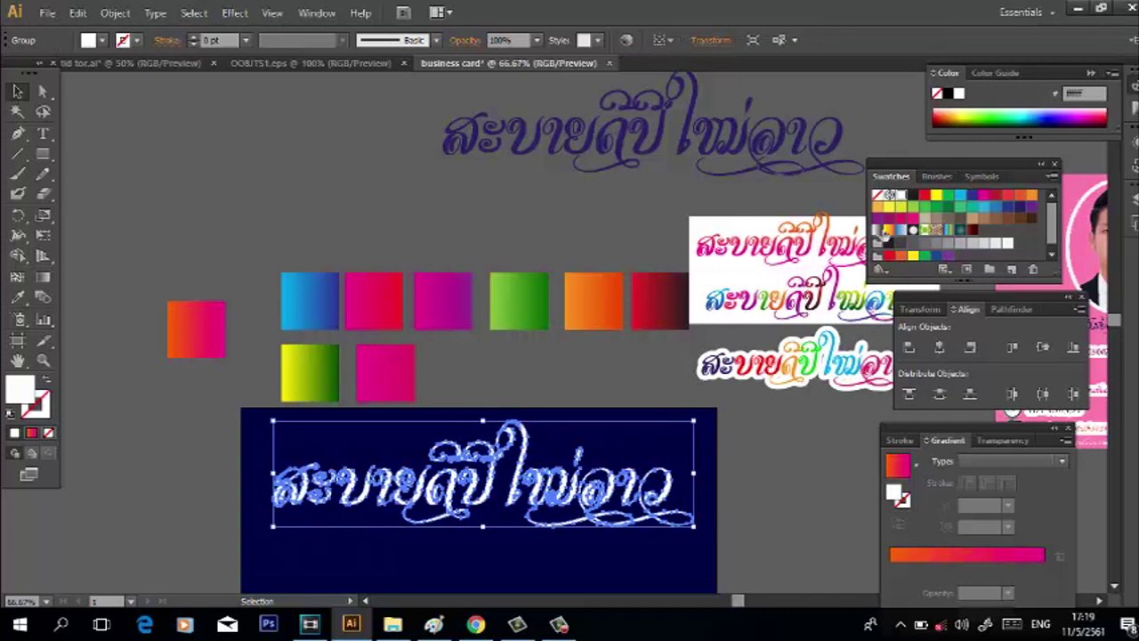
{"action": "left_click", "coordinate": [881, 230]}
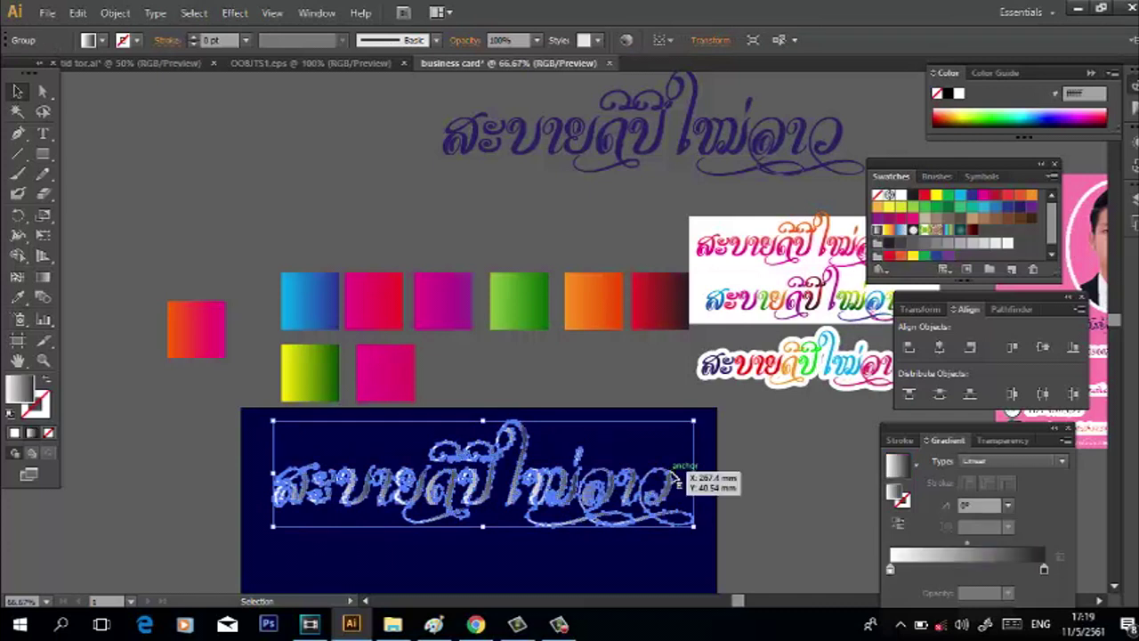
{"action": "left_click", "coordinate": [717, 434]}
- Try to apply the white-to-black gradient swatch to the live purple text above the artboard, and undo it
{"action": "left_click", "coordinate": [500, 186]}
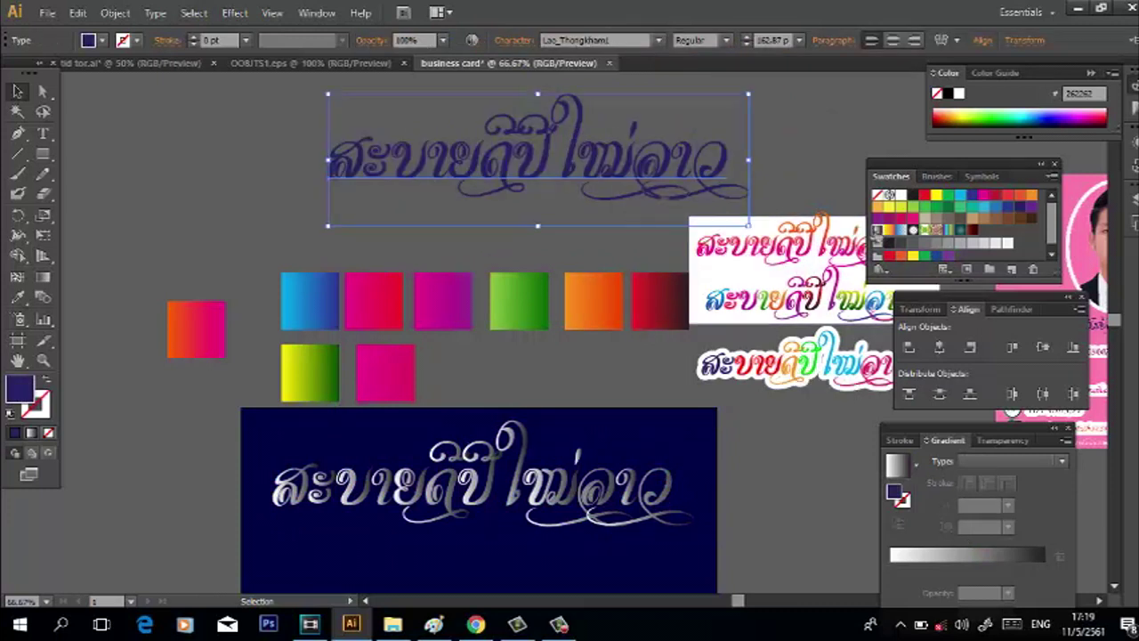
{"action": "left_click", "coordinate": [878, 229]}
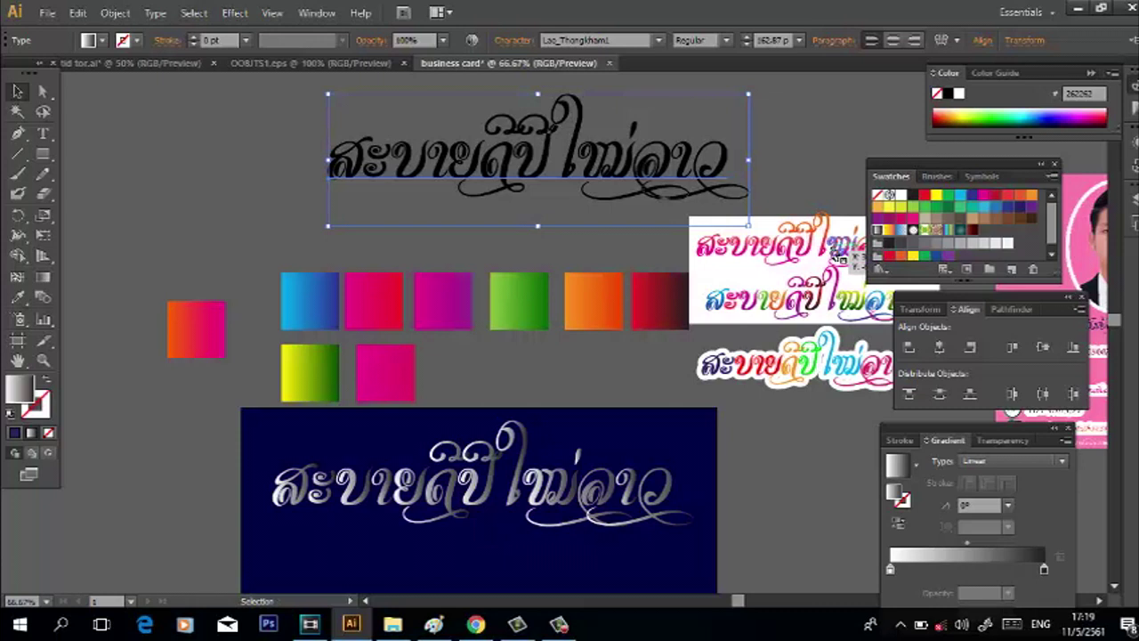
{"action": "key", "text": "a"}
{"action": "left_click", "coordinate": [837, 258]}
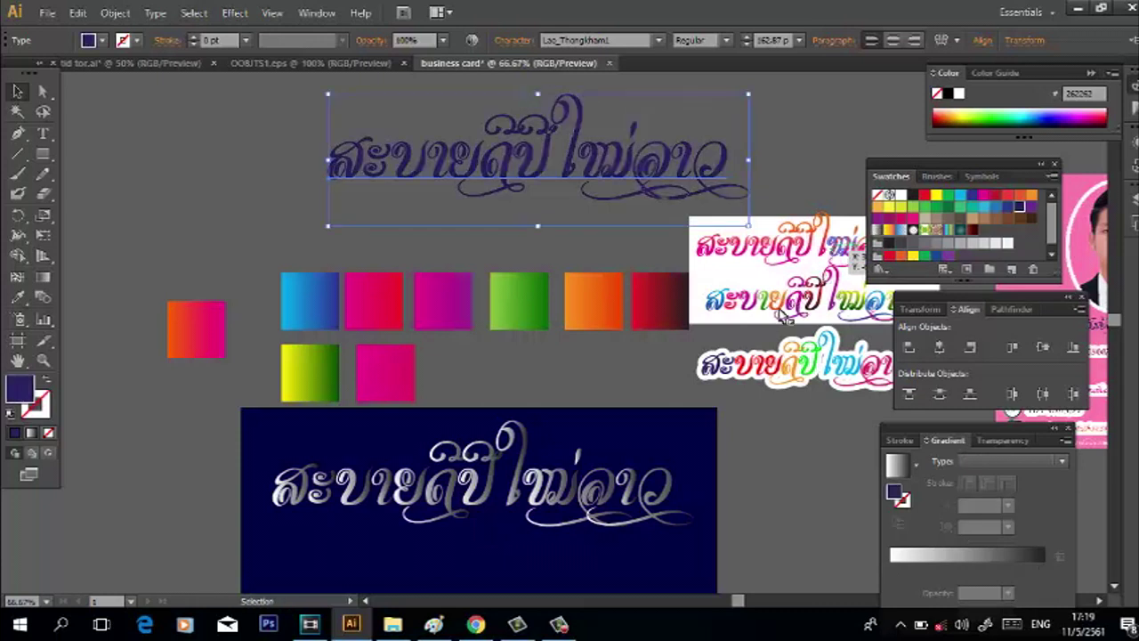
{"action": "left_click", "coordinate": [736, 464]}
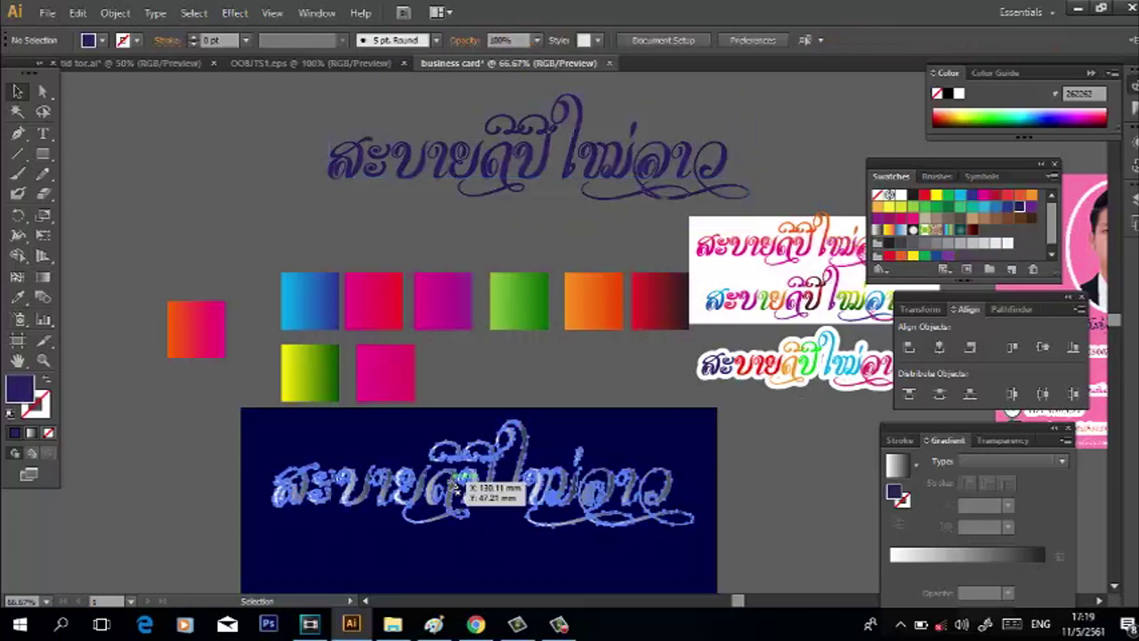
- Fill the outlined lettering on the navy artboard with the yellow-to-red linear gradient swatch
{"action": "left_click", "coordinate": [449, 471]}
{"action": "left_click", "coordinate": [157, 15]}
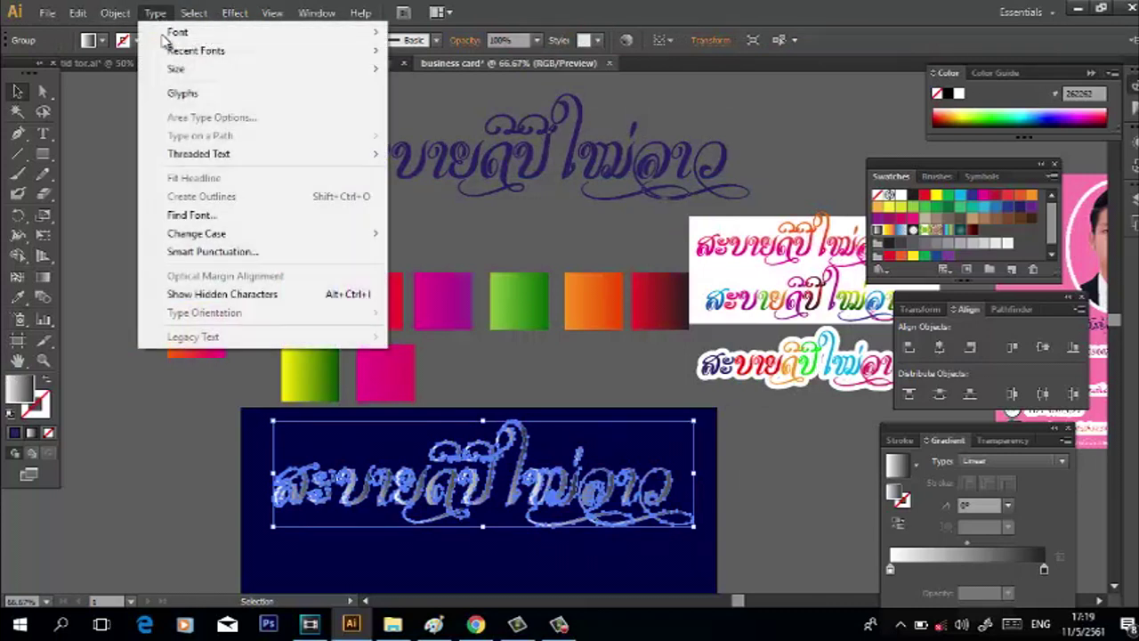
{"action": "left_click", "coordinate": [717, 507]}
{"action": "left_click", "coordinate": [637, 486]}
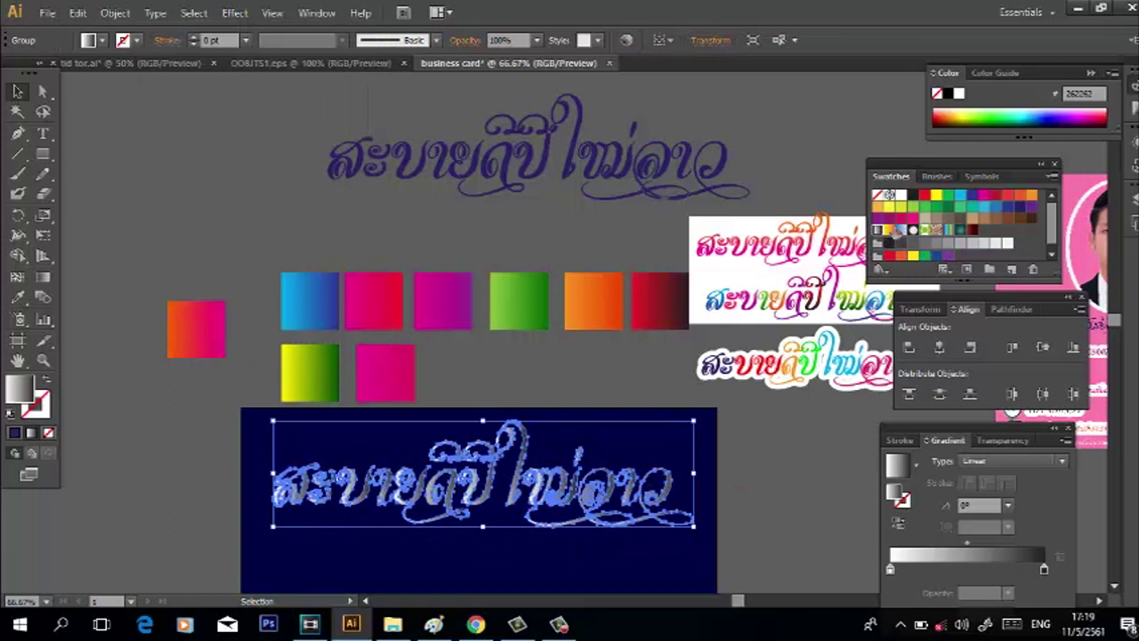
{"action": "left_click", "coordinate": [888, 230]}
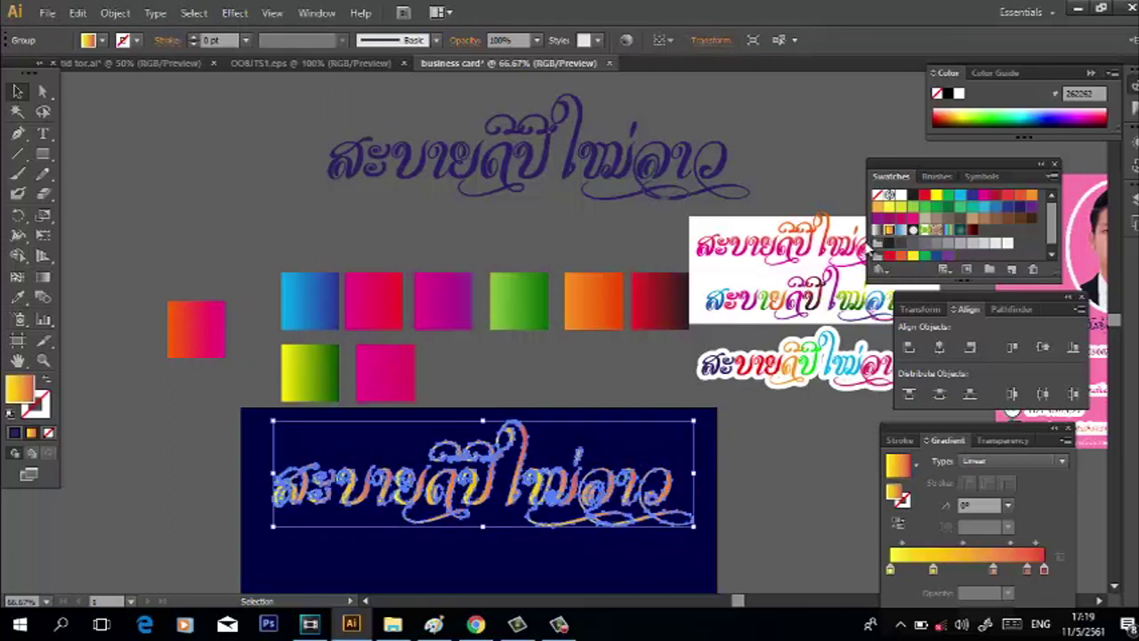
{"action": "left_click", "coordinate": [783, 260]}
{"action": "left_click", "coordinate": [797, 182]}
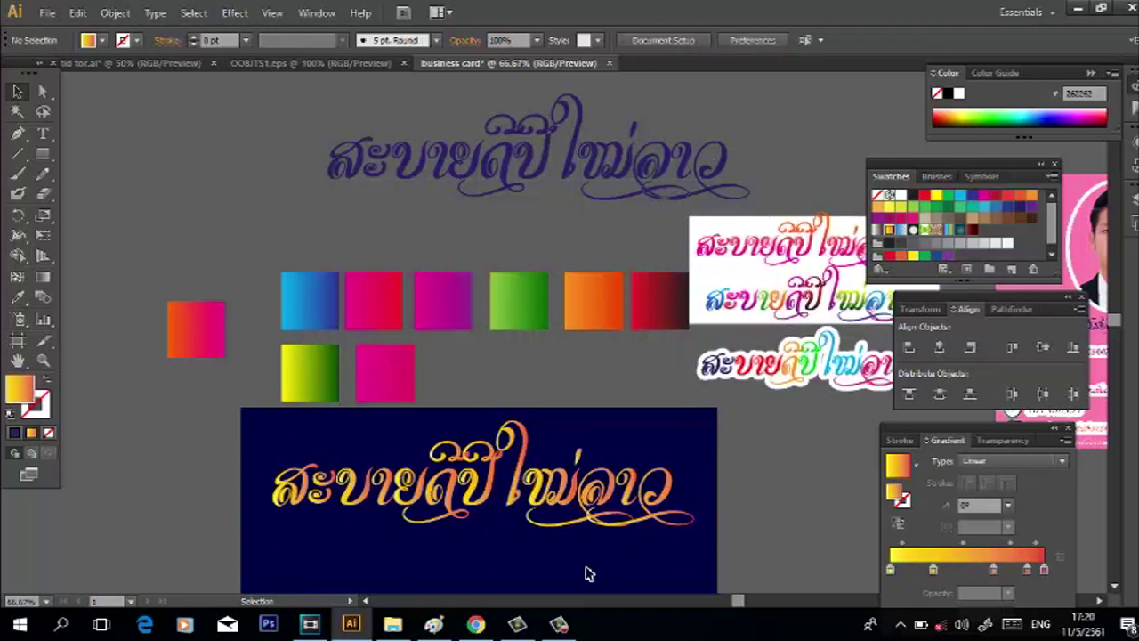
- Change the outlined lettering's fill back to the white-to-black linear gradient swatch
{"action": "left_click", "coordinate": [590, 523]}
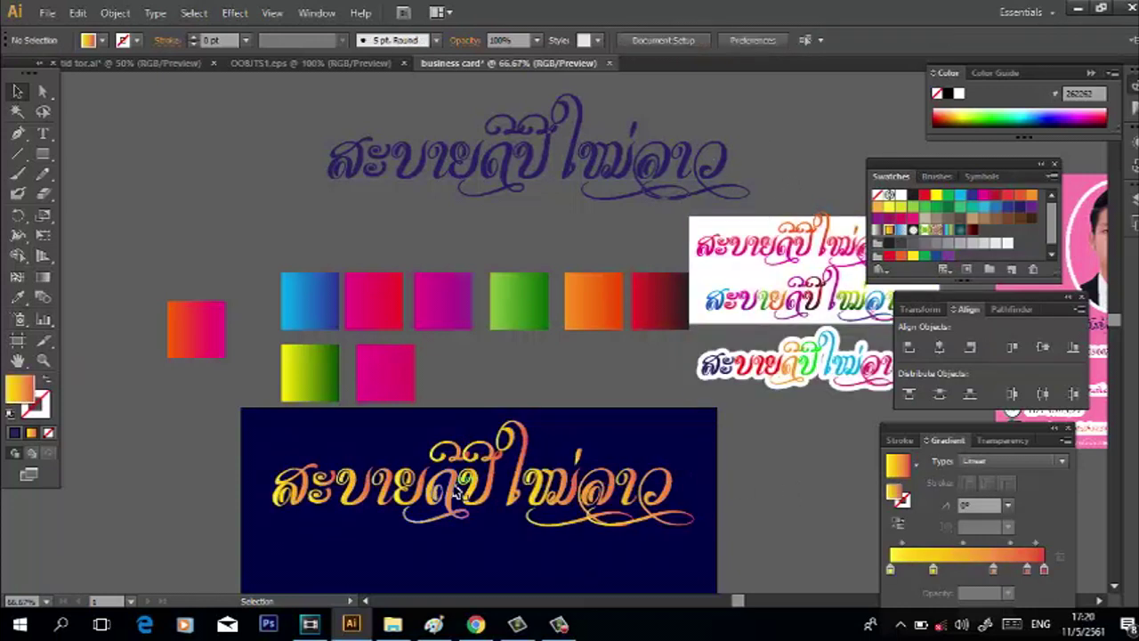
{"action": "left_click", "coordinate": [877, 230]}
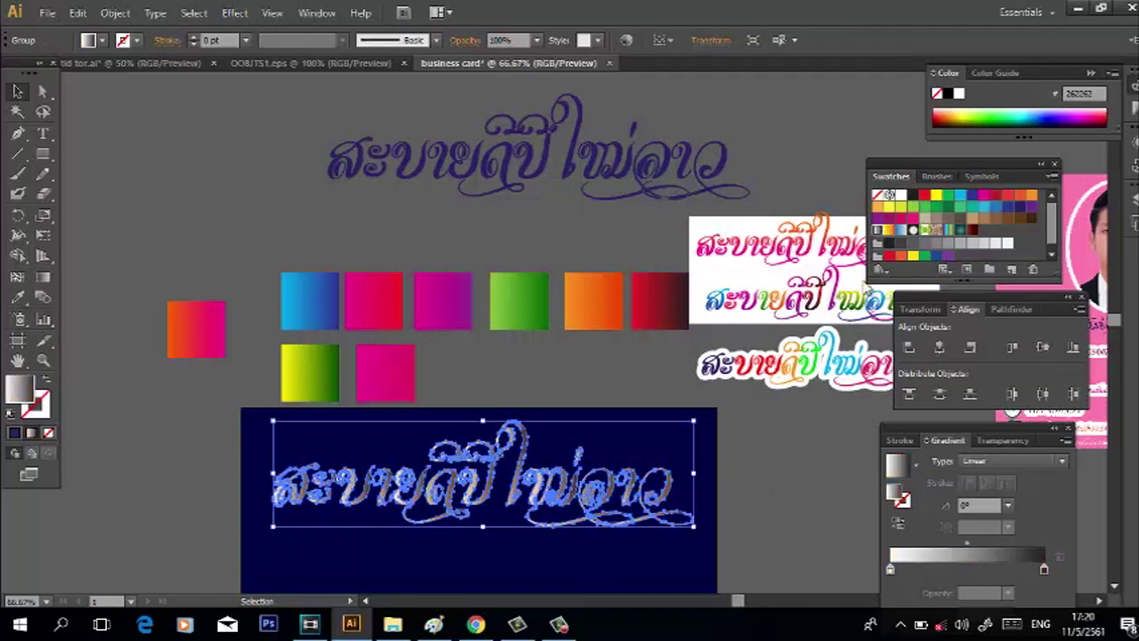
{"action": "left_click", "coordinate": [772, 504]}
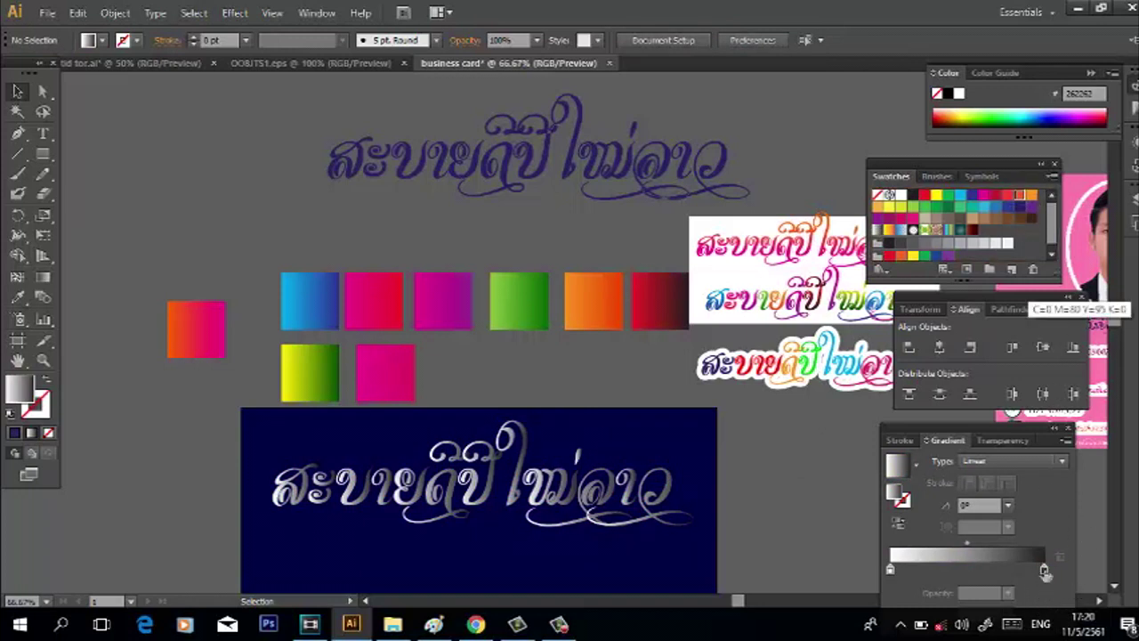
- Recolour the outlined lettering's linear gradient with magenta at the start stop and orange (C=0 M=80 Y=95 K=0) at the end stop
{"action": "left_click_drag", "start_coordinate": [1046, 574], "coordinate": [1045, 570]}
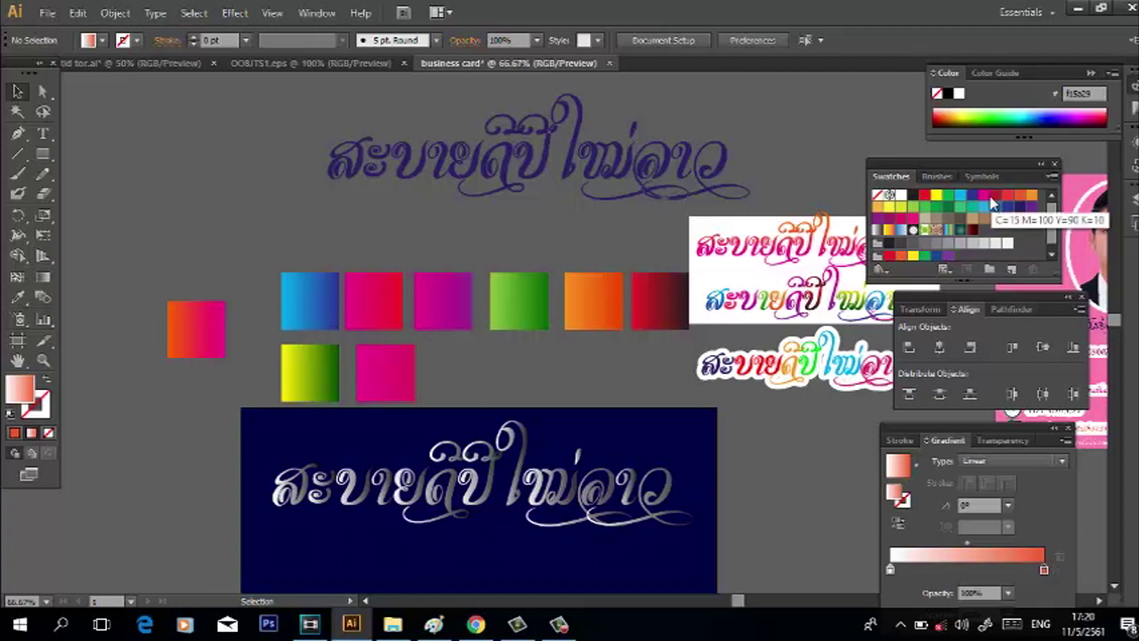
{"action": "left_click_drag", "start_coordinate": [402, 532], "coordinate": [490, 414]}
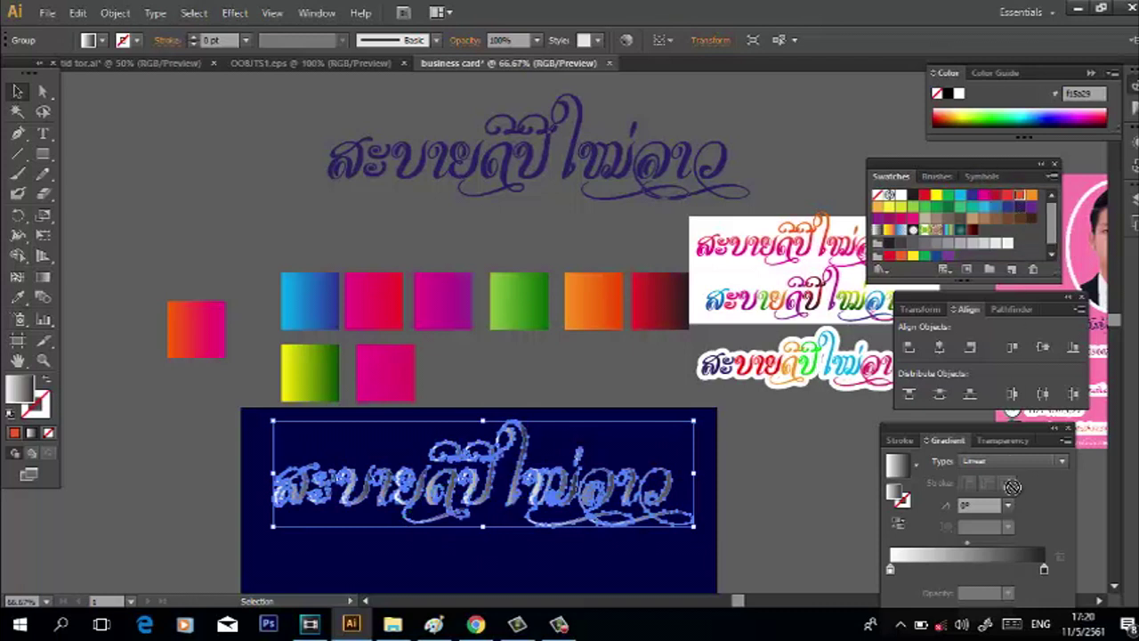
{"action": "left_click_drag", "start_coordinate": [1013, 463], "coordinate": [1055, 586]}
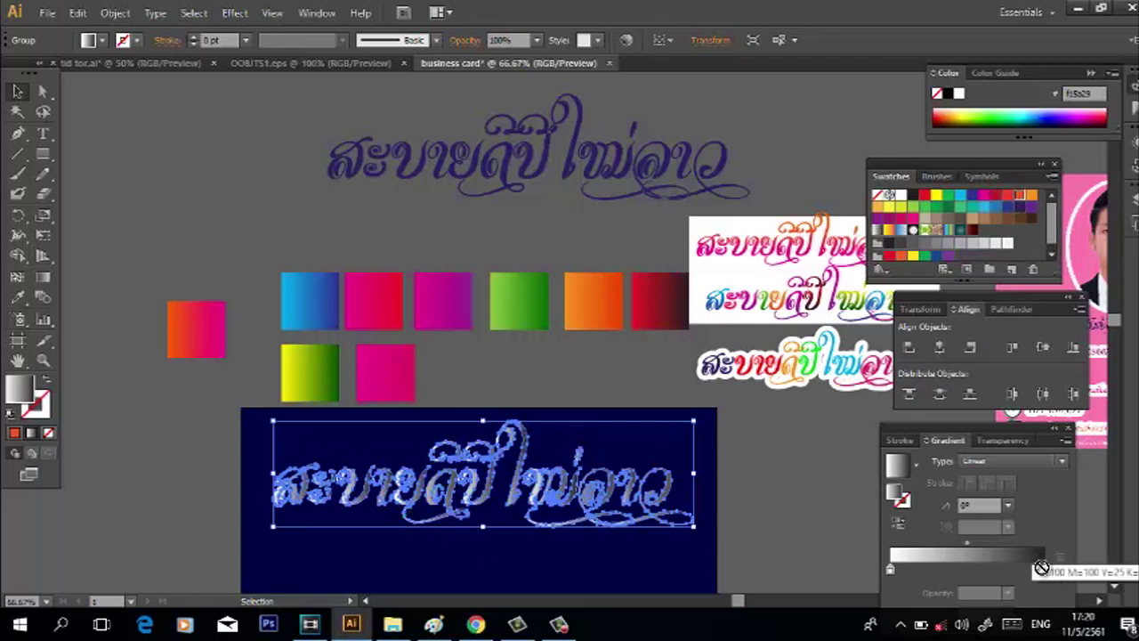
{"action": "left_click_drag", "start_coordinate": [1048, 566], "coordinate": [1045, 563]}
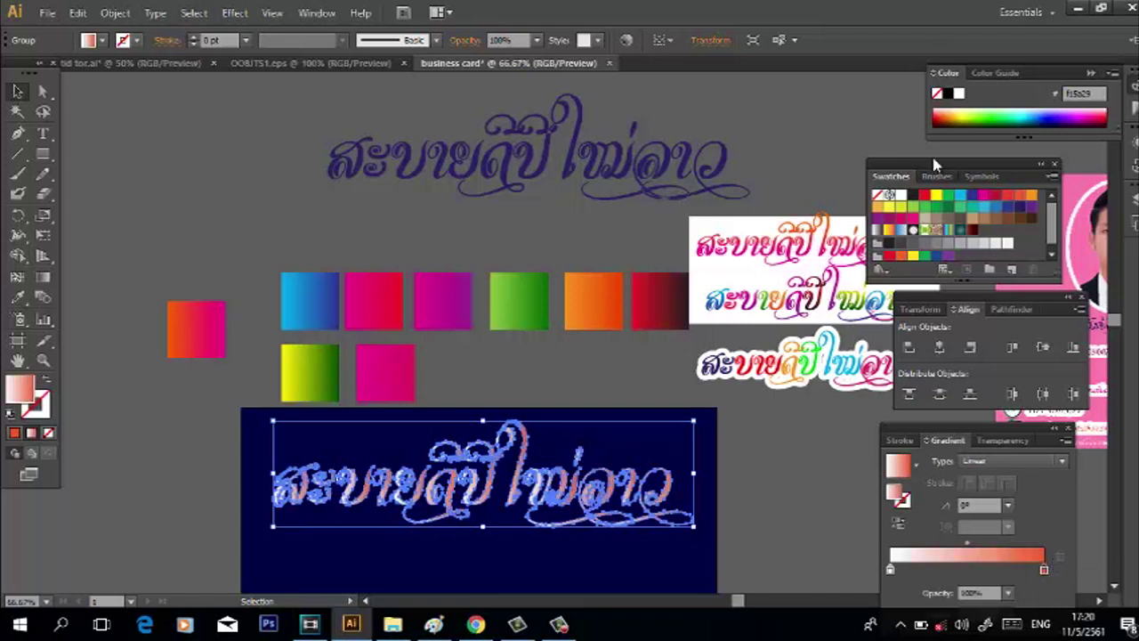
{"action": "left_click_drag", "start_coordinate": [984, 196], "coordinate": [889, 570]}
{"action": "left_click", "coordinate": [789, 539]}
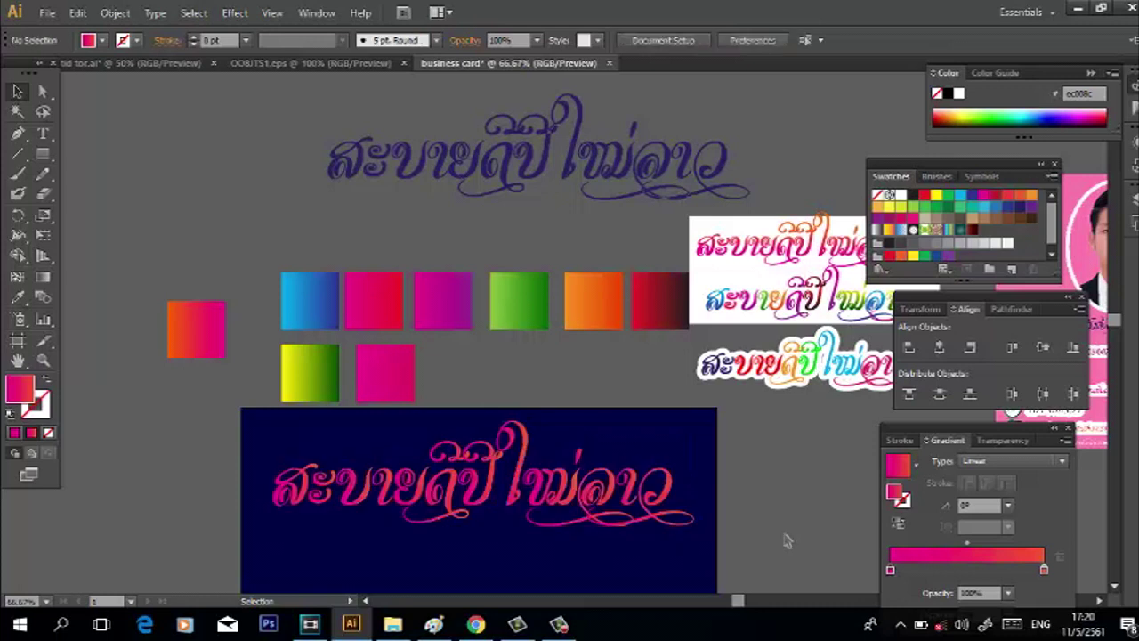
- Redraw the lettering's gradient vertically with the Gradient tool at about 90°, running from magenta at the base to orange at the top
{"action": "left_click", "coordinate": [580, 470]}
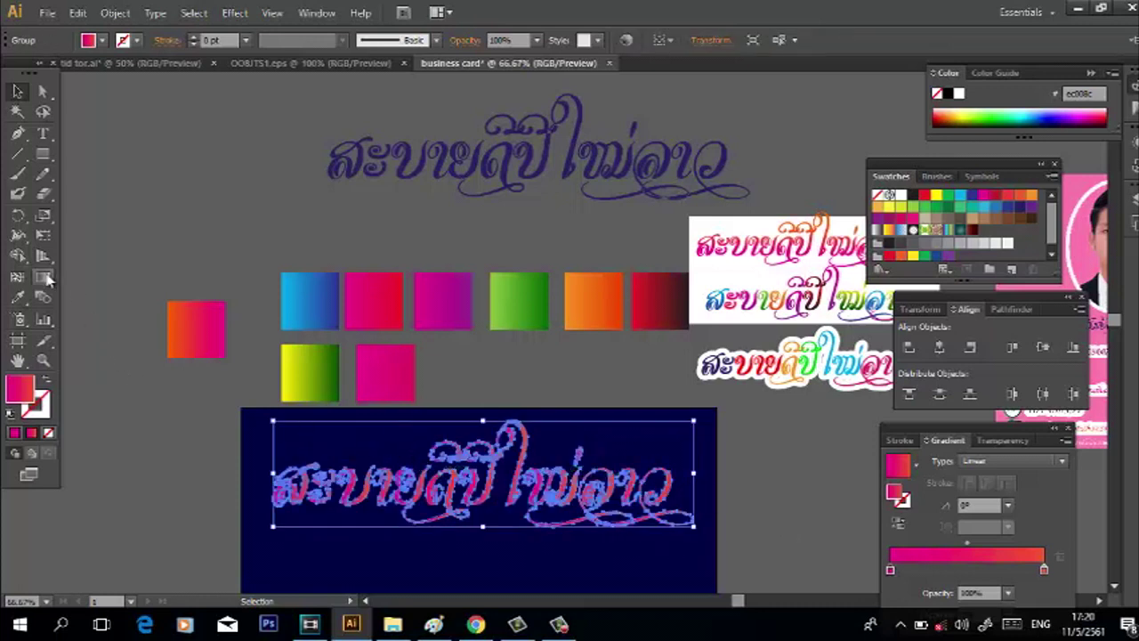
{"action": "left_click", "coordinate": [45, 279]}
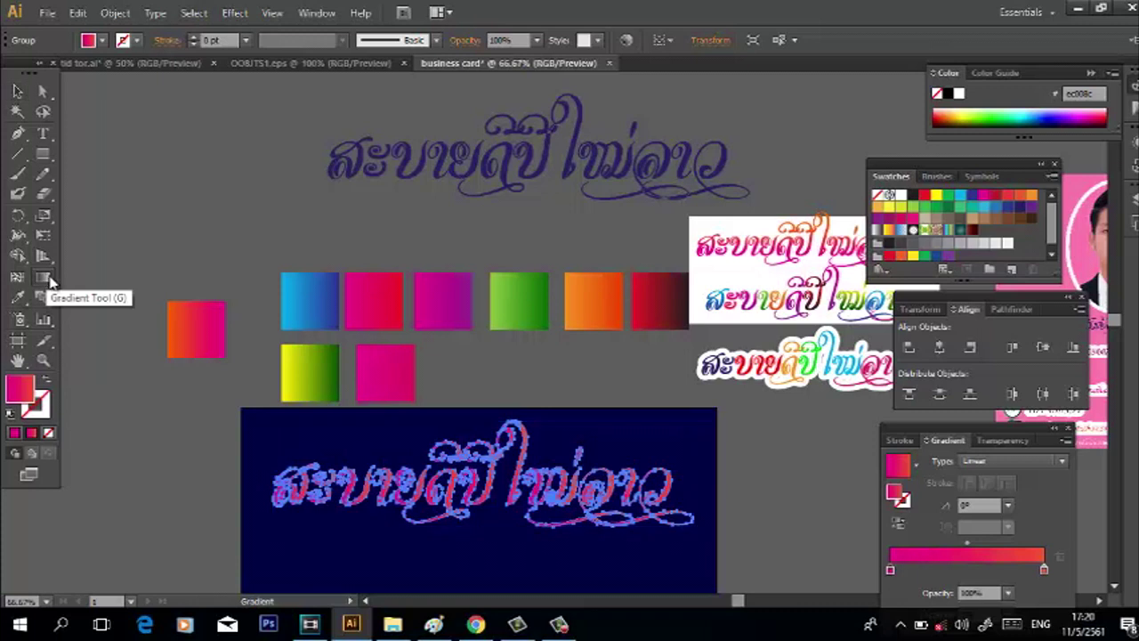
{"action": "left_click_drag", "start_coordinate": [489, 434], "coordinate": [493, 526]}
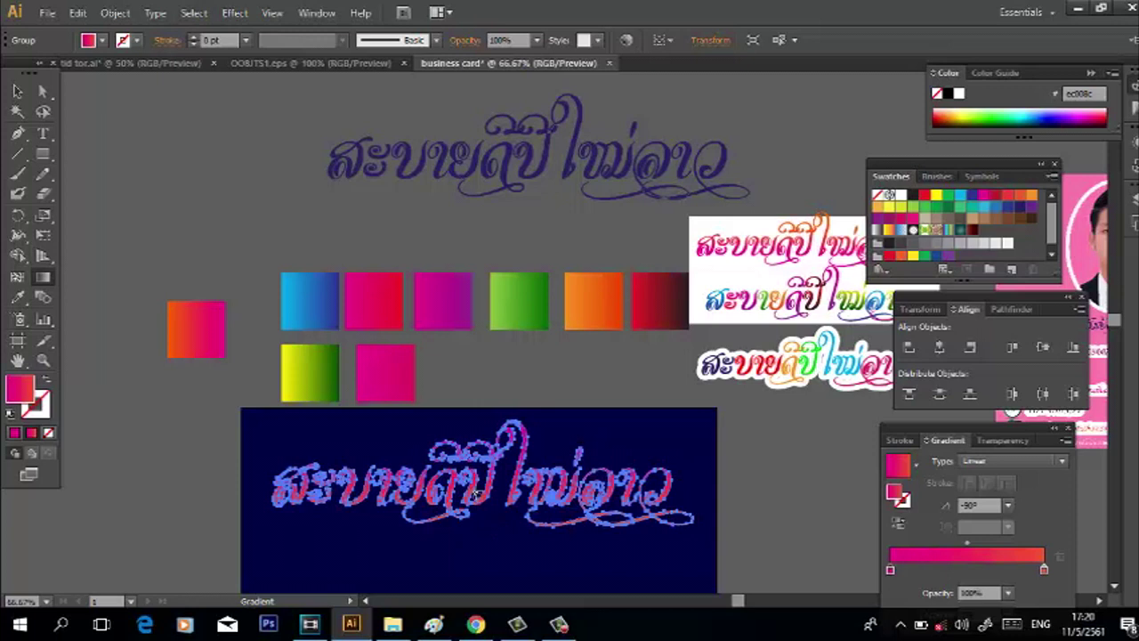
{"action": "left_click_drag", "start_coordinate": [492, 500], "coordinate": [480, 406]}
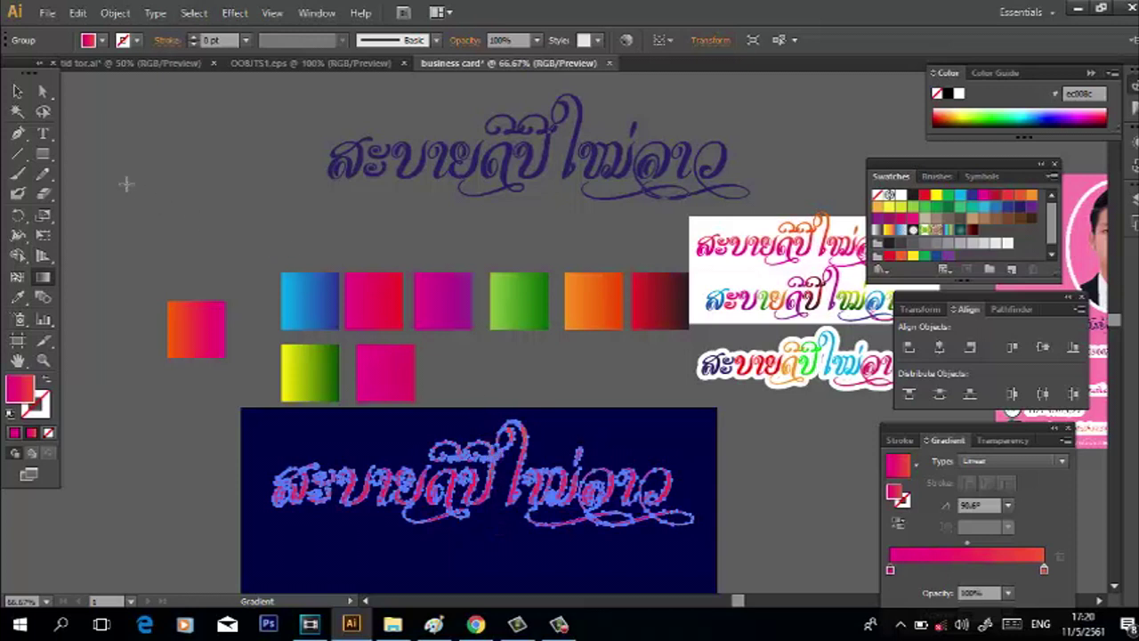
{"action": "left_click", "coordinate": [17, 91]}
{"action": "left_click", "coordinate": [278, 264]}
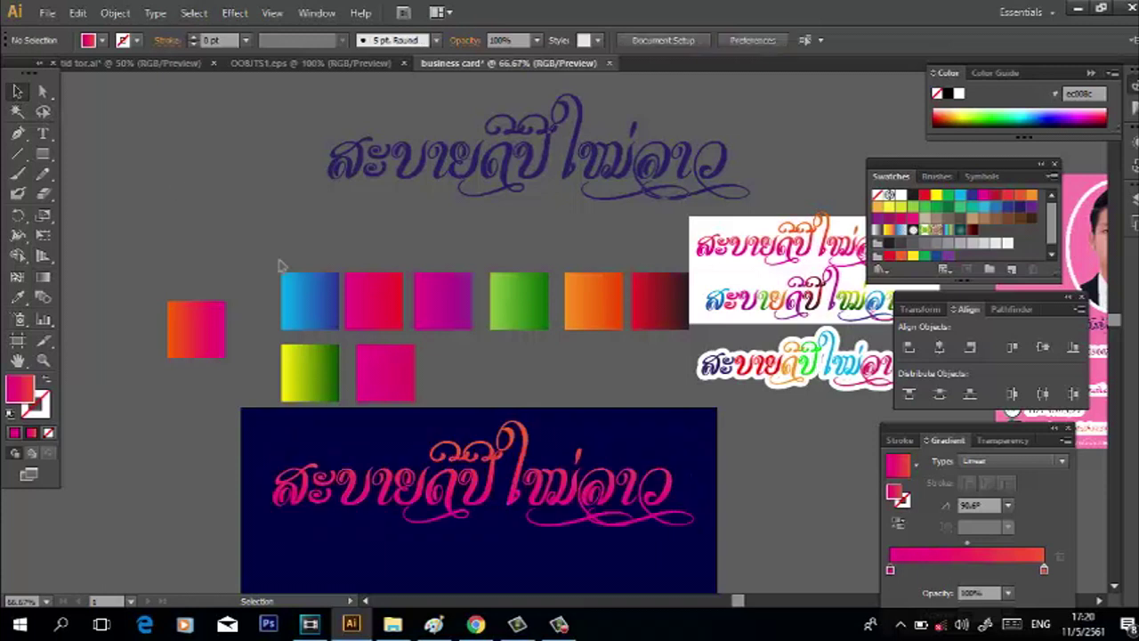
- Move the live purple text onto the navy artboard below the gradient lettering and bring it to the front
{"action": "left_click", "coordinate": [584, 503]}
{"action": "scroll", "coordinate": [586, 509], "scroll_direction": "down", "scroll_amount": 10}
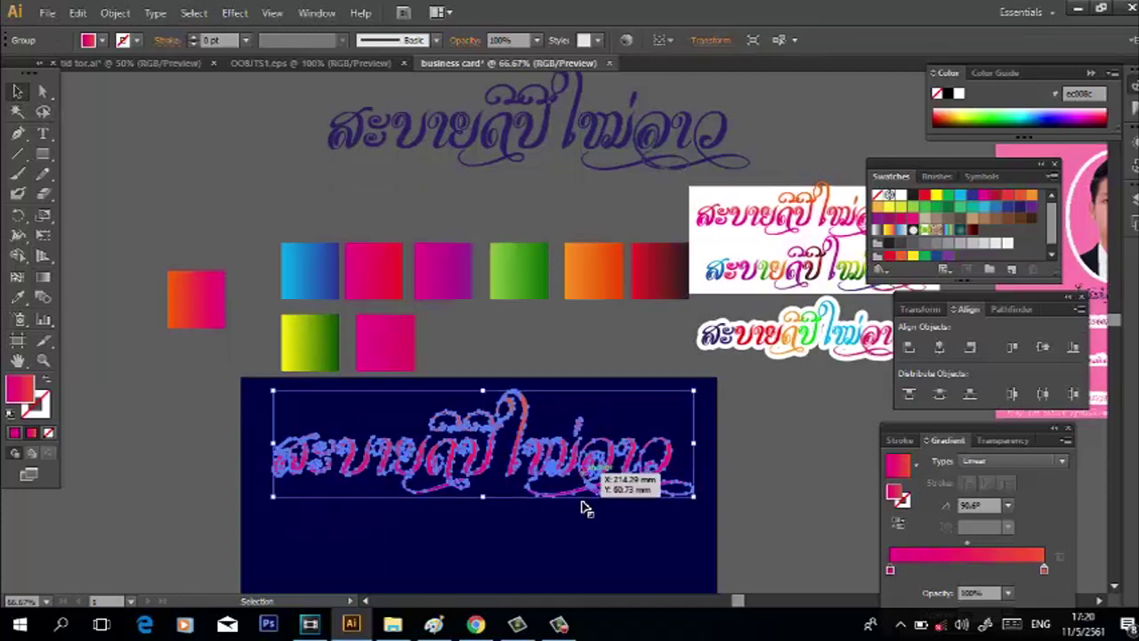
{"action": "left_click_drag", "start_coordinate": [585, 515], "coordinate": [557, 351]}
{"action": "scroll", "coordinate": [557, 352], "scroll_direction": "up", "scroll_amount": 3}
{"action": "right_click", "coordinate": [554, 414]}
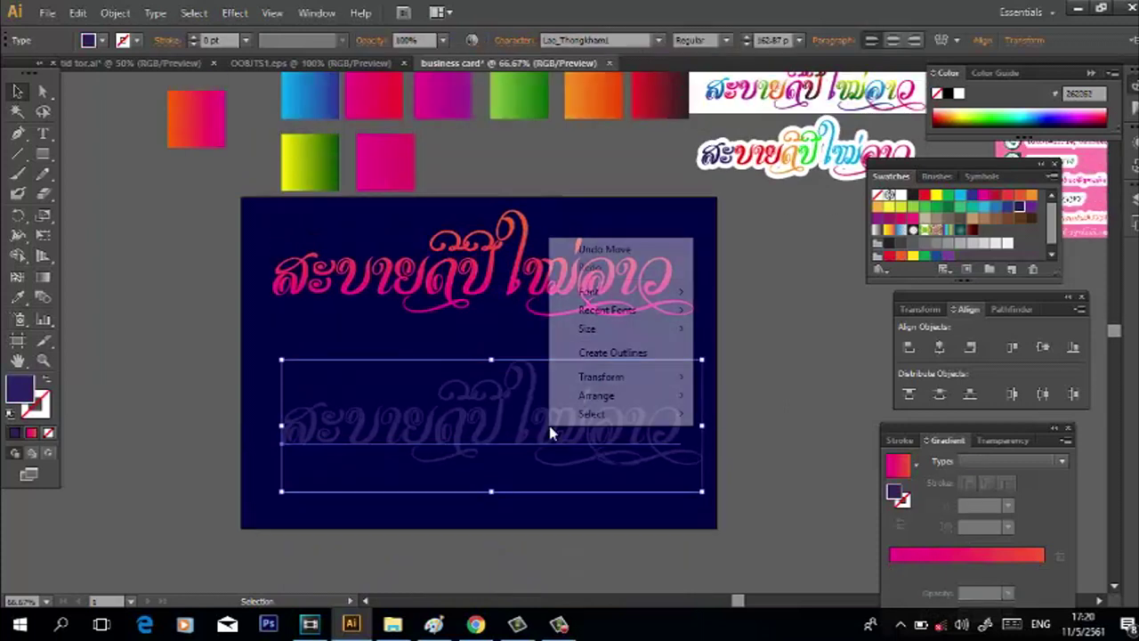
{"action": "mouse_move", "coordinate": [623, 399]}
{"action": "left_click", "coordinate": [725, 394]}
{"action": "mouse_move", "coordinate": [554, 451]}
{"action": "left_mouse_down"}
{"action": "mouse_move", "coordinate": [525, 429]}
{"action": "mouse_move", "coordinate": [552, 430]}
{"action": "left_mouse_up"}
{"action": "scroll", "coordinate": [572, 432], "scroll_direction": "up", "scroll_amount": 3}
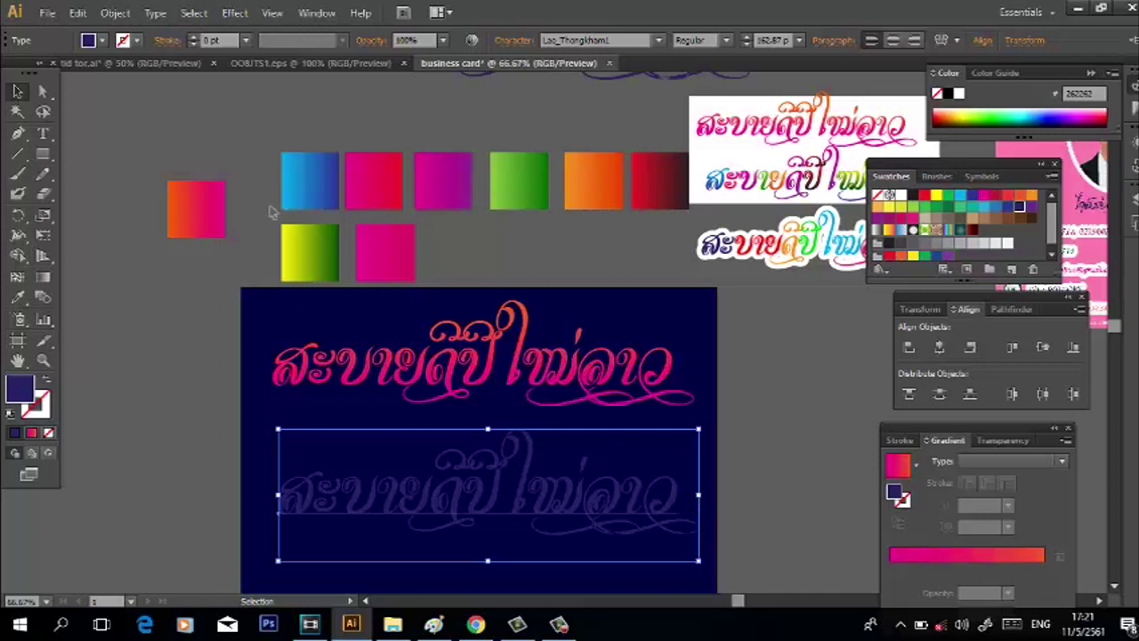
- Fill the lower greeting text with white and convert it to outlines
{"action": "left_click", "coordinate": [155, 12]}
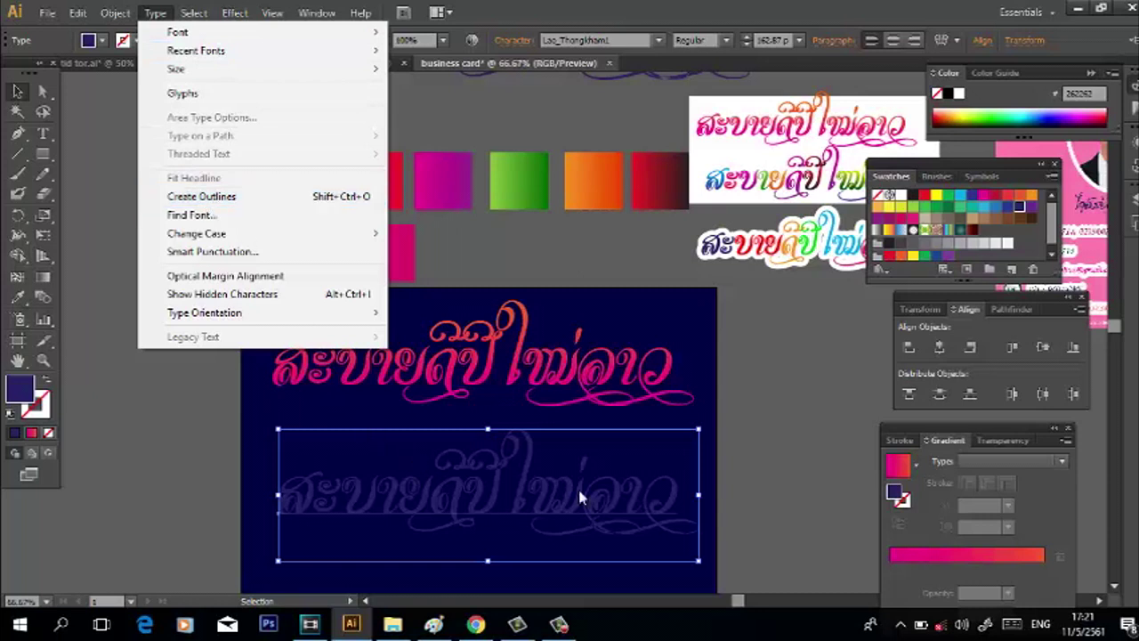
{"action": "left_click", "coordinate": [704, 493]}
{"action": "left_click", "coordinate": [678, 493]}
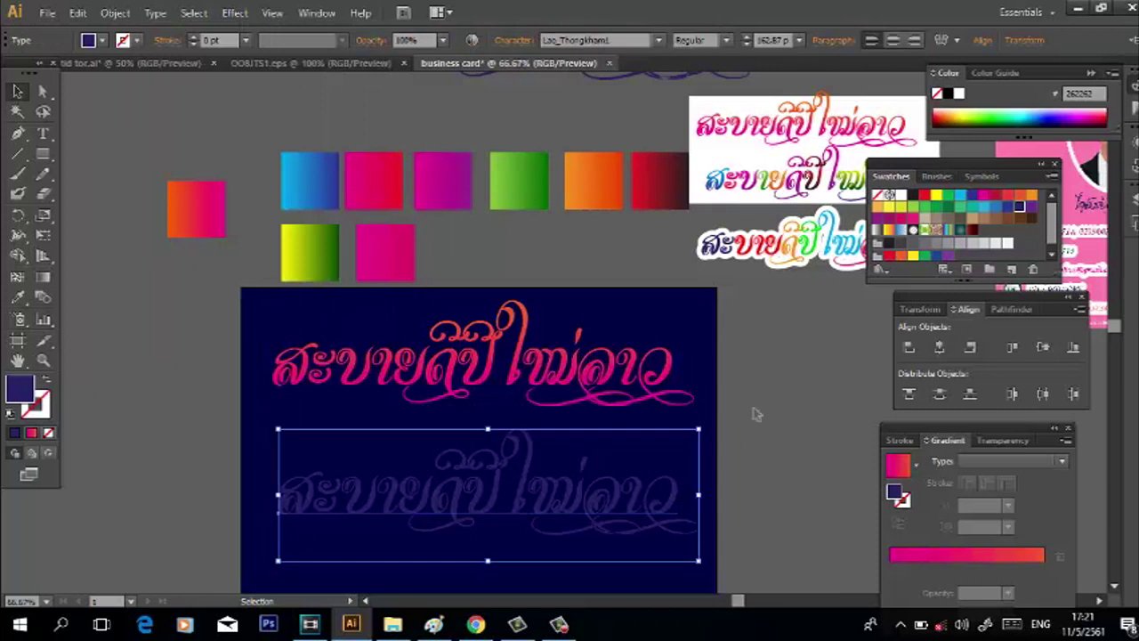
{"action": "left_click", "coordinate": [900, 194]}
{"action": "left_click", "coordinate": [155, 13]}
{"action": "left_click", "coordinate": [214, 196]}
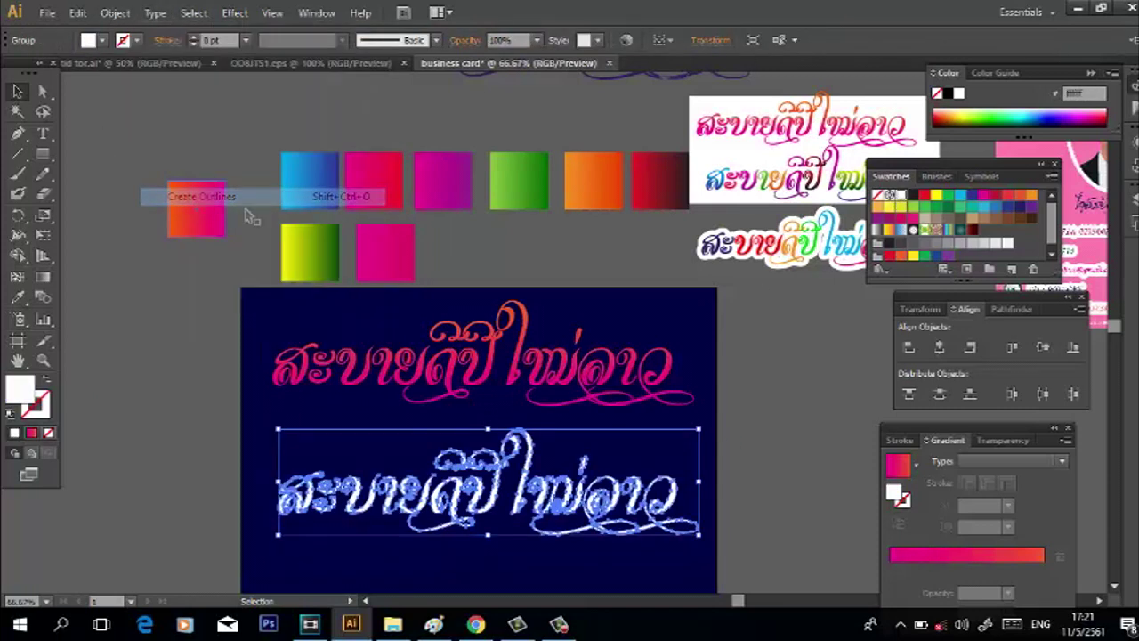
- Ungroup the white outlined lettering into separate letters
{"action": "left_click", "coordinate": [786, 449]}
{"action": "left_click", "coordinate": [579, 500]}
{"action": "right_click", "coordinate": [579, 501]}
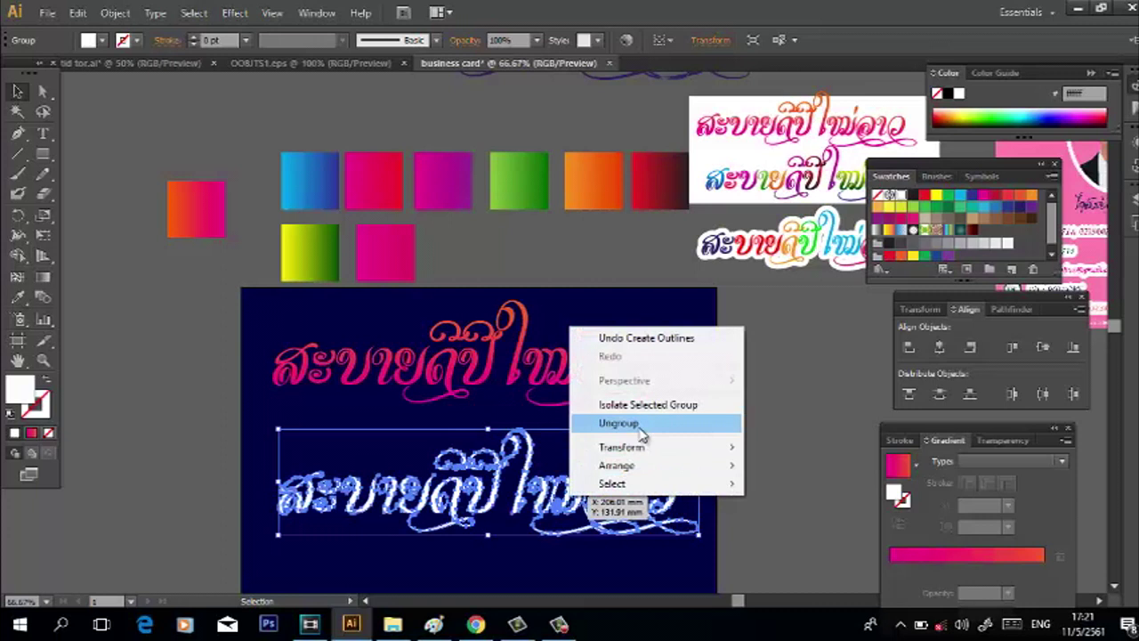
{"action": "left_click", "coordinate": [640, 424]}
{"action": "left_click", "coordinate": [722, 457]}
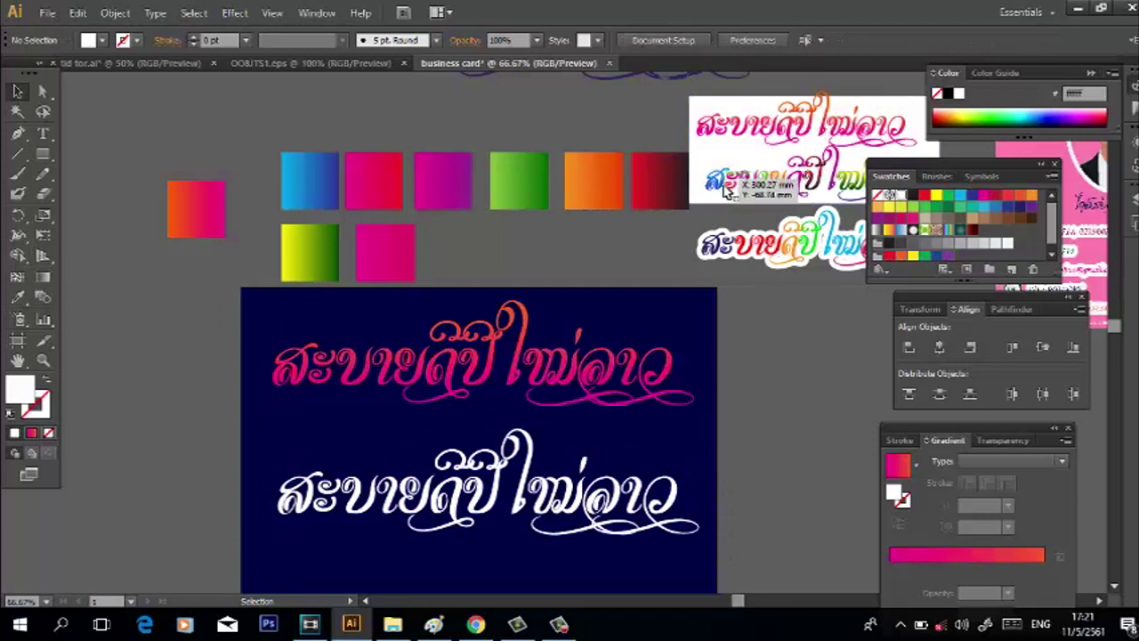
- Try to move the first white letter away from the word, and undo the move
{"action": "left_click", "coordinate": [318, 519]}
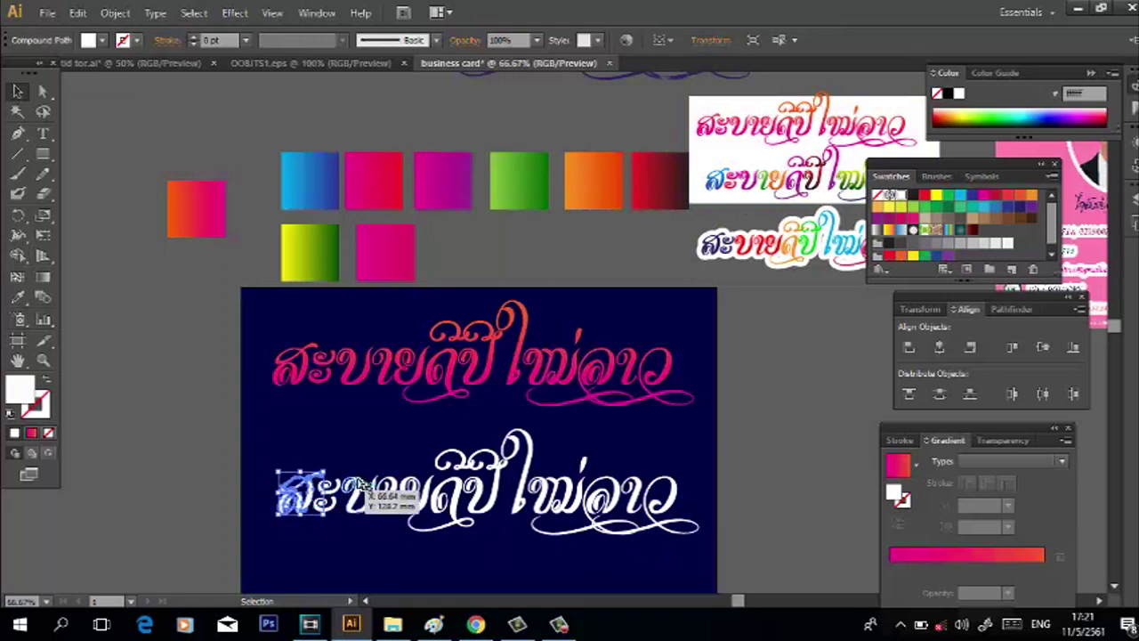
{"action": "left_click", "coordinate": [300, 497]}
{"action": "double_click", "coordinate": [301, 497]}
{"action": "double_click", "coordinate": [326, 446]}
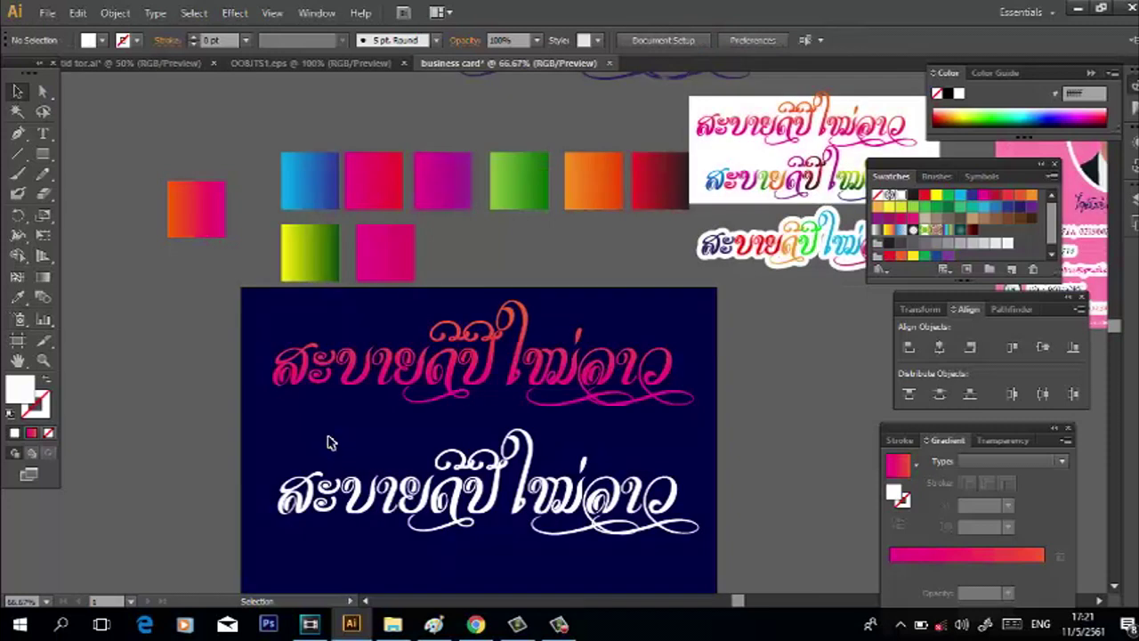
{"action": "left_click_drag", "start_coordinate": [240, 501], "coordinate": [237, 497]}
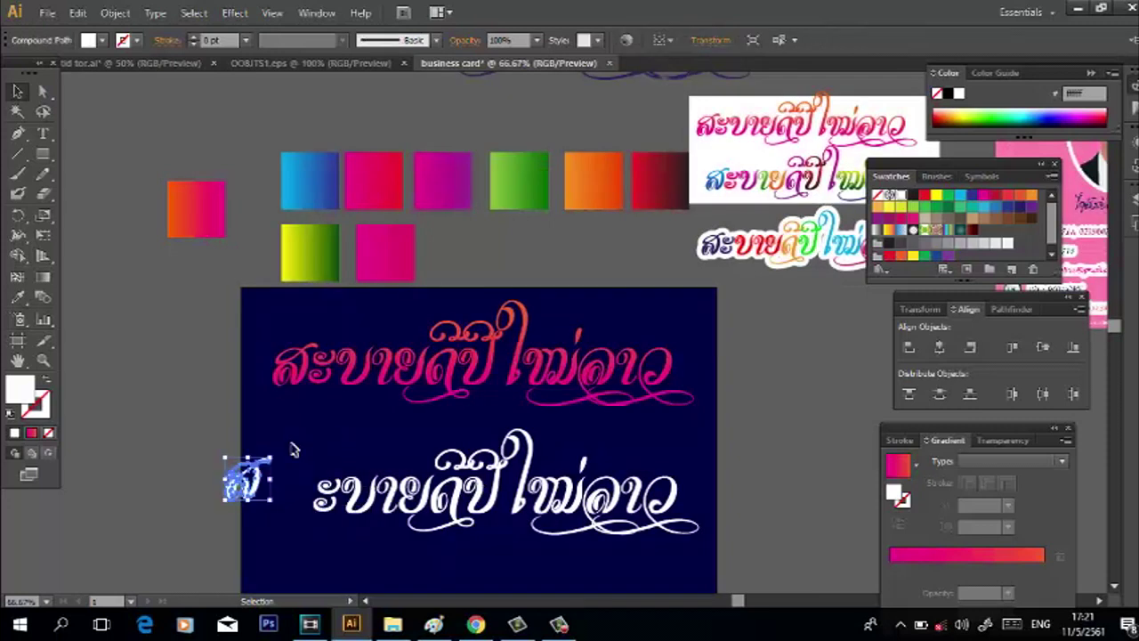
{"action": "left_click", "coordinate": [298, 457]}
{"action": "key", "text": "ctrl+z"}
- Shift the grouped orange-to-magenta lettering slightly to the right on the navy artboard
{"action": "left_click_drag", "start_coordinate": [419, 388], "coordinate": [590, 389]}
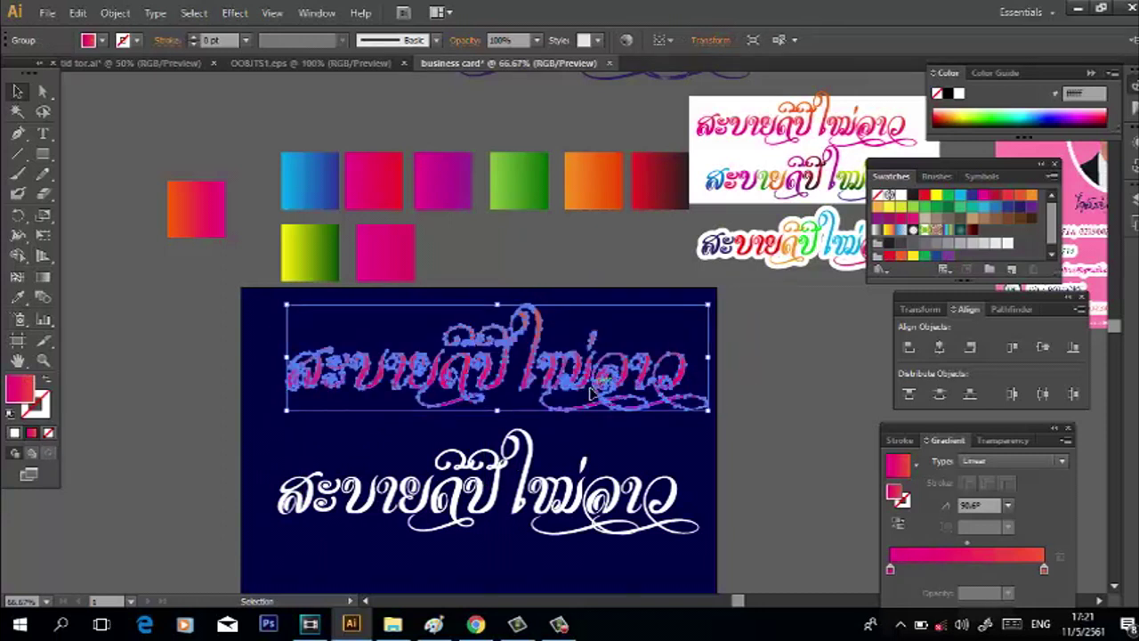
{"action": "left_click_drag", "start_coordinate": [292, 520], "coordinate": [307, 505]}
{"action": "left_click", "coordinate": [499, 231]}
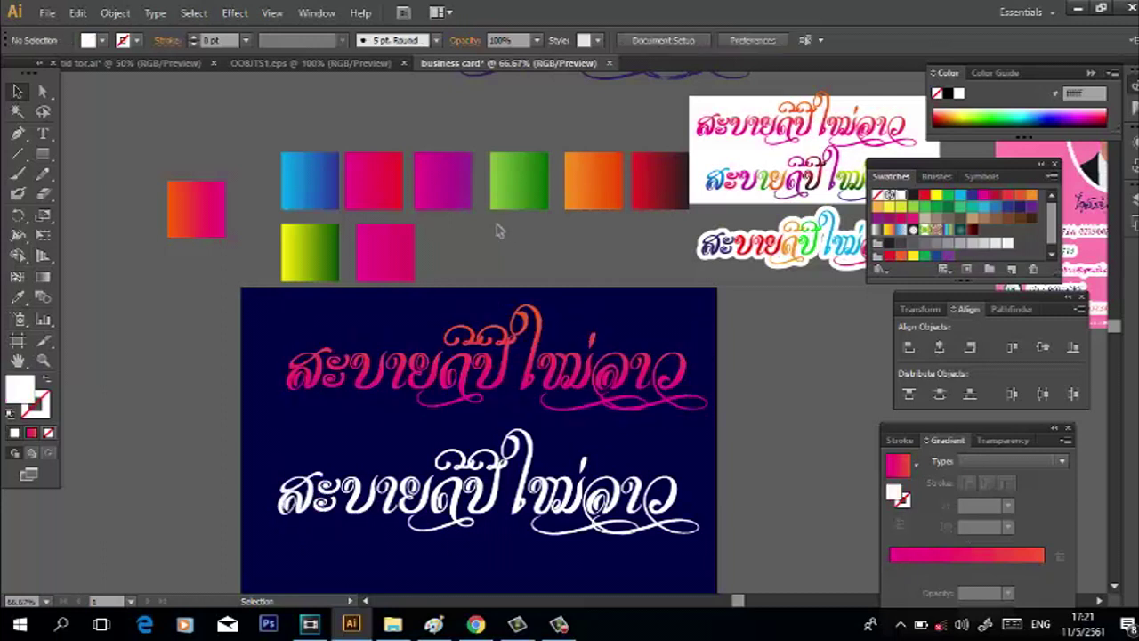
- Move the grouped multicoloured sample lettering over the upper right part of the navy artboard
{"action": "left_click", "coordinate": [307, 201]}
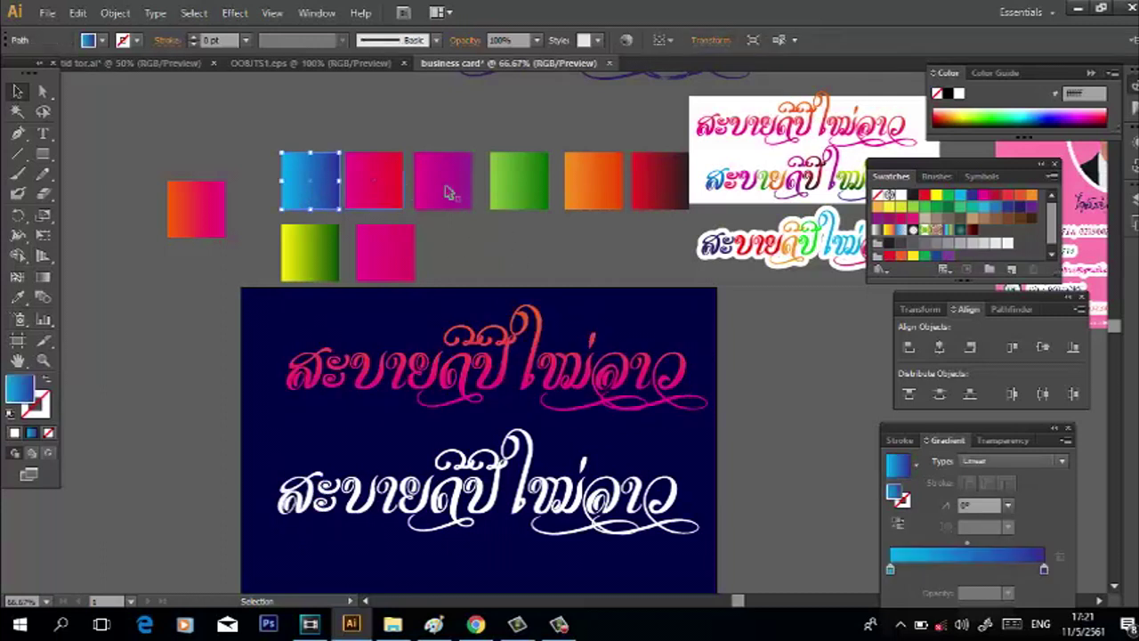
{"action": "scroll", "coordinate": [588, 278], "scroll_direction": "up", "scroll_amount": 2}
{"action": "left_click_drag", "start_coordinate": [774, 231], "coordinate": [606, 152]}
{"action": "scroll", "coordinate": [606, 151], "scroll_direction": "up", "scroll_amount": 4}
{"action": "left_click_drag", "start_coordinate": [591, 276], "coordinate": [625, 473]}
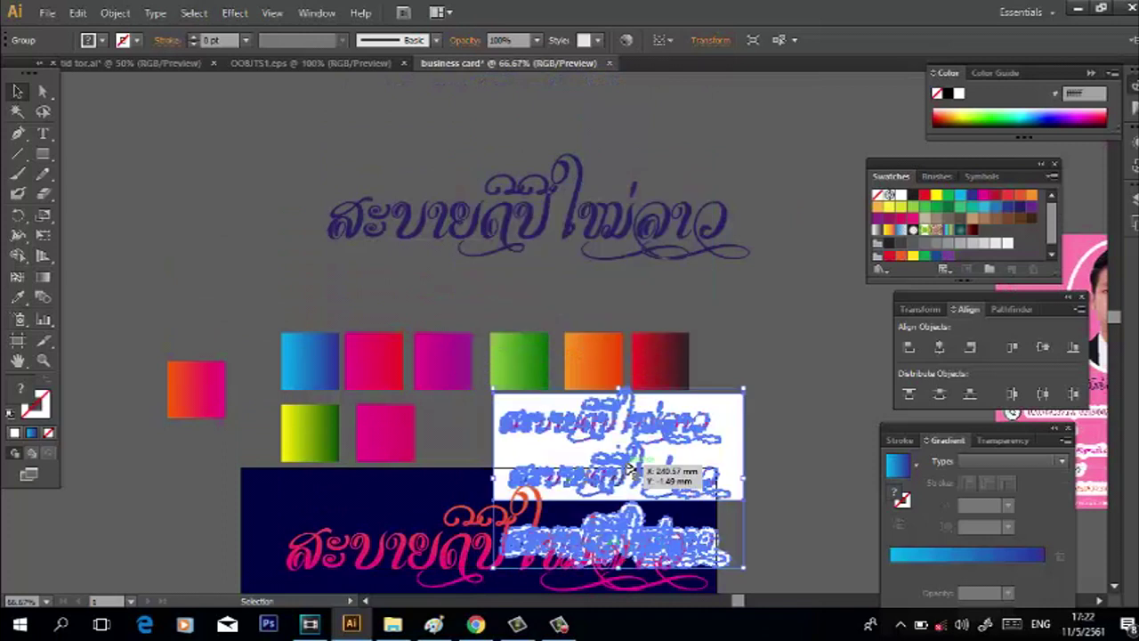
{"action": "scroll", "coordinate": [625, 473], "scroll_direction": "down", "scroll_amount": 4}
- Fill the first letter of the white lettering with the blue gradient sampled from the light-to-dark blue square
{"action": "left_click", "coordinate": [290, 572]}
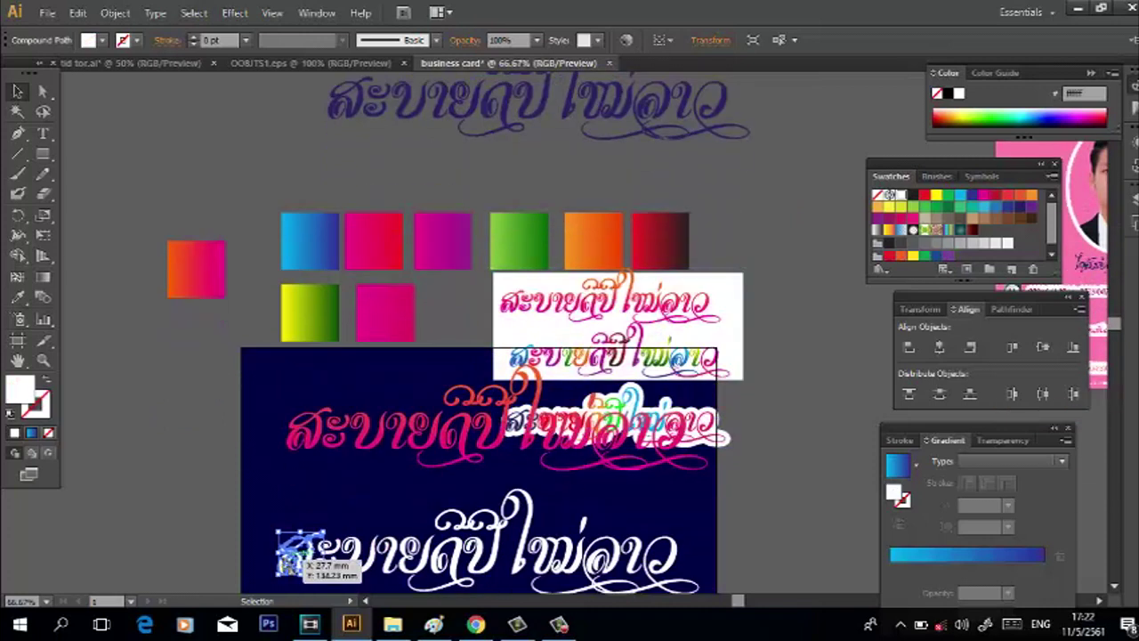
{"action": "left_click", "coordinate": [302, 571]}
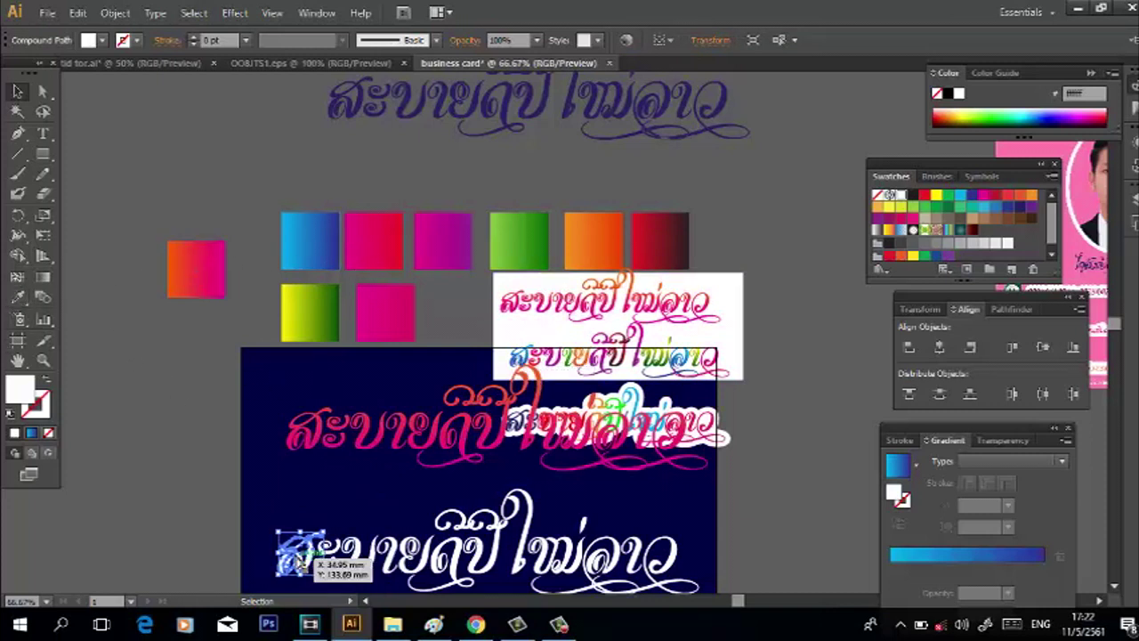
{"action": "left_click", "coordinate": [18, 297]}
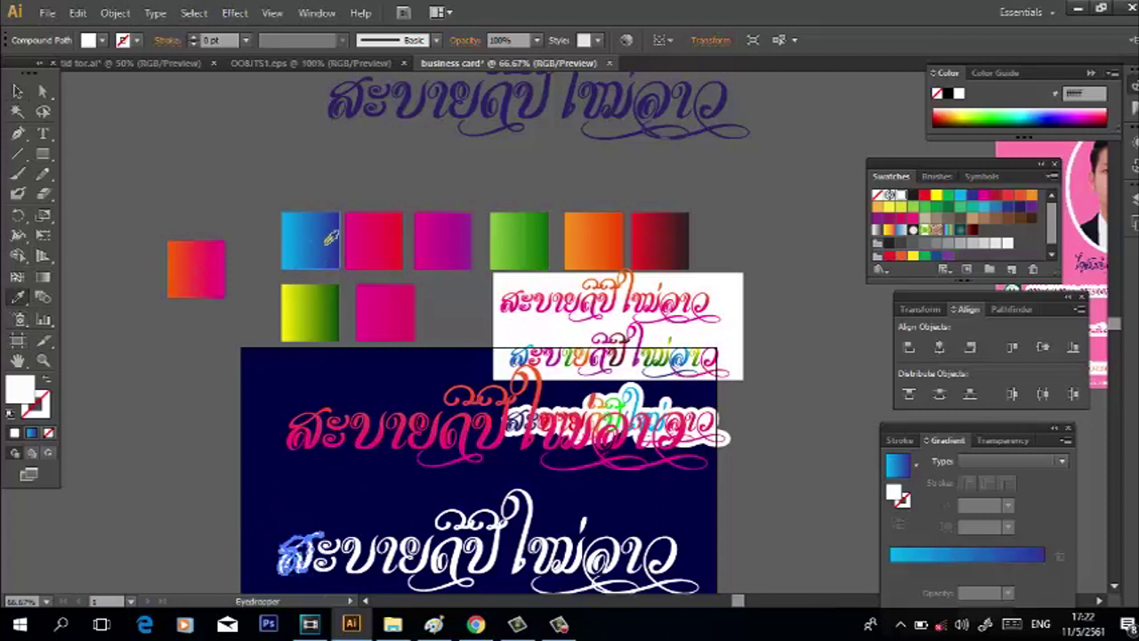
{"action": "left_click", "coordinate": [331, 239]}
{"action": "left_click", "coordinate": [17, 91]}
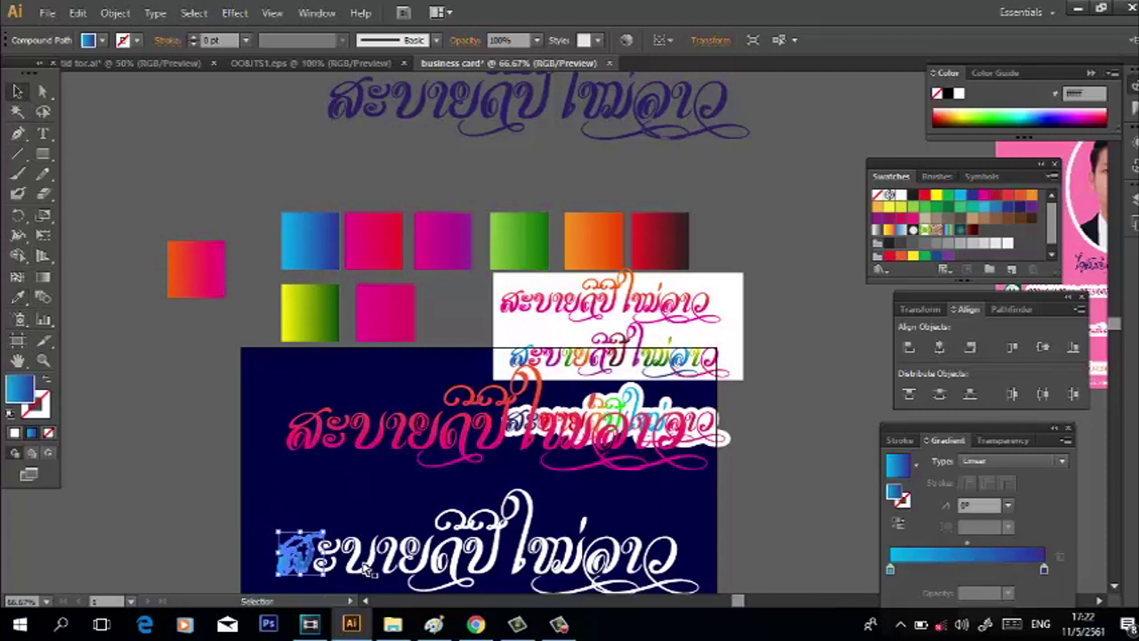
- Fill the second character of the white lettering with the gradient sampled from the magenta-to-red square
{"action": "left_click", "coordinate": [331, 554]}
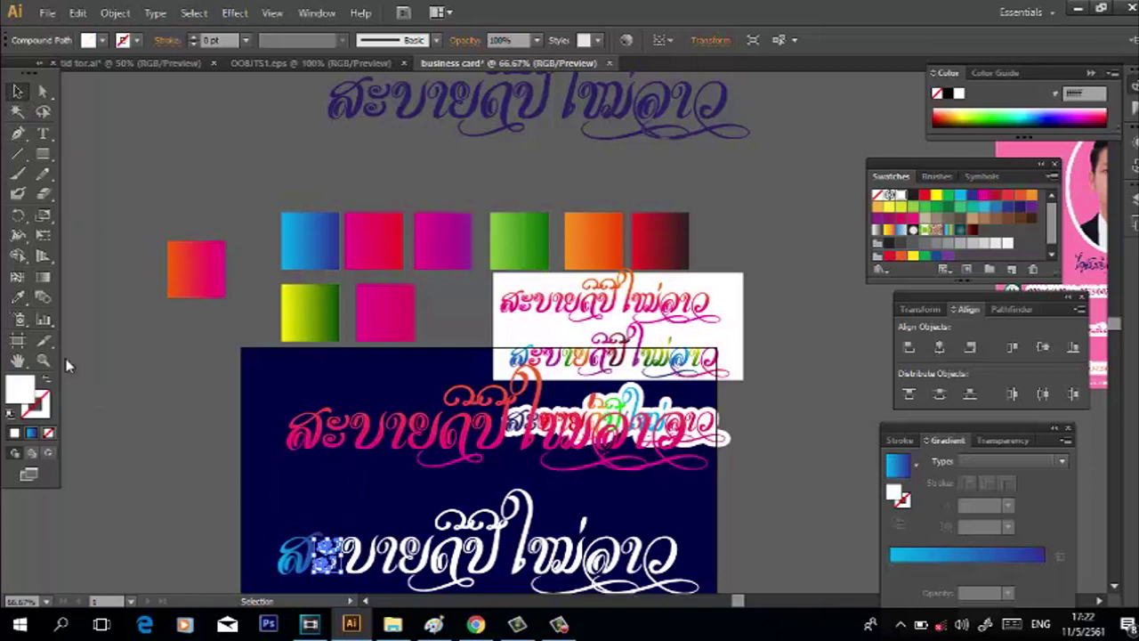
{"action": "left_click", "coordinate": [18, 297]}
{"action": "left_click", "coordinate": [386, 248]}
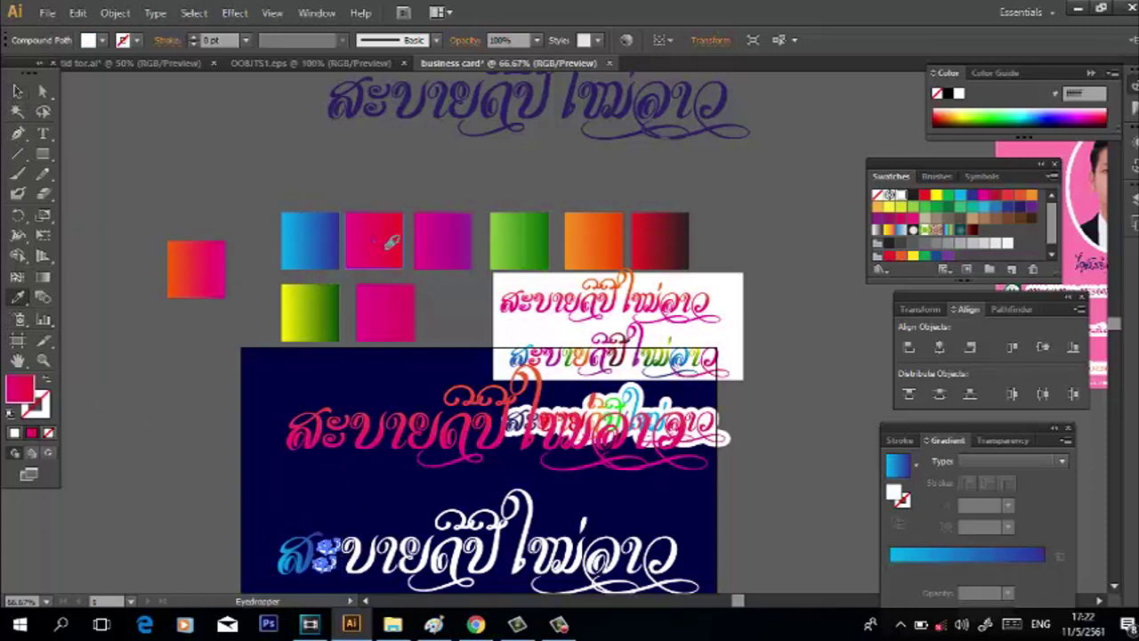
{"action": "left_click", "coordinate": [18, 91]}
- Fill the third letter of the white lettering with the gradient sampled from the magenta-to-purple square
{"action": "scroll", "coordinate": [333, 280], "scroll_direction": "down", "scroll_amount": 3}
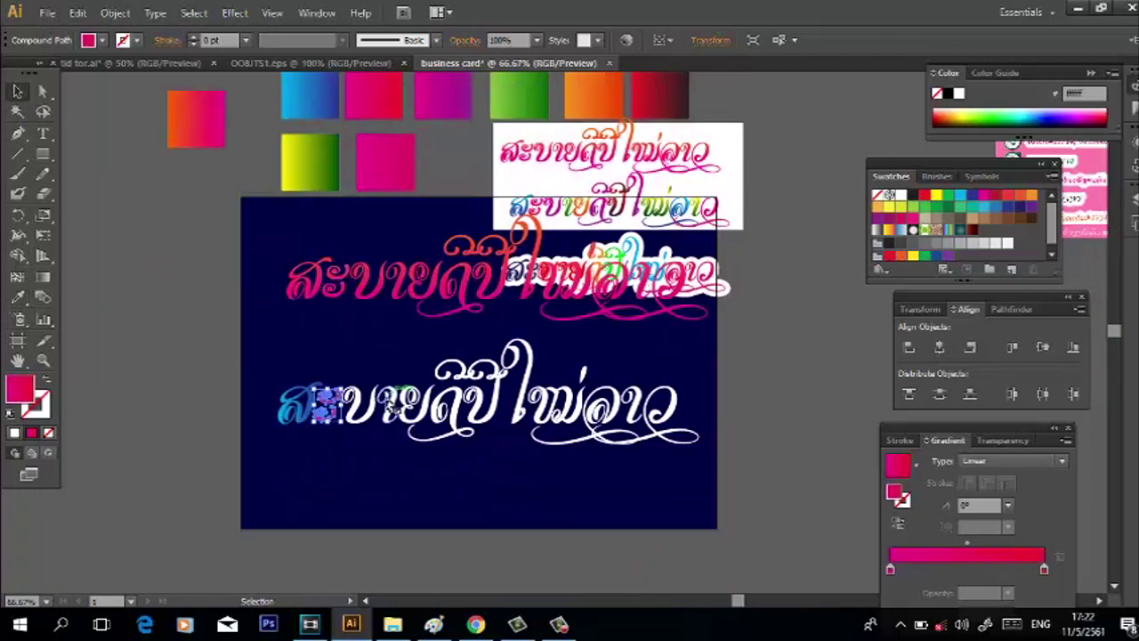
{"action": "left_click", "coordinate": [365, 409]}
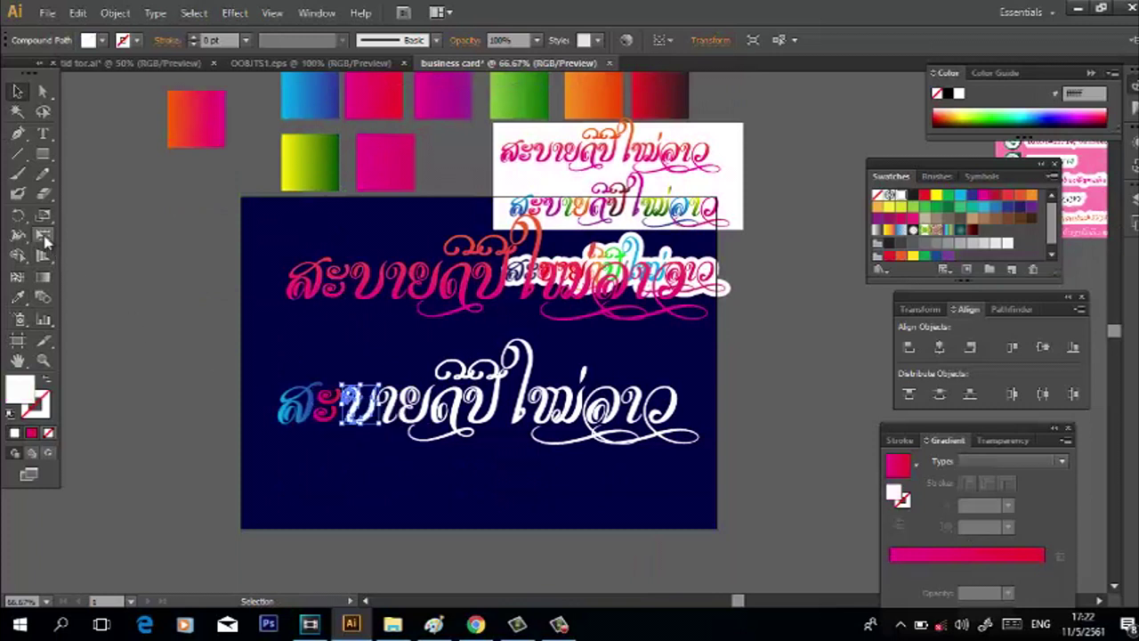
{"action": "left_click", "coordinate": [18, 297]}
{"action": "left_click", "coordinate": [451, 359]}
{"action": "scroll", "coordinate": [452, 356], "scroll_direction": "up", "scroll_amount": 1}
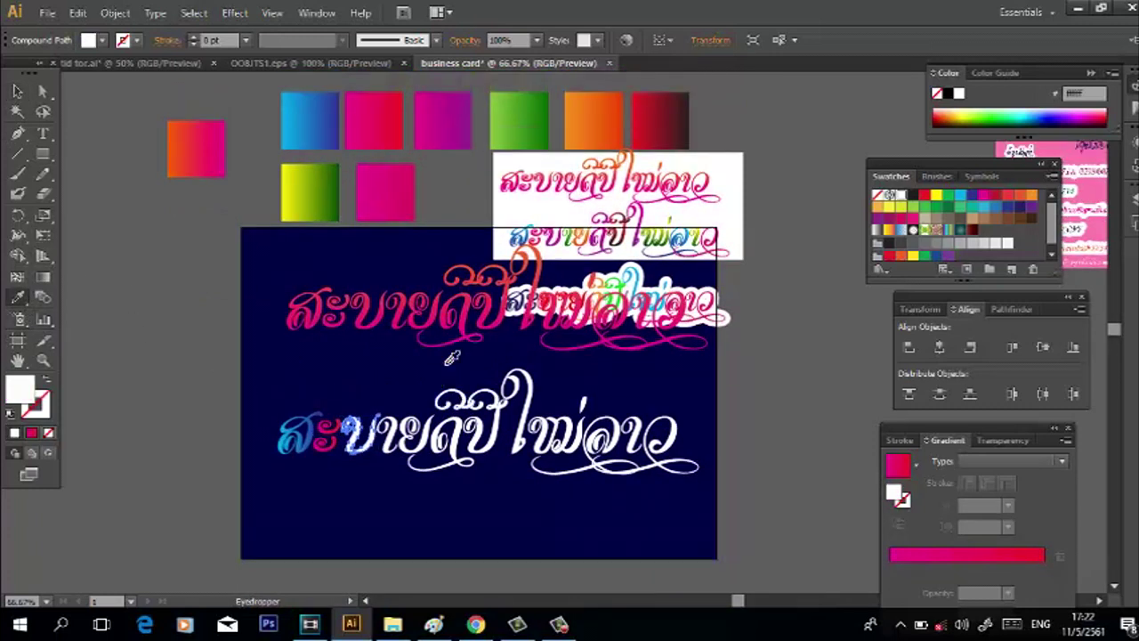
{"action": "left_click", "coordinate": [460, 145]}
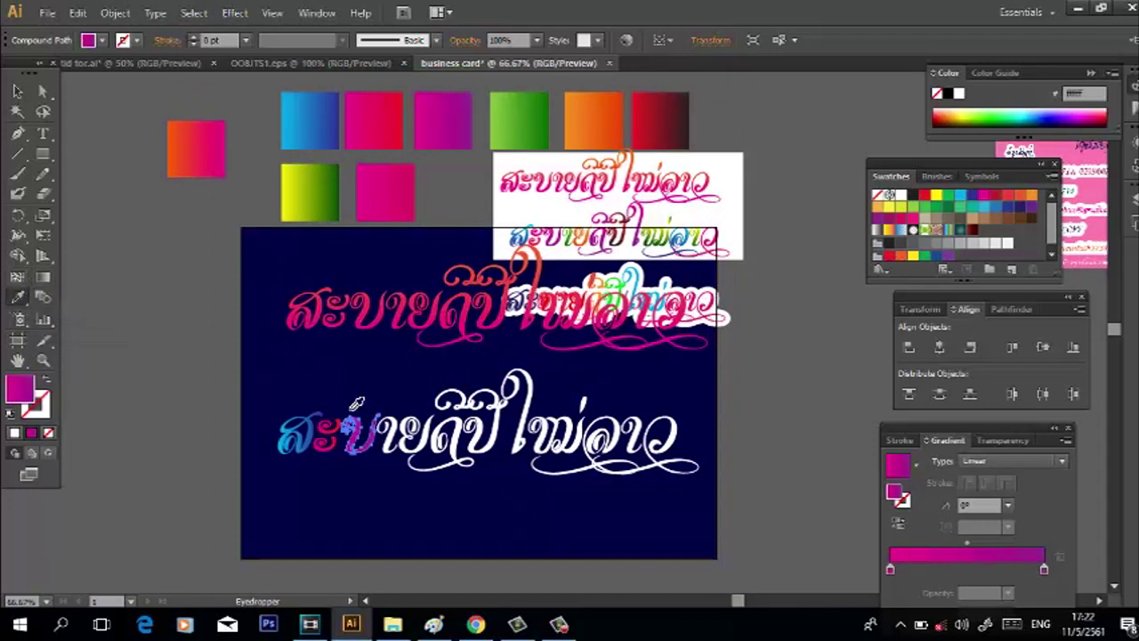
- Fill the fourth letter of the white lettering with the gradient sampled from the light-to-dark green square
{"action": "left_click", "coordinate": [16, 91]}
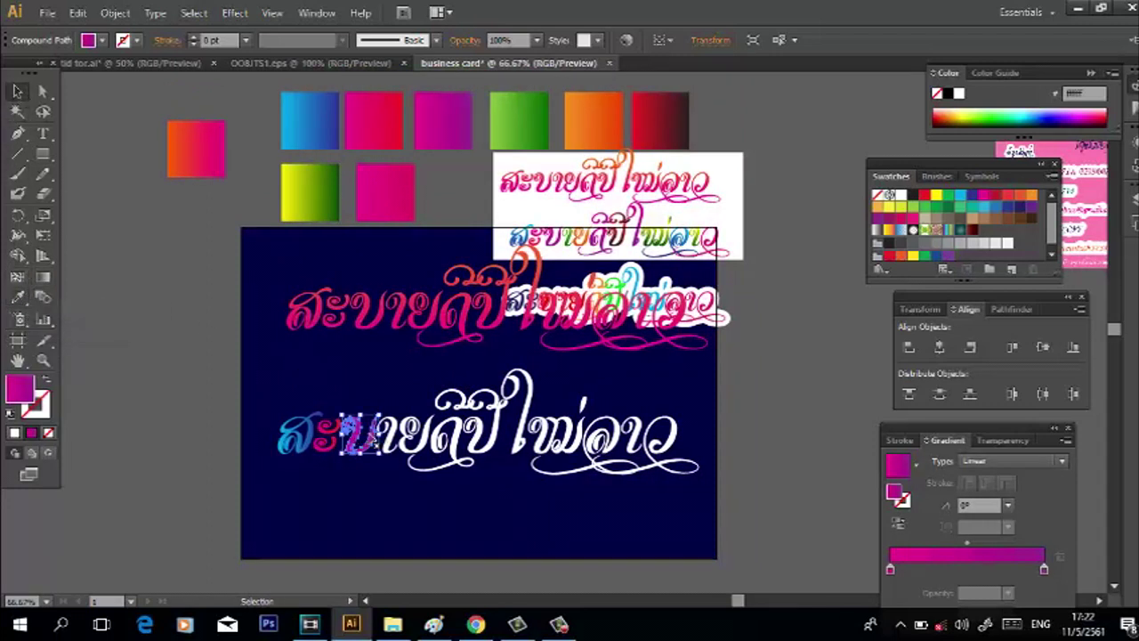
{"action": "left_click", "coordinate": [389, 458]}
{"action": "left_click", "coordinate": [39, 301]}
{"action": "left_click", "coordinate": [18, 298]}
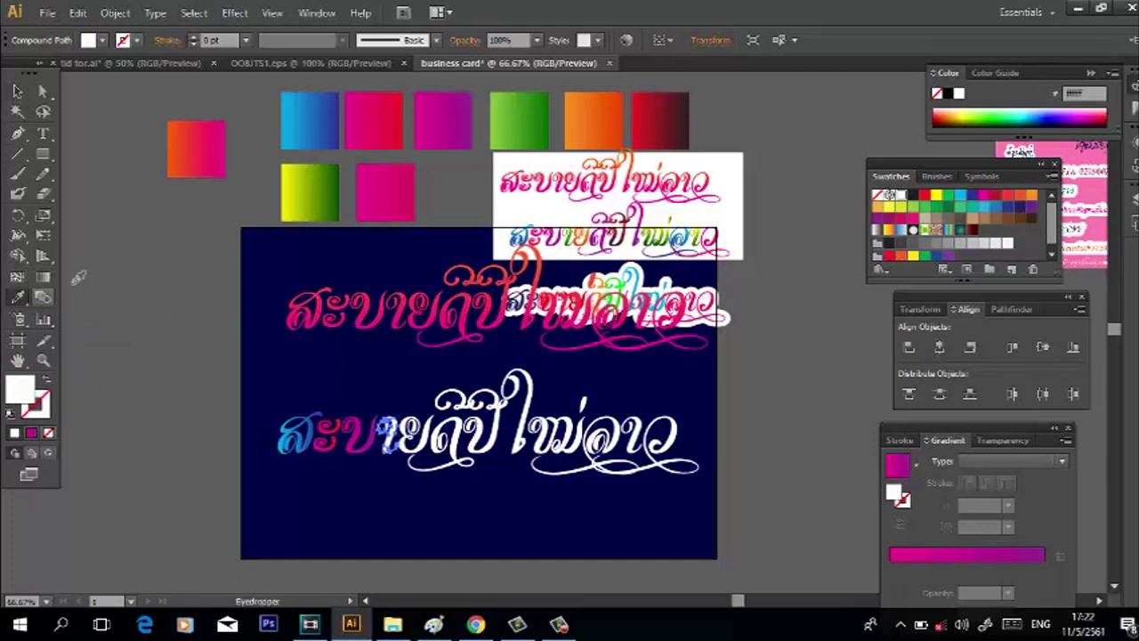
{"action": "left_click", "coordinate": [525, 100]}
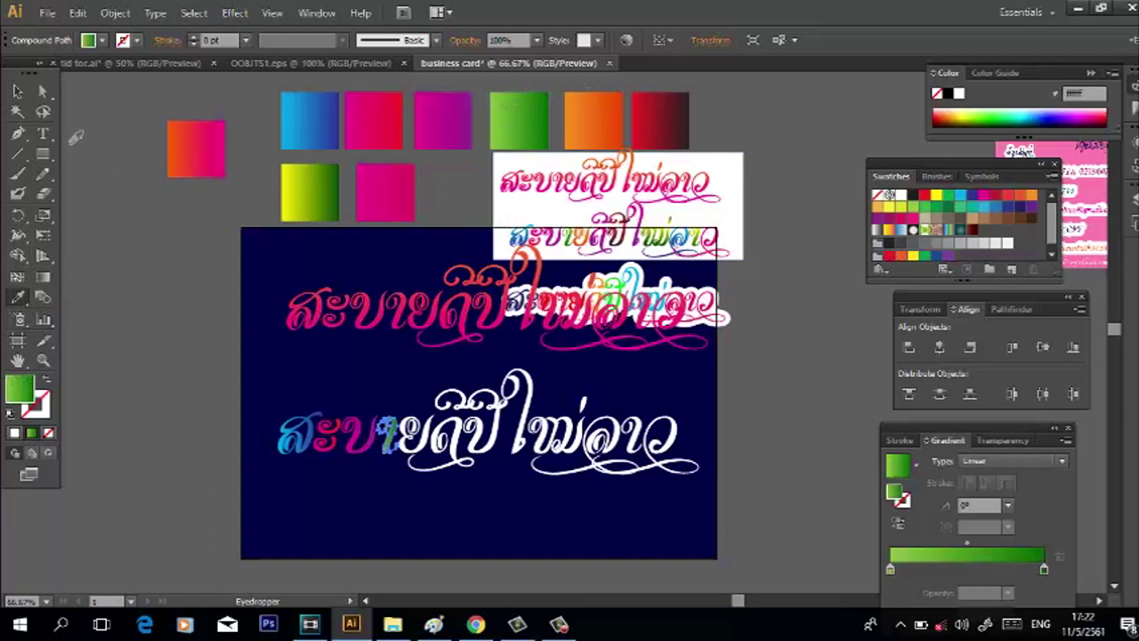
- Fill the fifth letter with the orange gradient and the sixth letter with the magenta-to-purple gradient sampled from the colour squares
{"action": "left_click", "coordinate": [429, 447]}
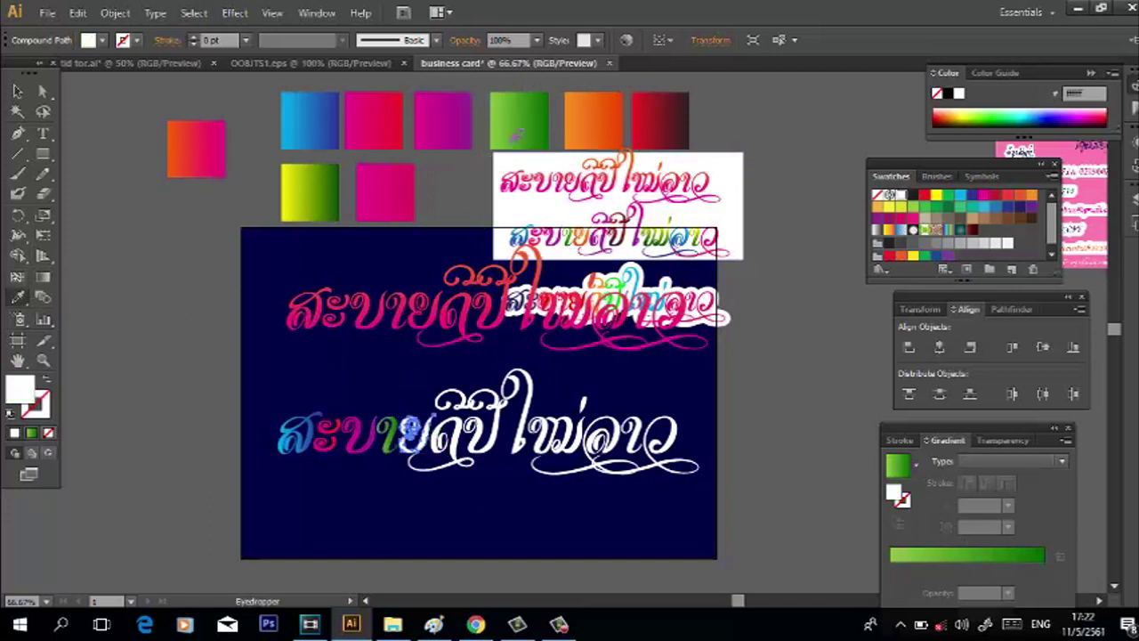
{"action": "left_click", "coordinate": [593, 120]}
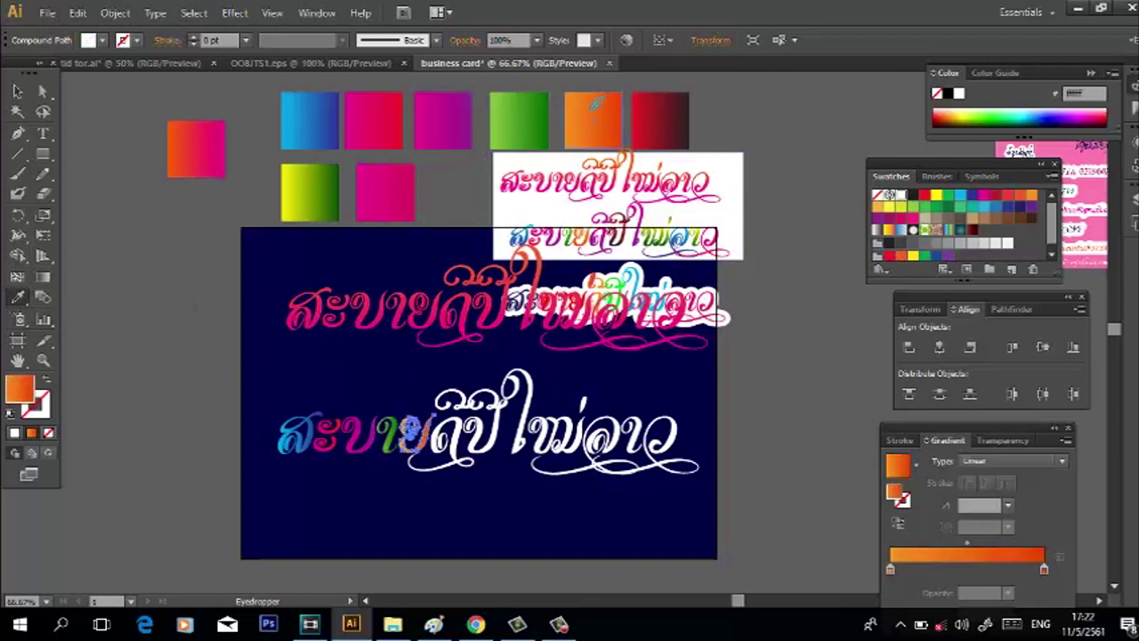
{"action": "left_click", "coordinate": [459, 440]}
{"action": "key", "text": "i"}
{"action": "left_click", "coordinate": [450, 123]}
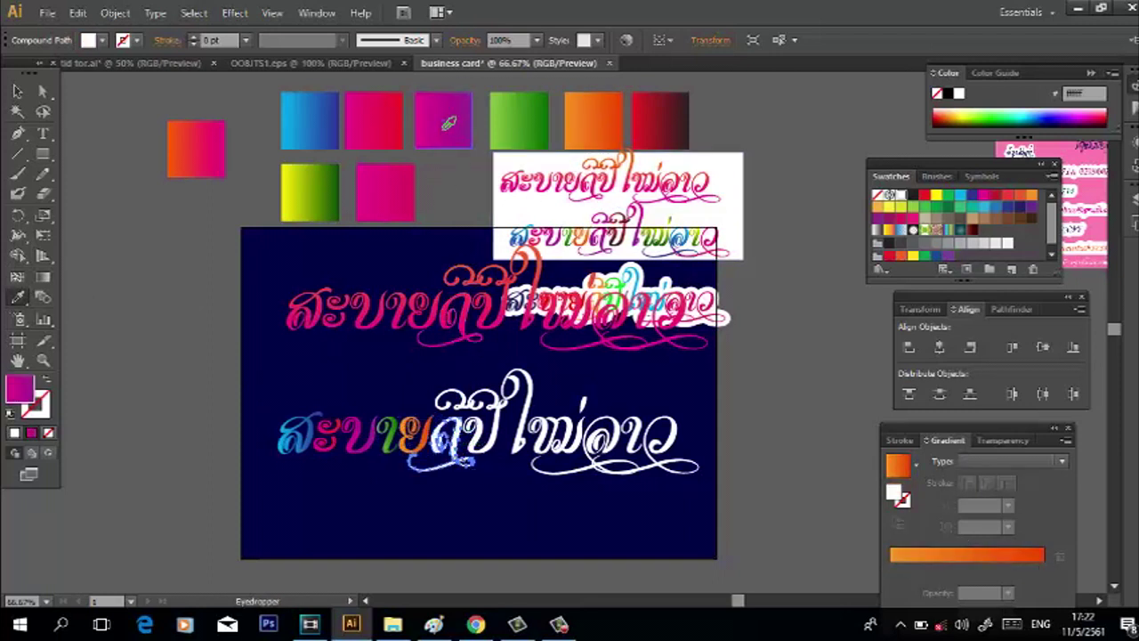
- Fill the seventh letter of the white lettering with the gradient sampled from the red-to-black square
{"action": "key", "text": "v"}
{"action": "left_click", "coordinate": [490, 432]}
{"action": "key", "text": "i"}
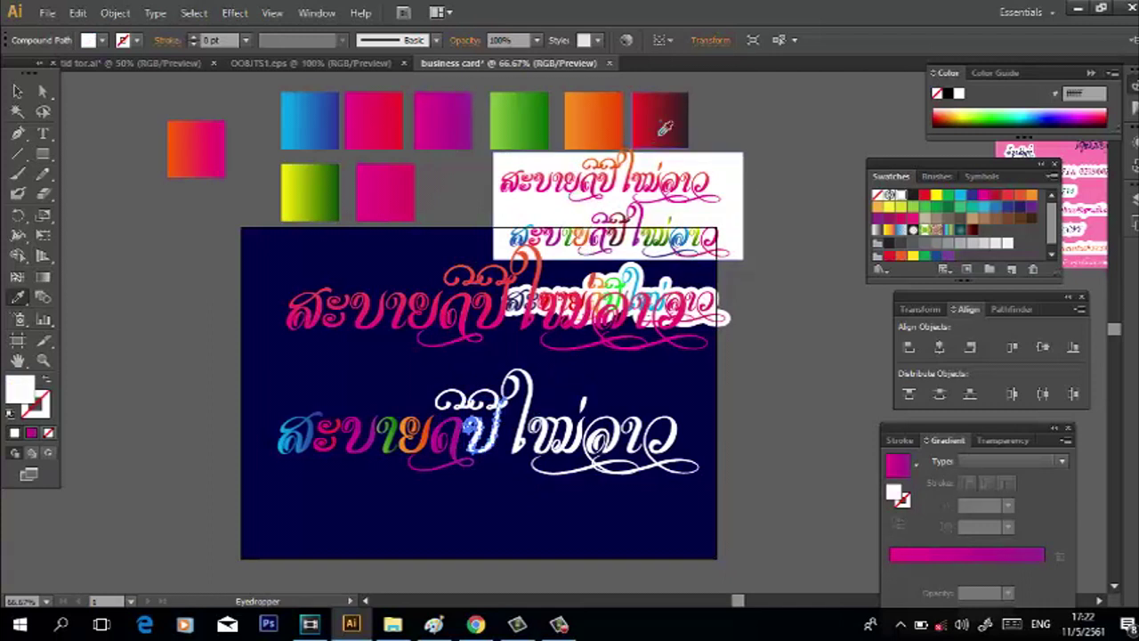
{"action": "left_click", "coordinate": [665, 129]}
- Match the vowel marks to their letters: red-to-black gradient above the seventh letter and magenta-to-purple above the sixth
{"action": "key", "text": "v"}
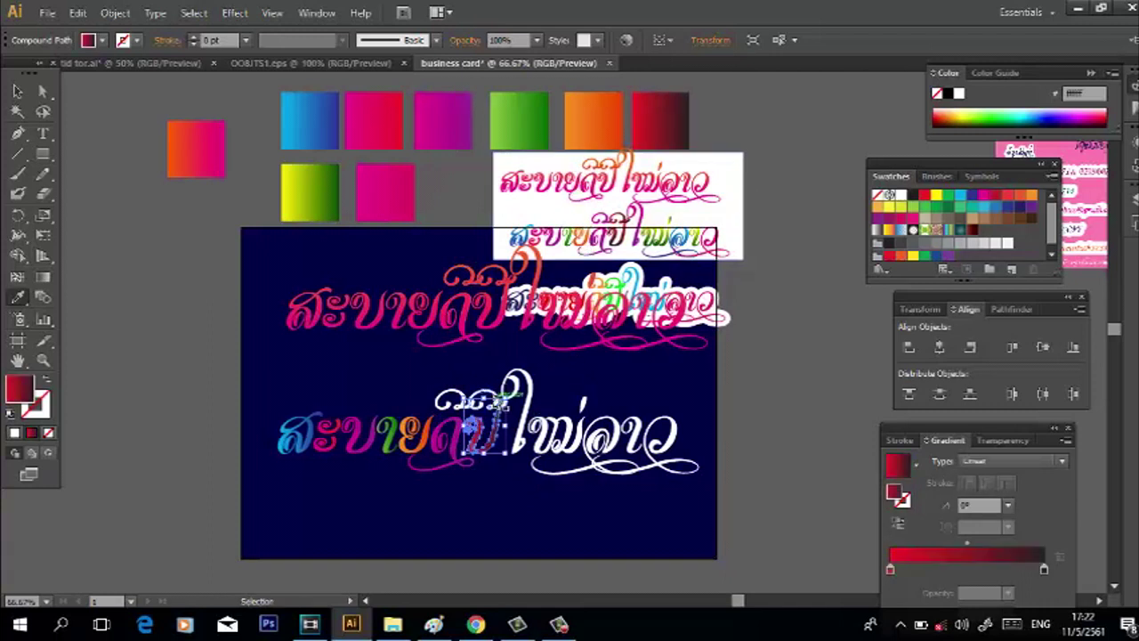
{"action": "key", "text": "i"}
{"action": "left_click", "coordinate": [500, 389]}
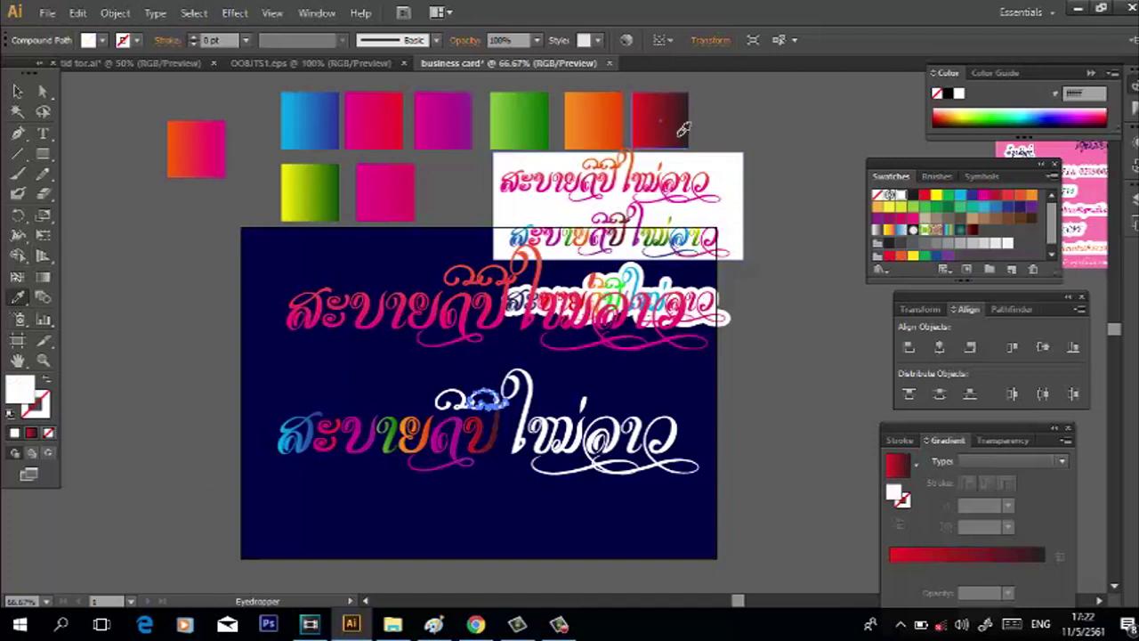
{"action": "left_click", "coordinate": [664, 129]}
{"action": "left_click", "coordinate": [511, 391]}
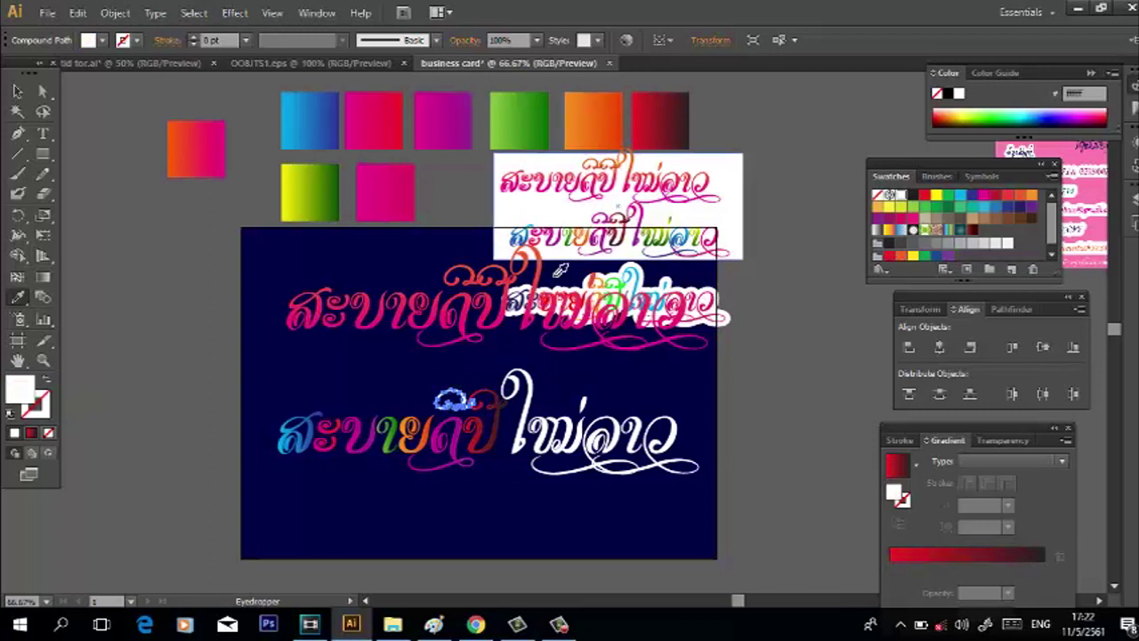
{"action": "left_click", "coordinate": [461, 129]}
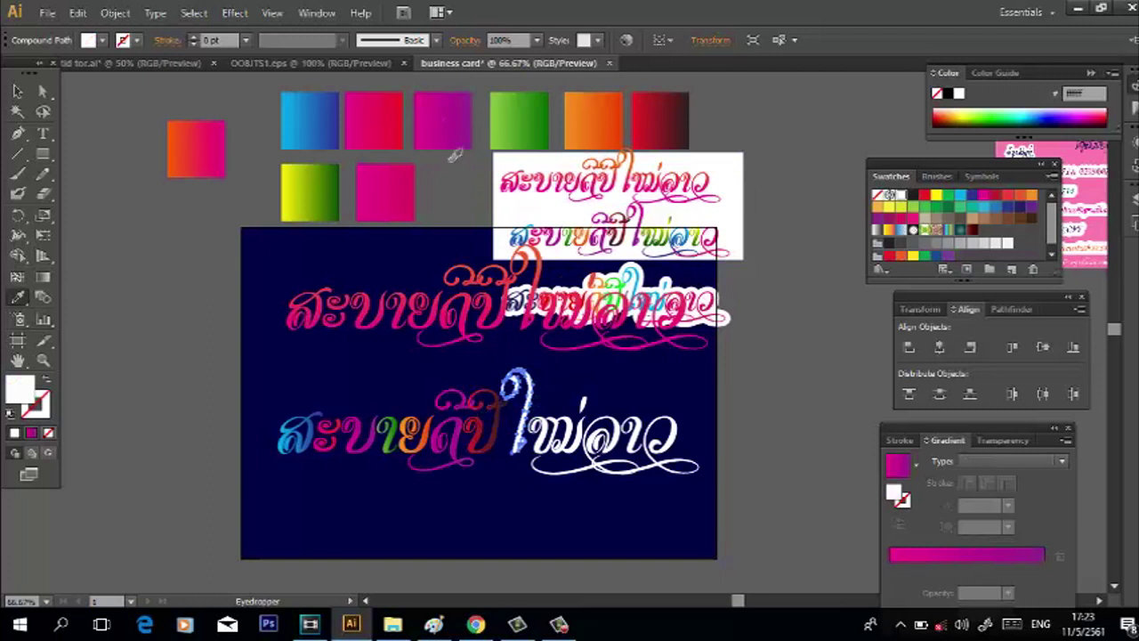
- Fill the tall curled letter with the magenta-to-purple gradient and the wide letter after it with the yellow-to-green gradient
{"action": "left_click", "coordinate": [461, 129]}
{"action": "left_click", "coordinate": [518, 419], "text": "ctrl"}
{"action": "left_click", "coordinate": [574, 441]}
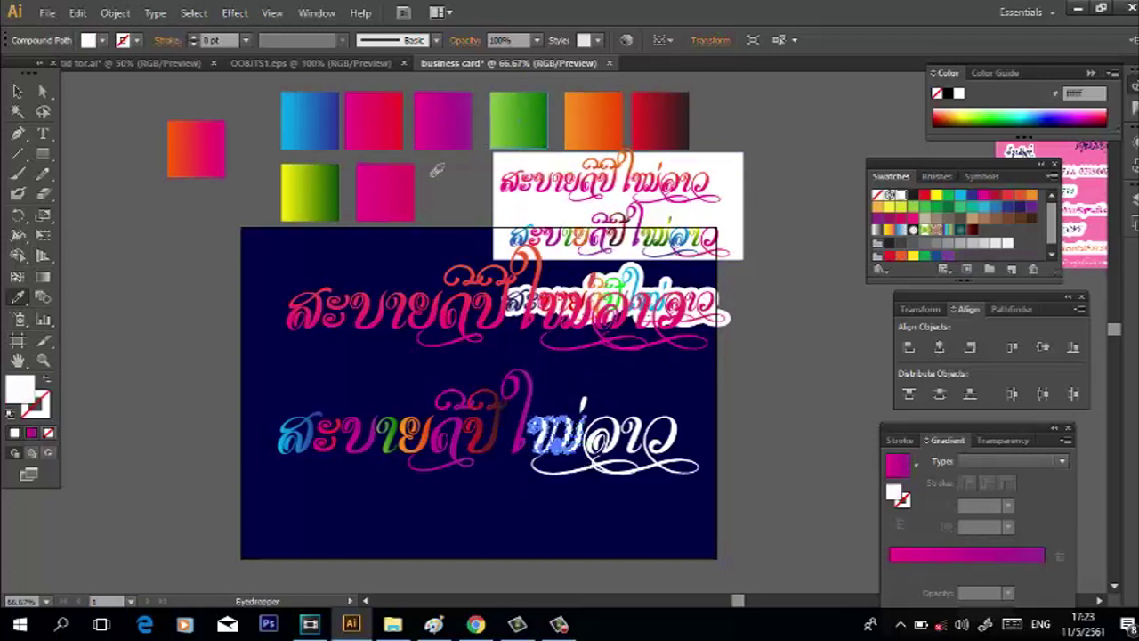
{"action": "left_click", "coordinate": [311, 191]}
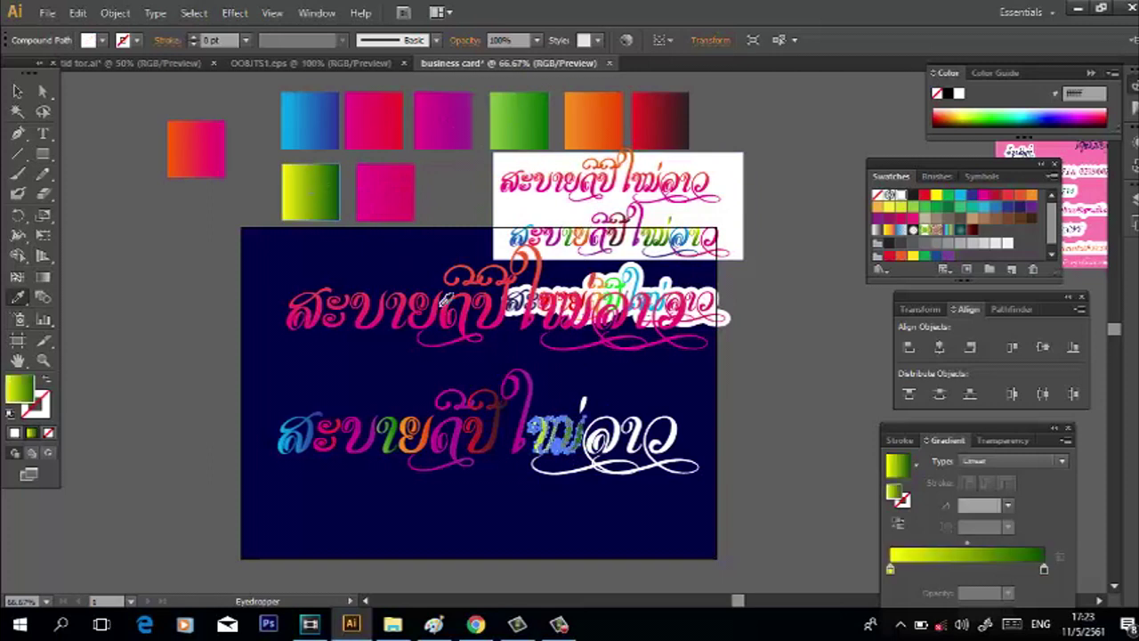
- Fill the third-to-last letter with the blue gradient and the second-to-last letter with the yellow-to-green gradient
{"action": "left_click", "coordinate": [608, 437]}
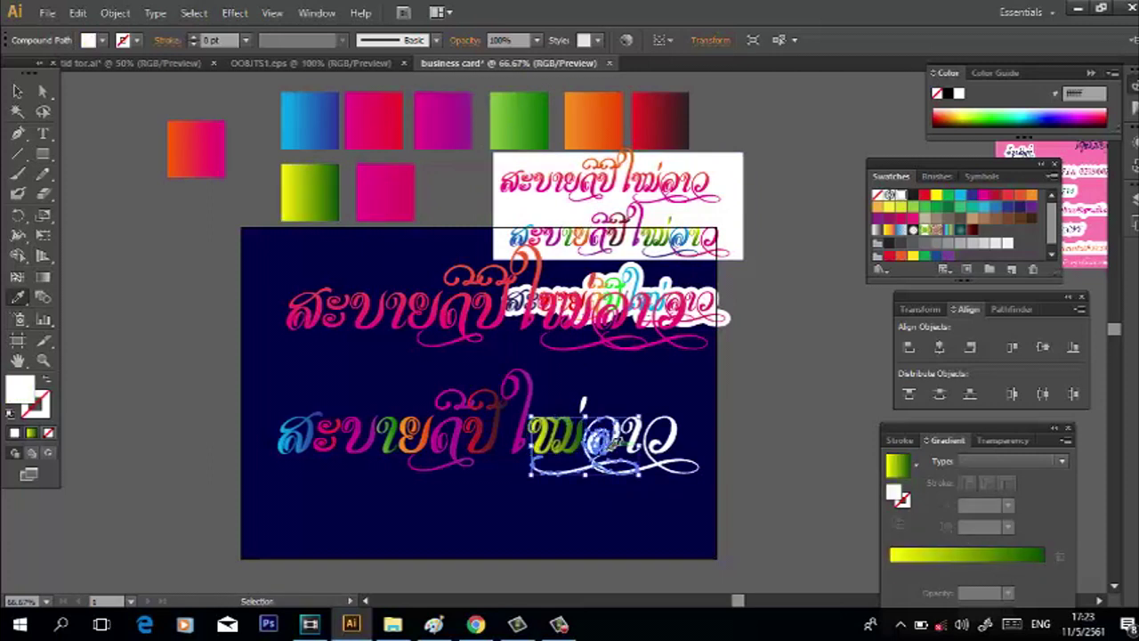
{"action": "left_click", "coordinate": [306, 120]}
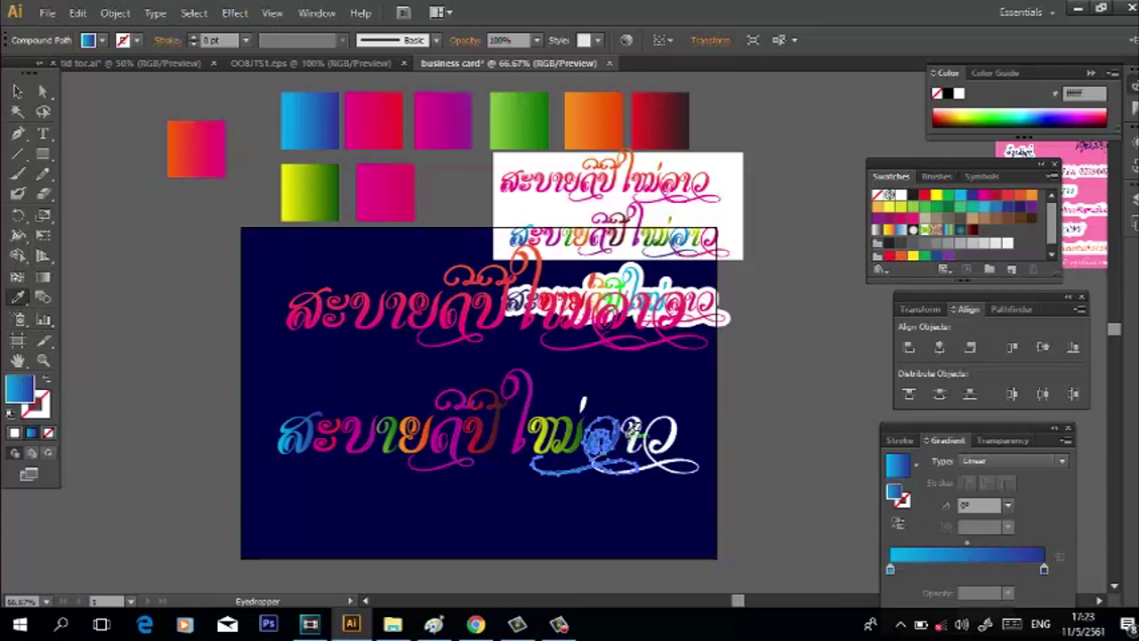
{"action": "left_click", "coordinate": [634, 434]}
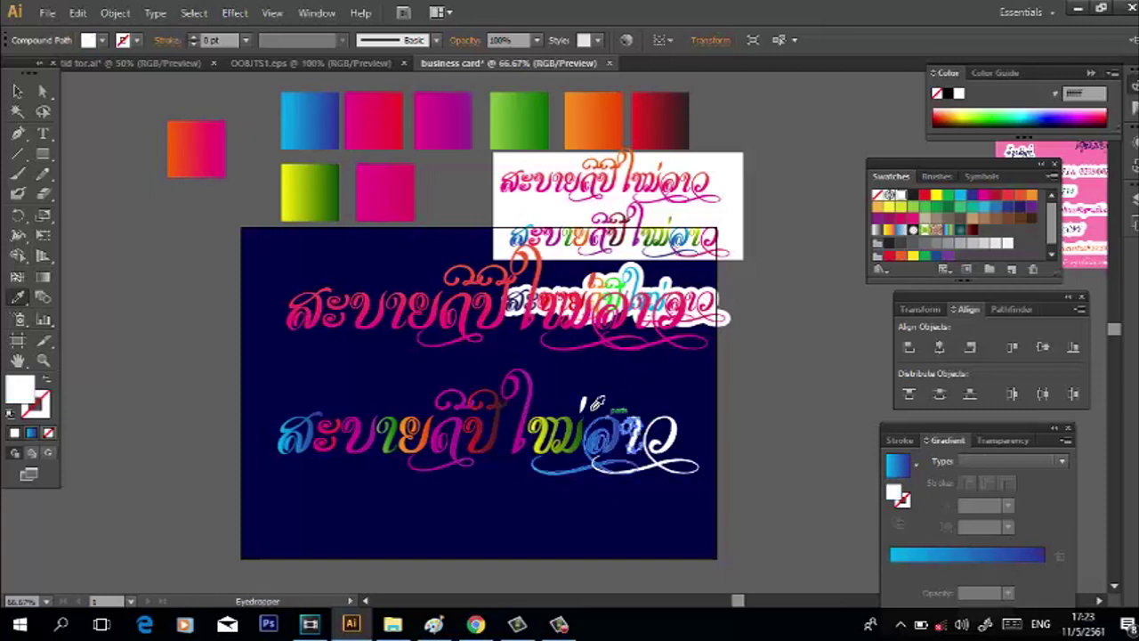
{"action": "key", "text": "v"}
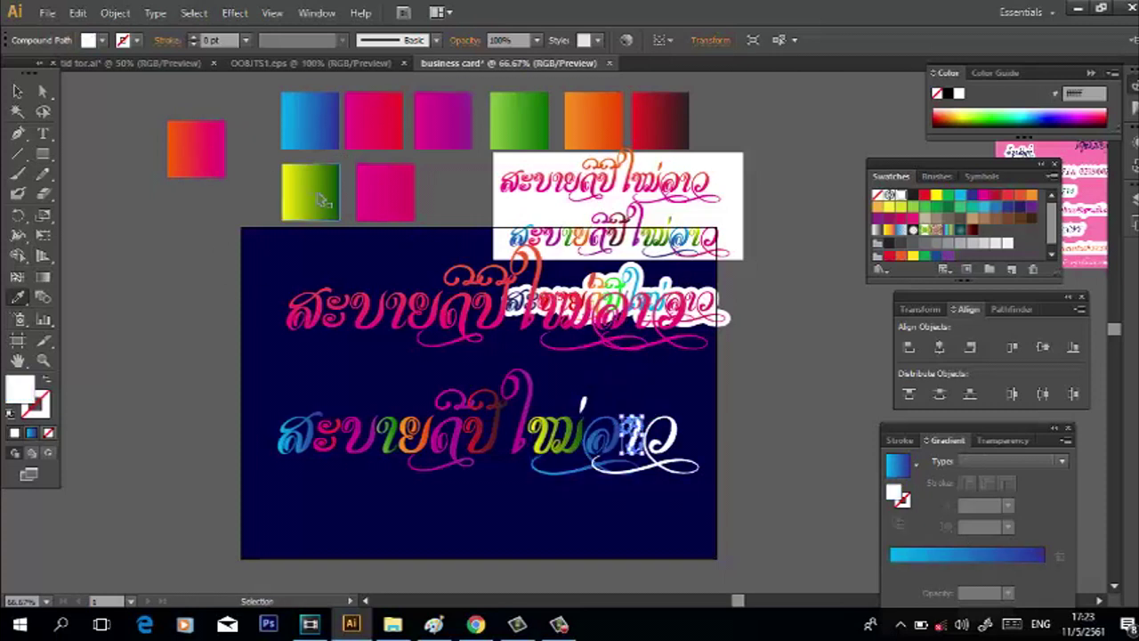
{"action": "left_click", "coordinate": [324, 184]}
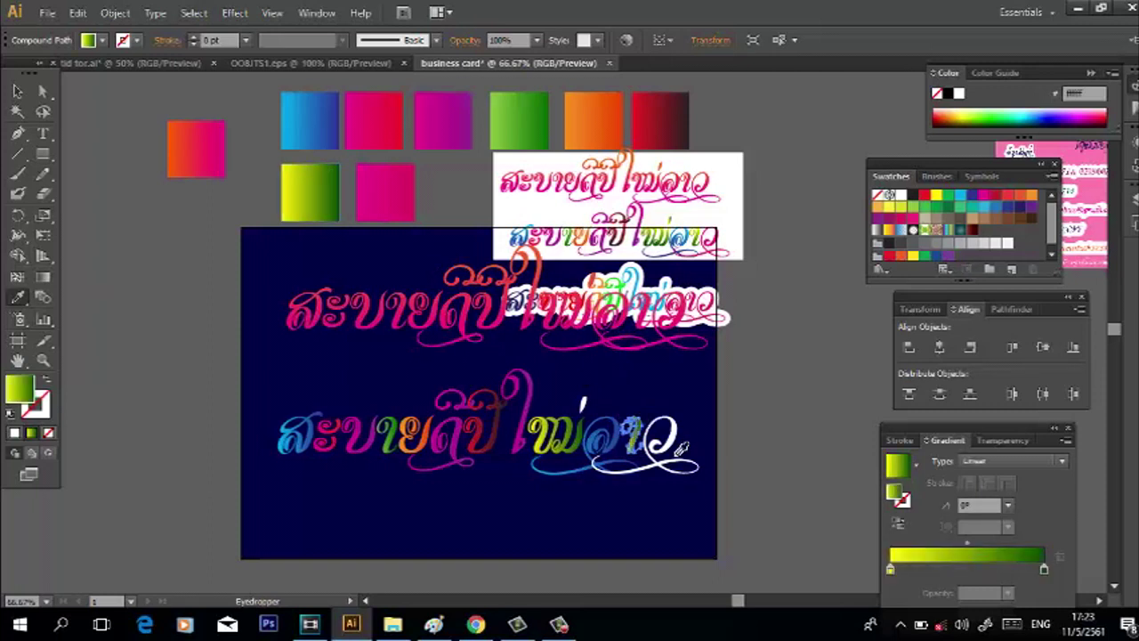
- Fill the last letter of the lettering with the gradient sampled from the pink square in the lower row
{"action": "key", "text": "i"}
{"action": "left_click", "coordinate": [672, 436]}
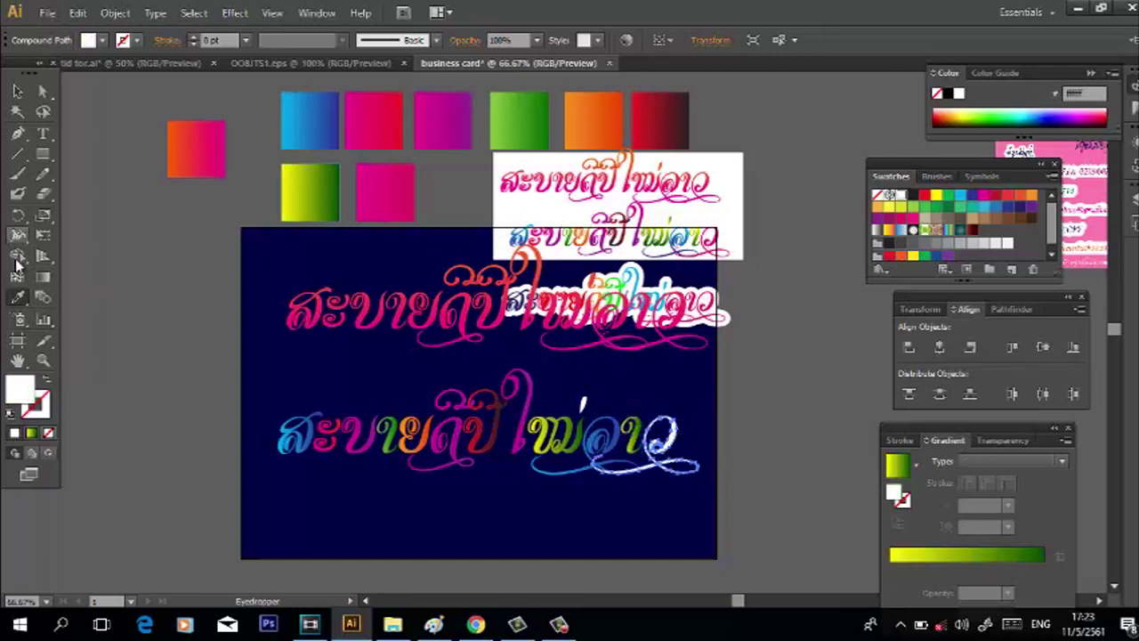
{"action": "left_click", "coordinate": [405, 187]}
- Fill the remaining white tone mark with the yellow-to-green gradient and deselect it
{"action": "key", "text": "v"}
{"action": "key", "text": "ctrl+shift+a"}
{"action": "key", "text": "i"}
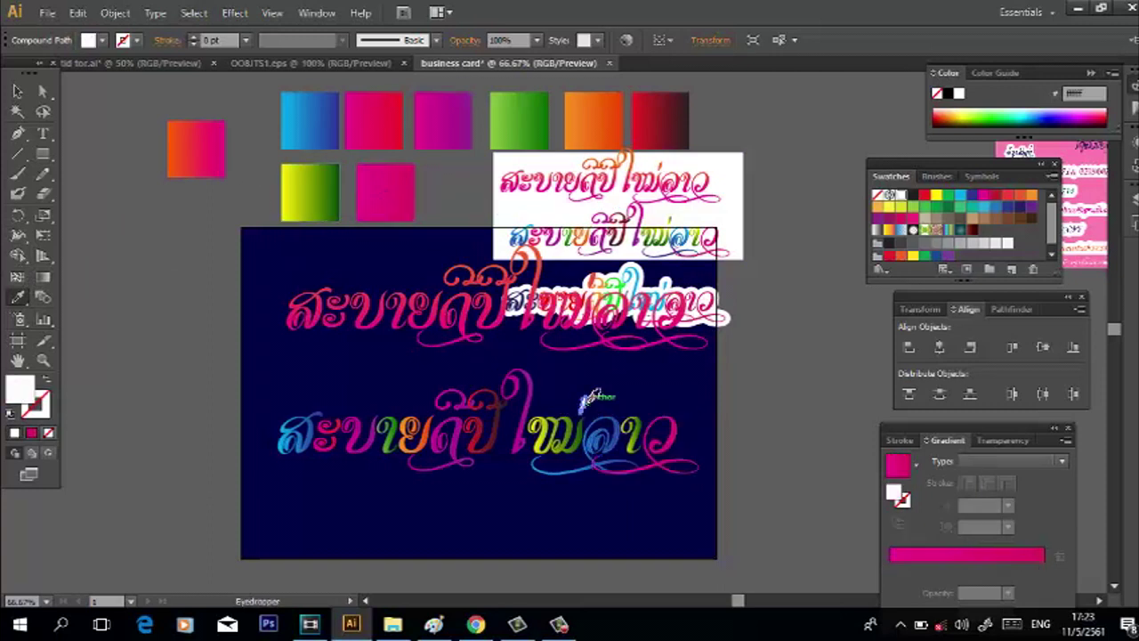
{"action": "left_click", "coordinate": [329, 209]}
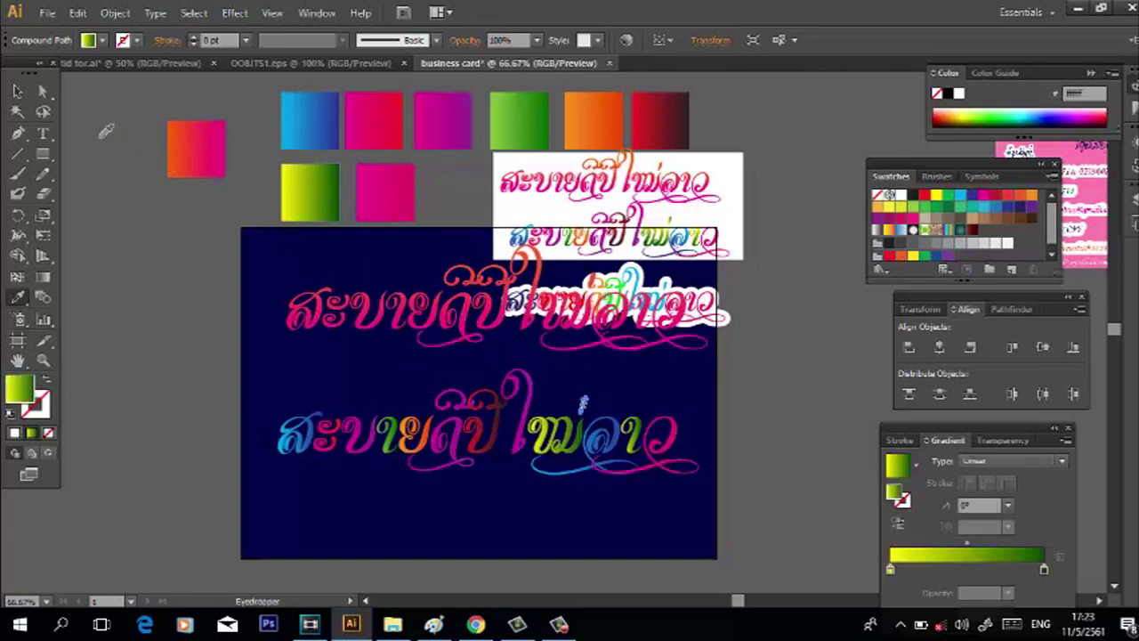
{"action": "left_click", "coordinate": [17, 91]}
{"action": "left_click", "coordinate": [195, 417]}
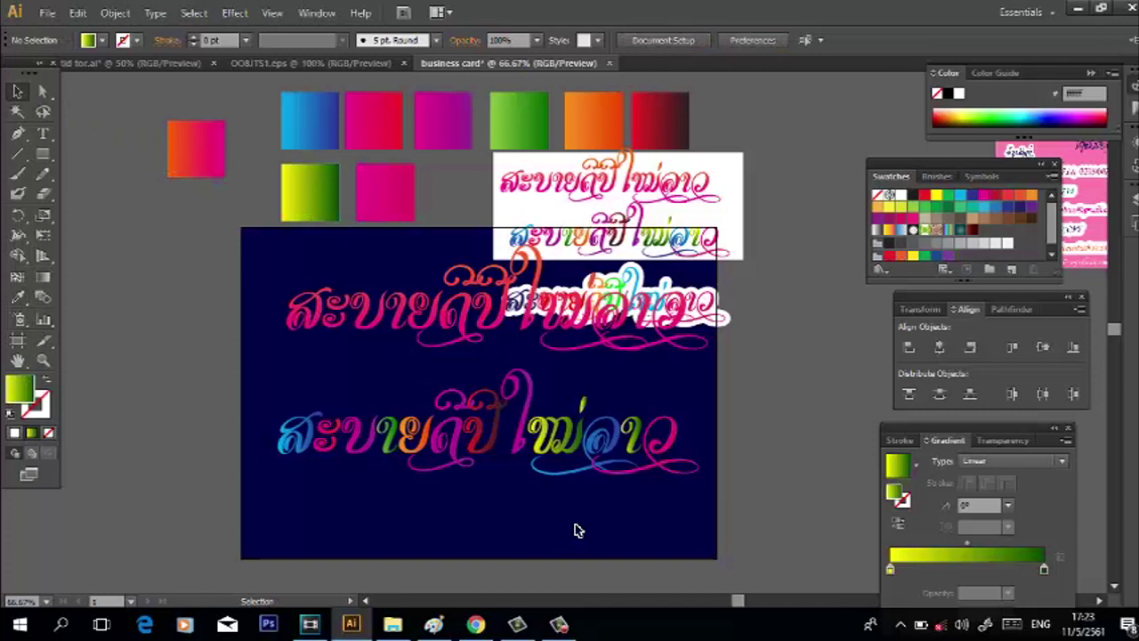
- Group all letters and marks of the multicoloured lettering on the lower half of the artboard
{"action": "left_click_drag", "start_coordinate": [686, 490], "coordinate": [329, 392]}
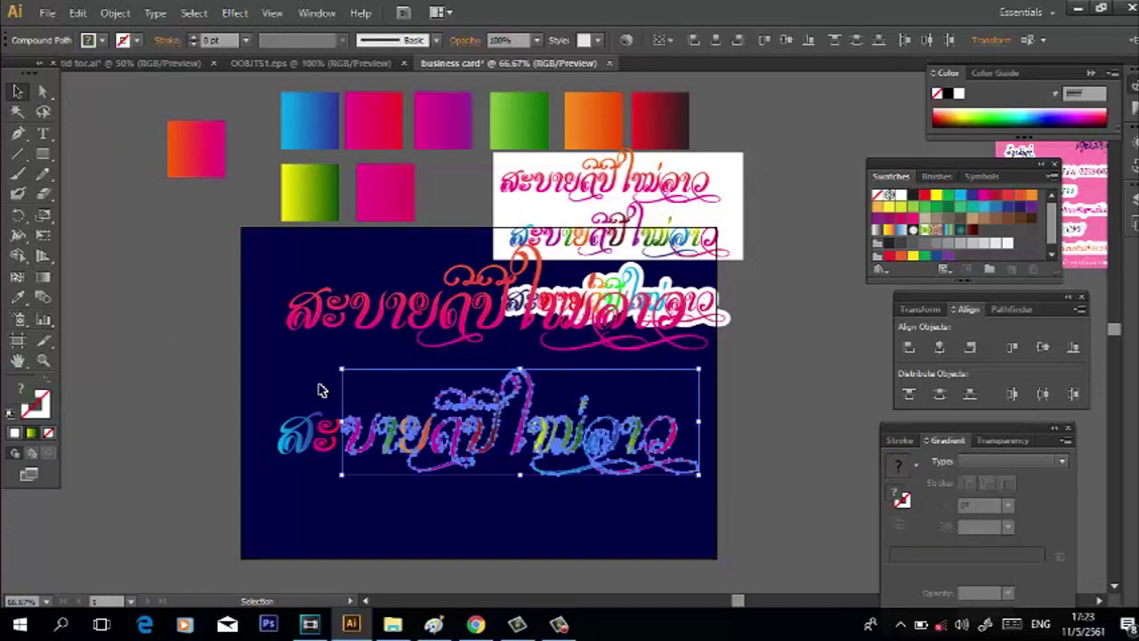
{"action": "left_click_drag", "start_coordinate": [682, 504], "coordinate": [266, 398]}
{"action": "key", "text": "a"}
{"action": "key", "text": "v"}
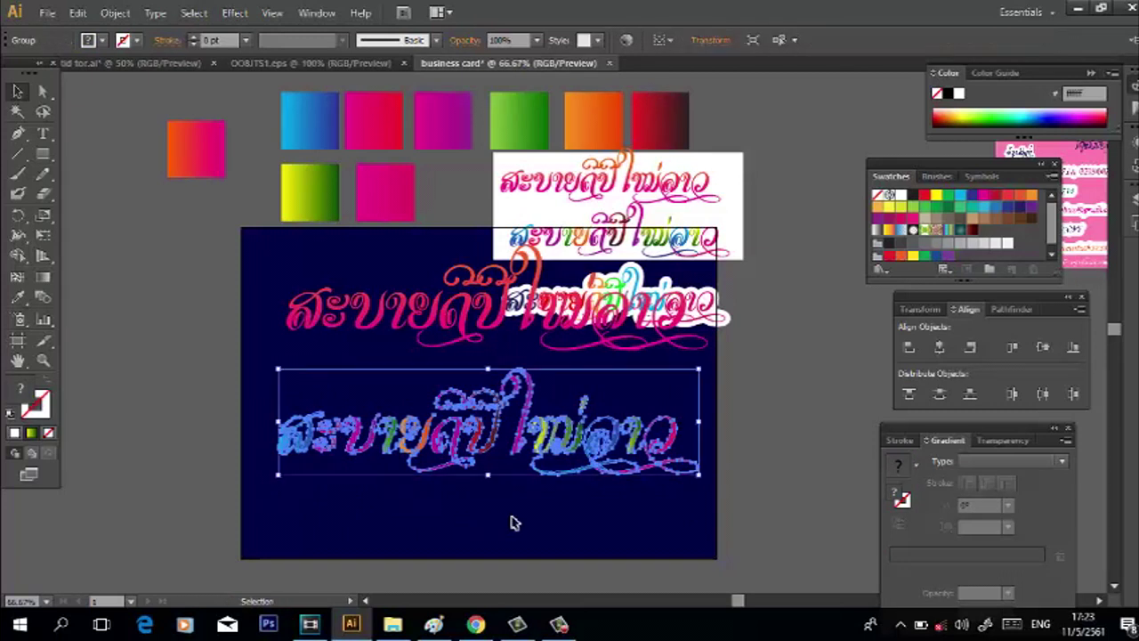
{"action": "left_click", "coordinate": [517, 521]}
- Redirect the gradients of the grouped multicoloured lettering to run vertically from top to bottom, at about -89°
{"action": "left_click", "coordinate": [373, 459]}
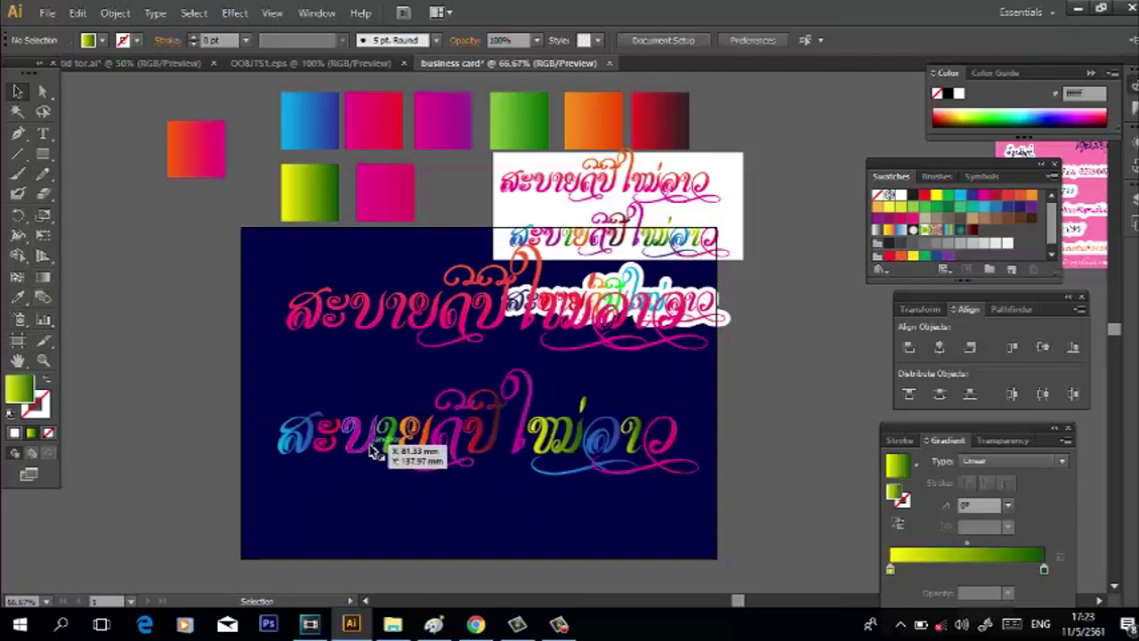
{"action": "left_click", "coordinate": [42, 277]}
{"action": "left_click_drag", "start_coordinate": [452, 382], "coordinate": [473, 481]}
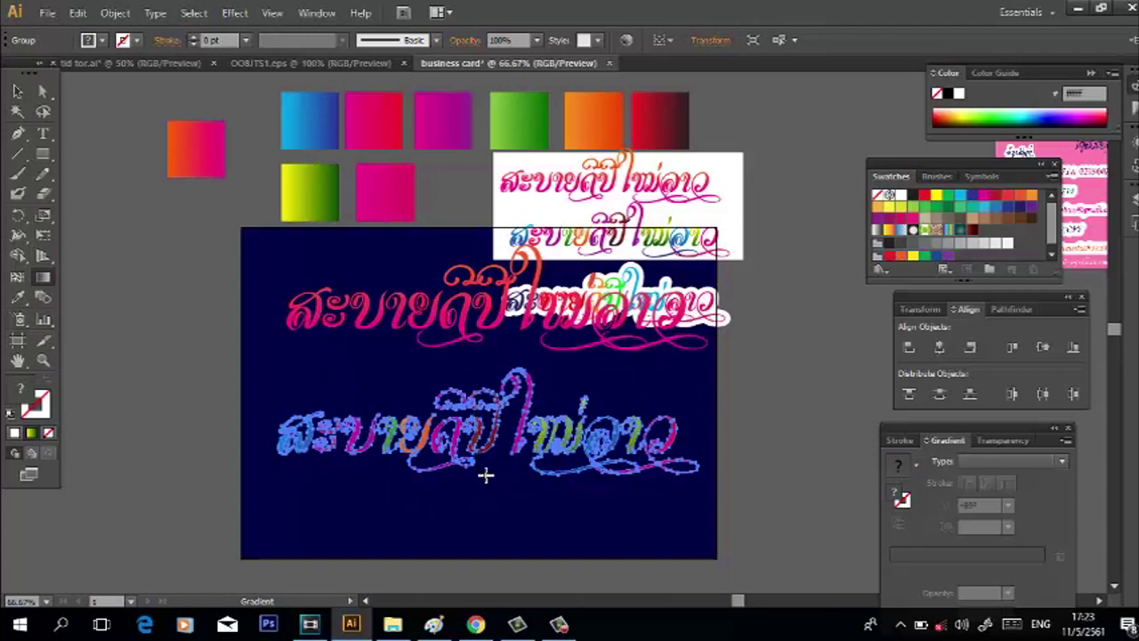
{"action": "left_click", "coordinate": [17, 91]}
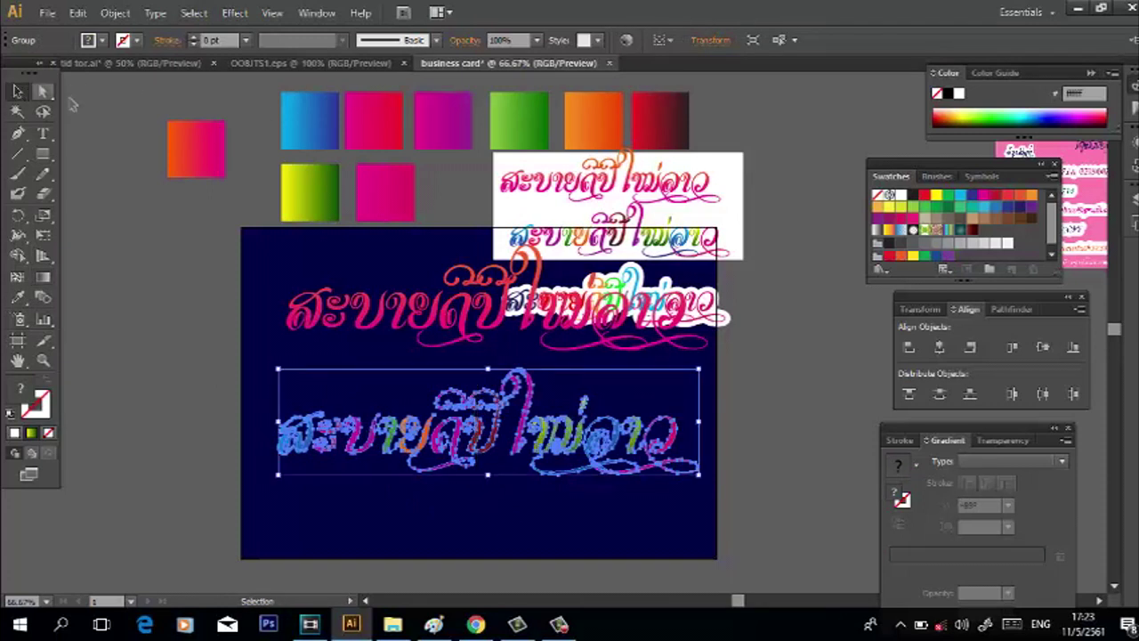
{"action": "left_click", "coordinate": [469, 410]}
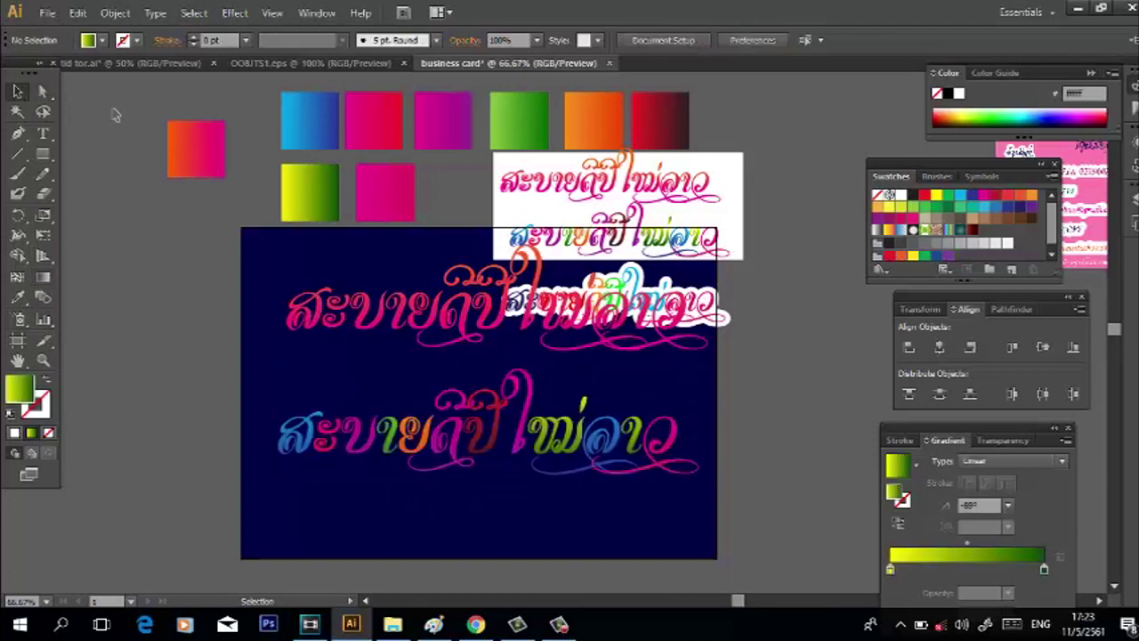
- Move the dark blue greeting text from below the artboard up onto its lower edge, beneath the multicoloured lettering
{"action": "left_click", "coordinate": [520, 447]}
{"action": "scroll", "coordinate": [613, 478], "scroll_direction": "up", "scroll_amount": 1}
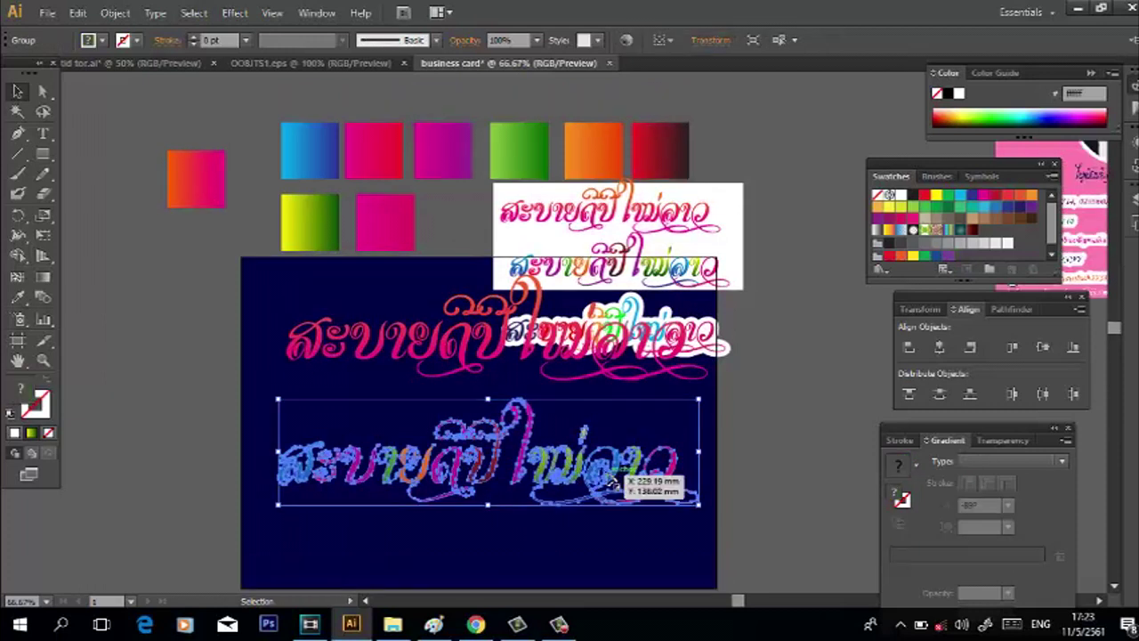
{"action": "scroll", "coordinate": [613, 479], "scroll_direction": "down", "scroll_amount": 4}
{"action": "scroll", "coordinate": [612, 479], "scroll_direction": "up", "scroll_amount": 1}
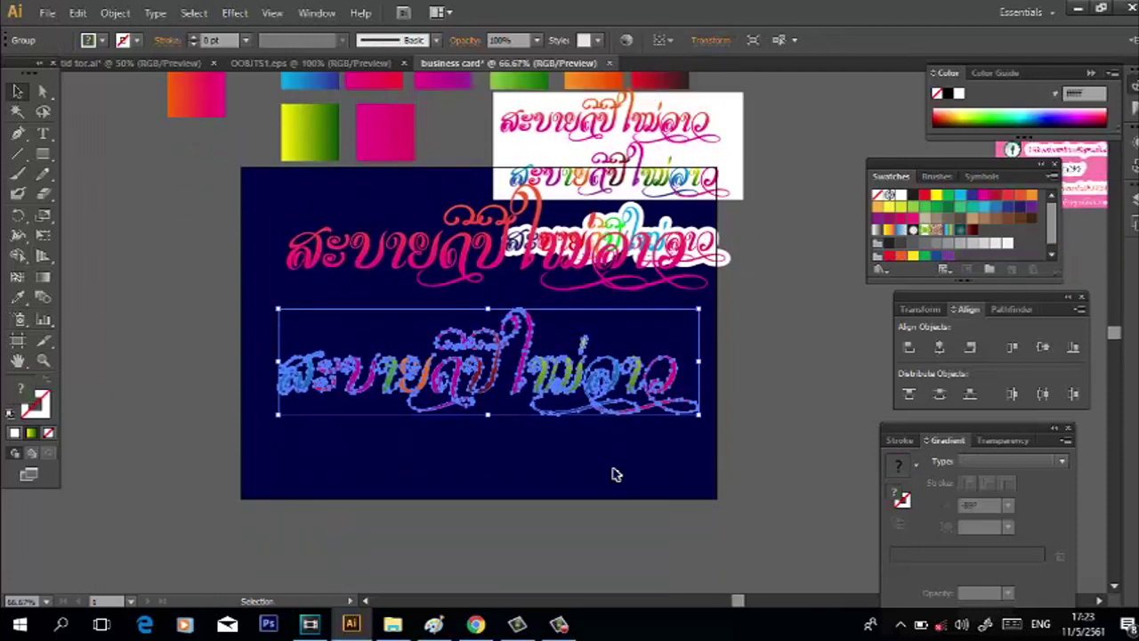
{"action": "scroll", "coordinate": [612, 474], "scroll_direction": "down", "scroll_amount": 7}
{"action": "left_click_drag", "start_coordinate": [601, 500], "coordinate": [622, 271]}
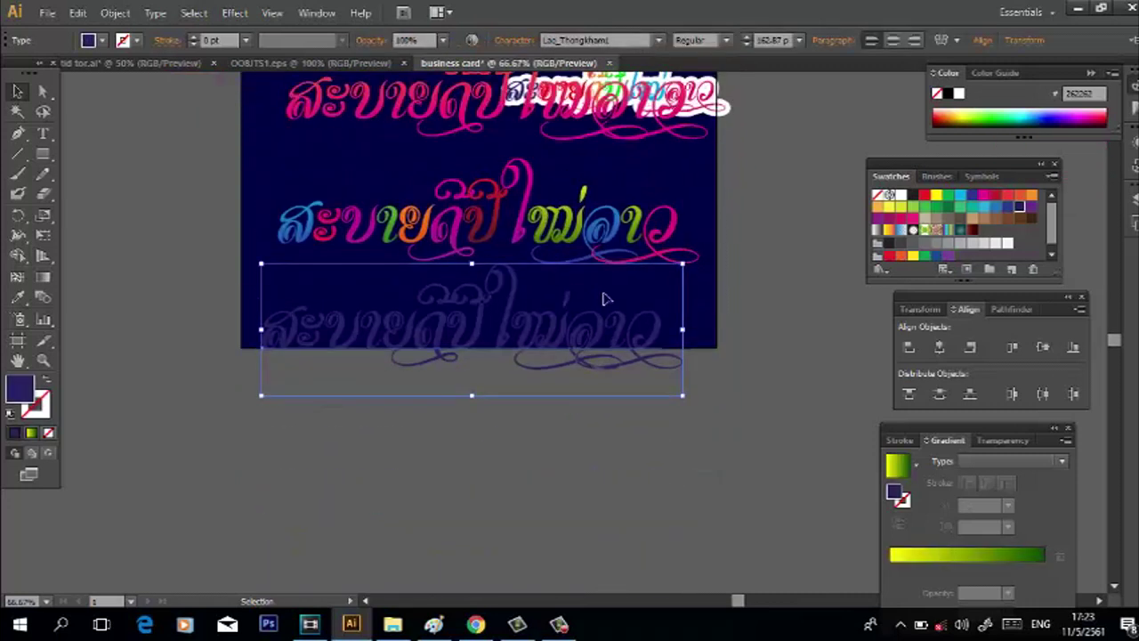
- Bring the dark blue greeting text to the front of the stacking order
{"action": "scroll", "coordinate": [605, 297], "scroll_direction": "up", "scroll_amount": 3}
{"action": "right_click", "coordinate": [586, 439]}
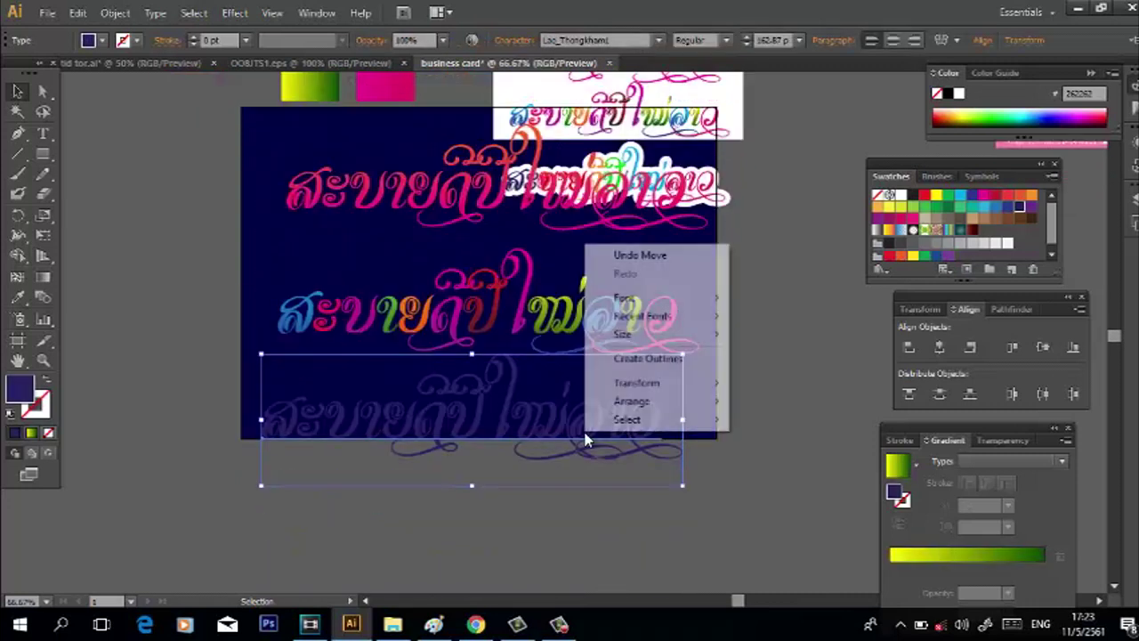
{"action": "mouse_move", "coordinate": [631, 400]}
{"action": "left_click", "coordinate": [758, 402]}
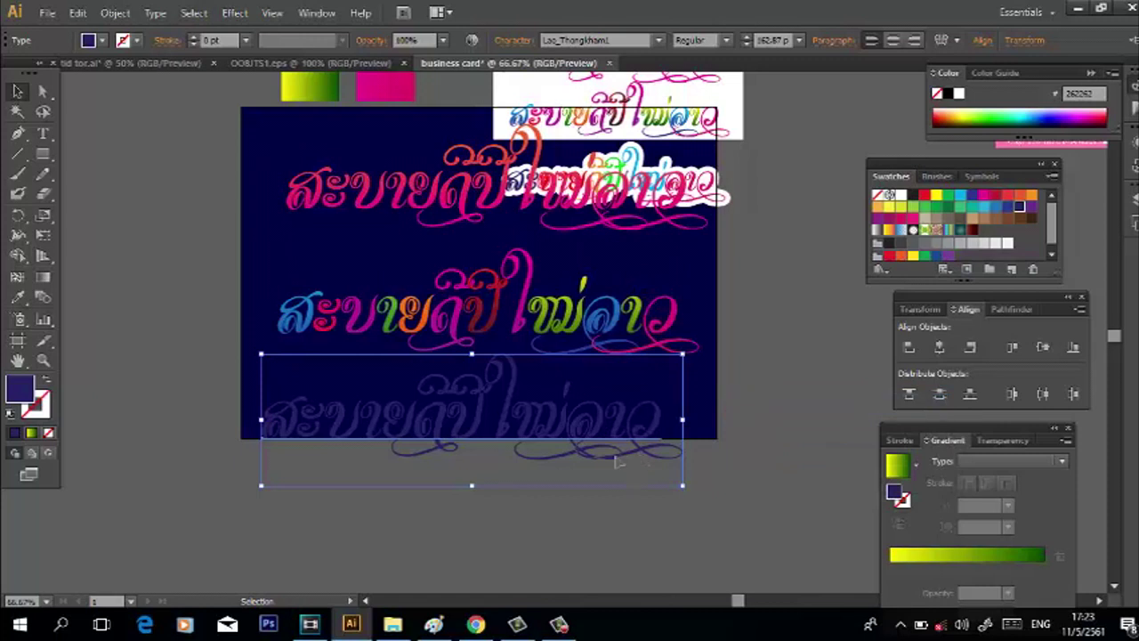
- Nudge the dark blue greeting text slightly right and down, clear of the multicoloured lettering above it
{"action": "key", "text": "shift+Up"}
{"action": "key", "text": "shift+Up"}
{"action": "key", "text": "shift+Right"}
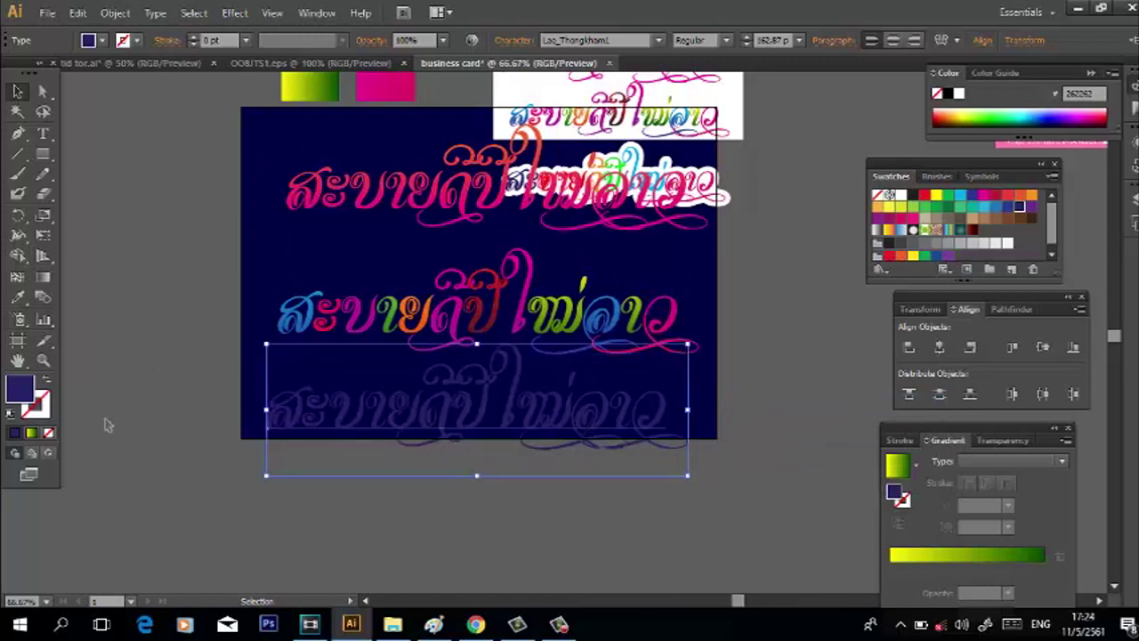
{"action": "left_click", "coordinate": [18, 296]}
{"action": "key", "text": "shift+Down"}
{"action": "key", "text": "shift+Down"}
{"action": "key", "text": "shift+Down"}
{"action": "key", "text": "shift+Down"}
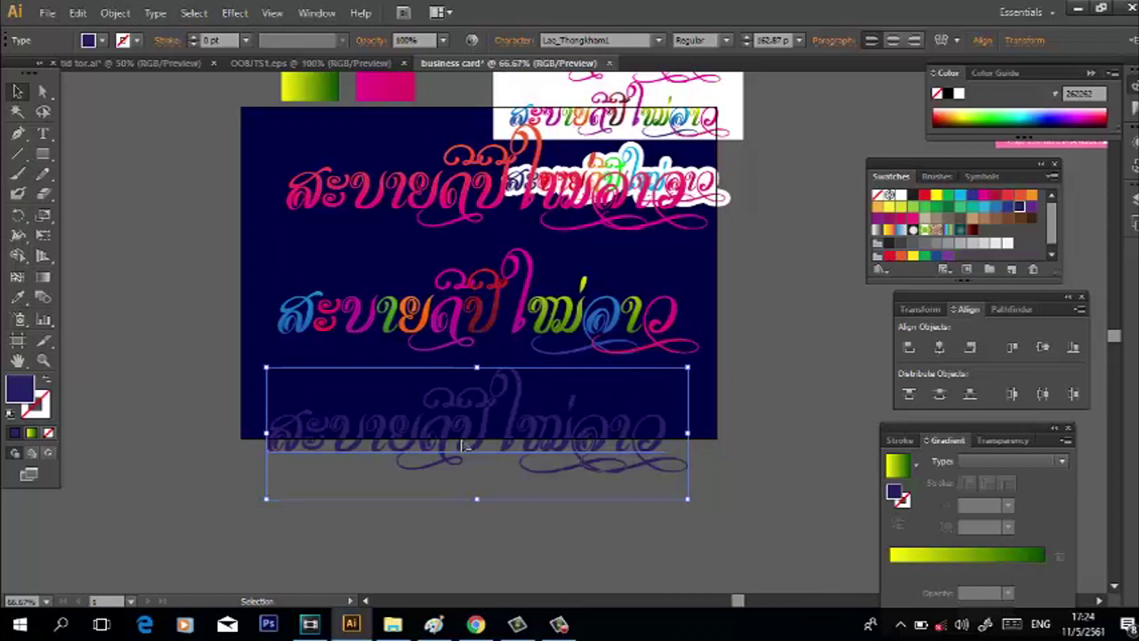
- Nudge the bottom greeting text slightly up and fill it with the artboard's navy colour using the Eyedropper
{"action": "left_click_drag", "start_coordinate": [461, 438], "coordinate": [462, 433]}
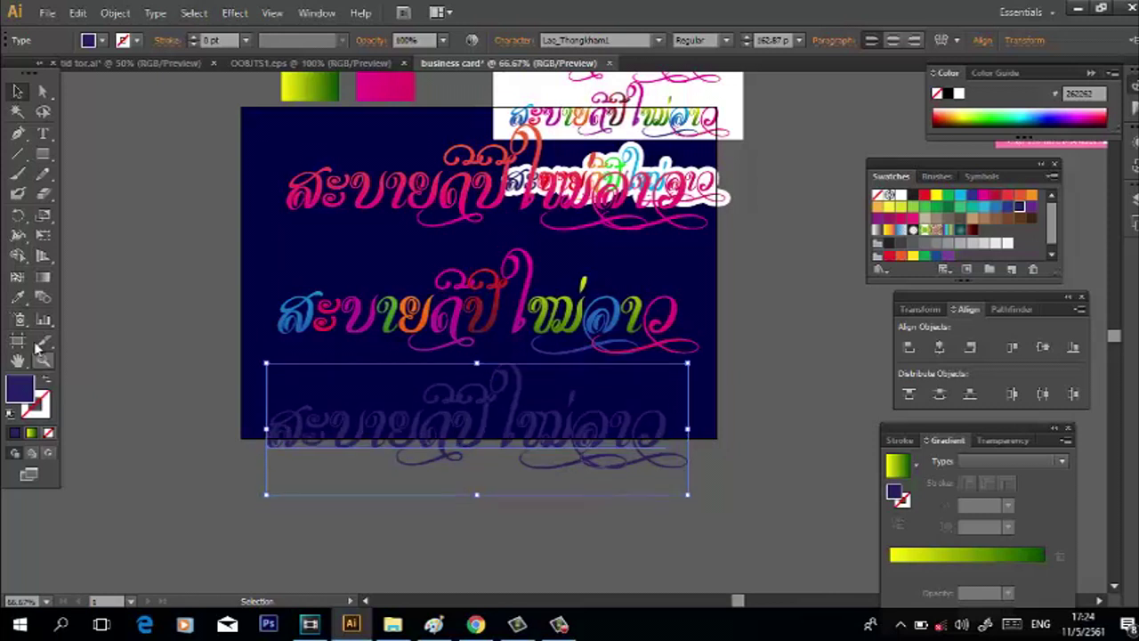
{"action": "left_click", "coordinate": [18, 299]}
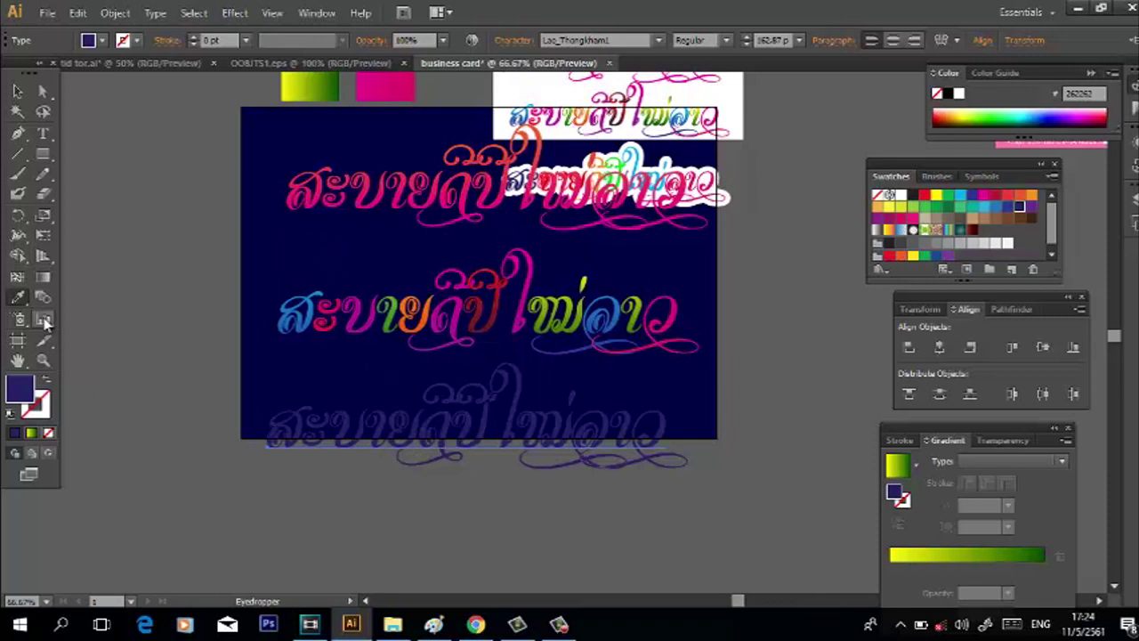
{"action": "left_click", "coordinate": [300, 246]}
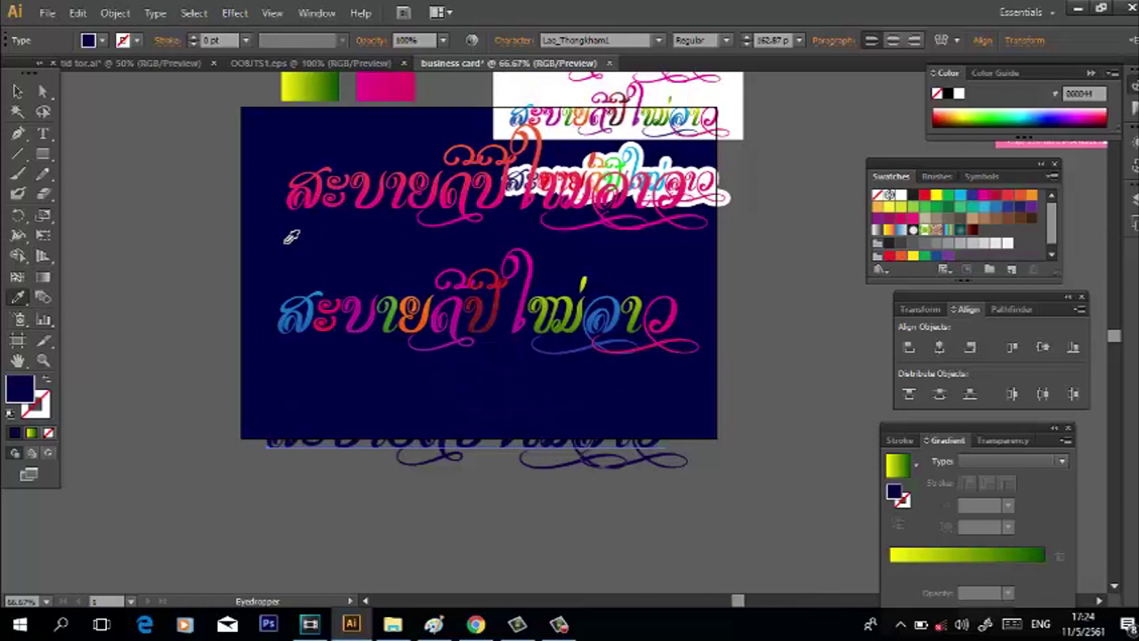
- Move the navy greeting text up to the artboard's lower edge and convert it to outlines
{"action": "left_click", "coordinate": [21, 92]}
{"action": "mouse_move", "coordinate": [503, 449]}
{"action": "left_mouse_down"}
{"action": "mouse_move", "coordinate": [505, 413]}
{"action": "mouse_move", "coordinate": [503, 428]}
{"action": "left_mouse_up"}
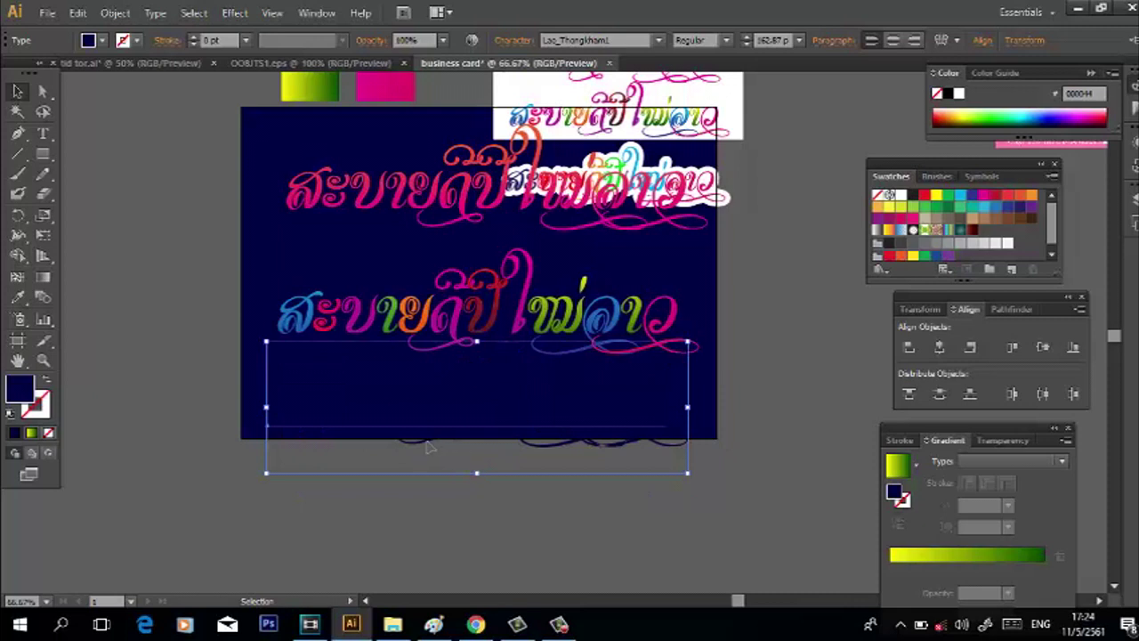
{"action": "left_click_drag", "start_coordinate": [427, 447], "coordinate": [428, 441]}
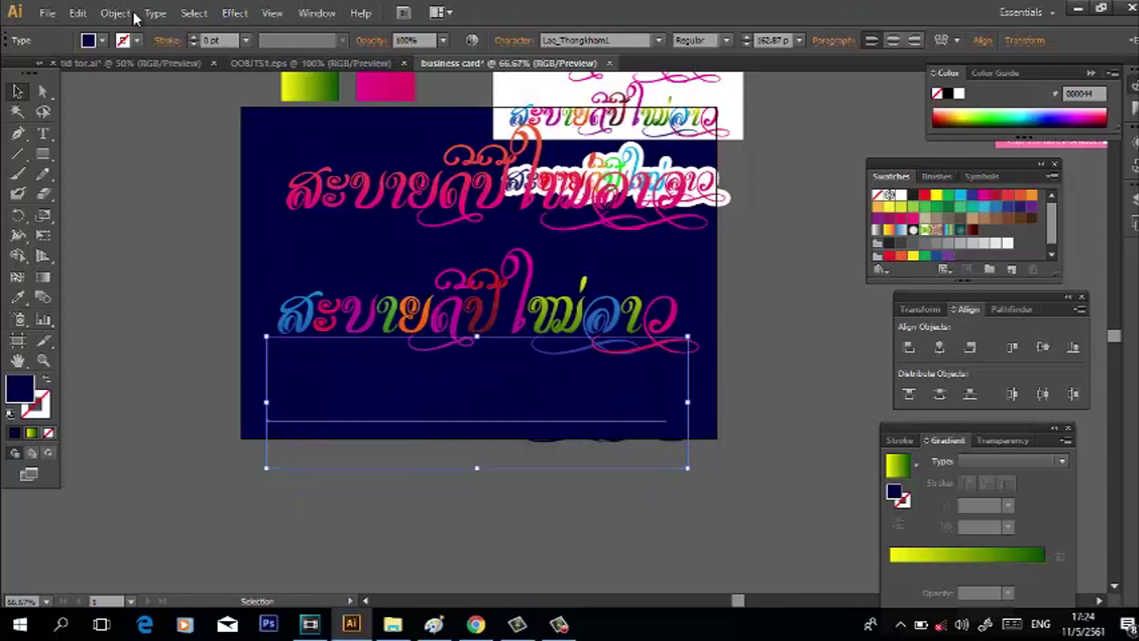
{"action": "left_click", "coordinate": [169, 15]}
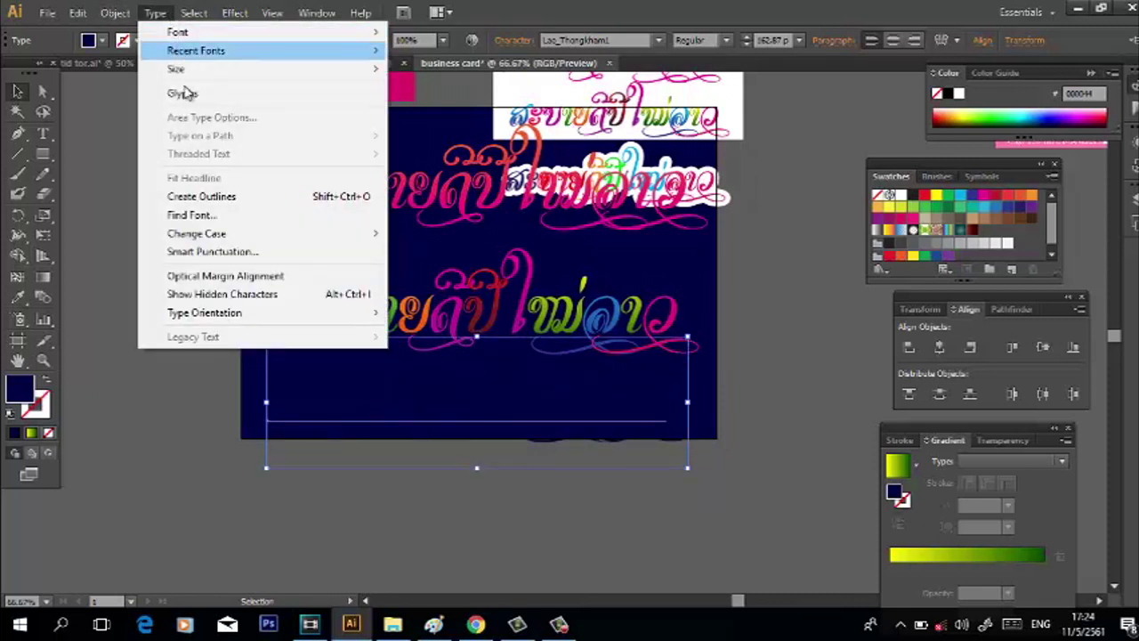
{"action": "left_click", "coordinate": [210, 196]}
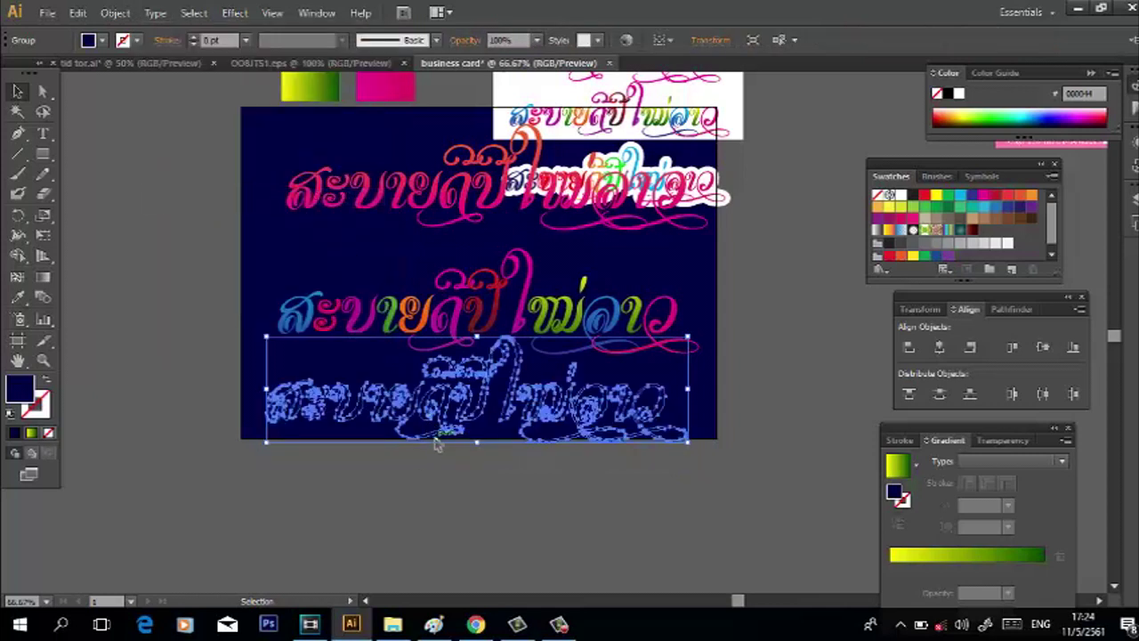
- Start an Offset Path on the outlined bottom lettering with preview on and set the offset to 5 mm
{"action": "left_click", "coordinate": [156, 12]}
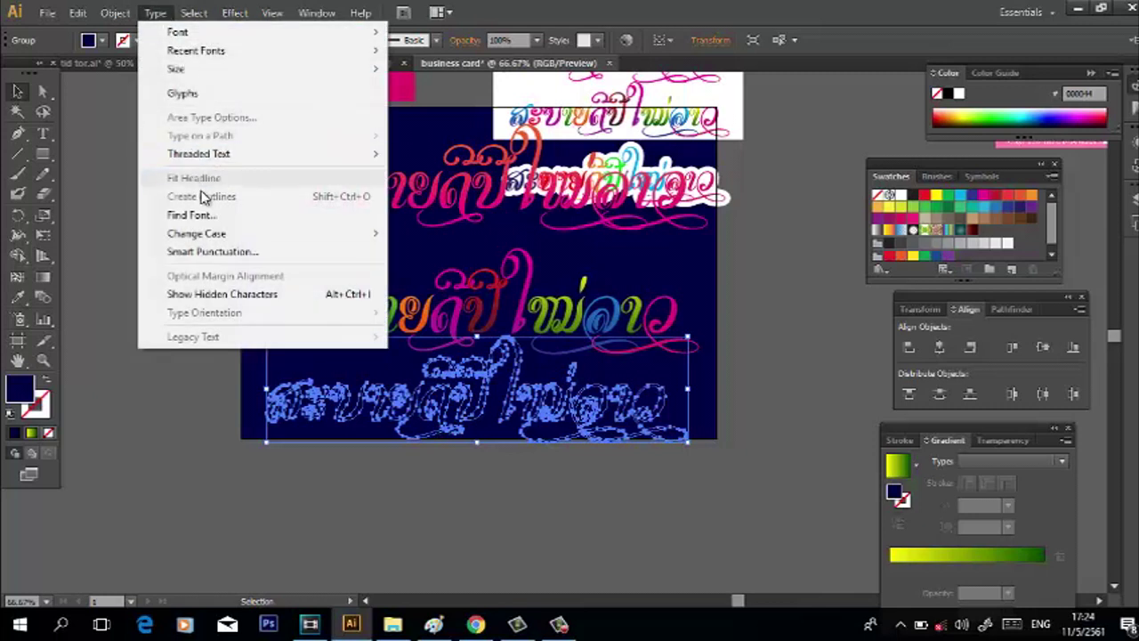
{"action": "mouse_move", "coordinate": [105, 16]}
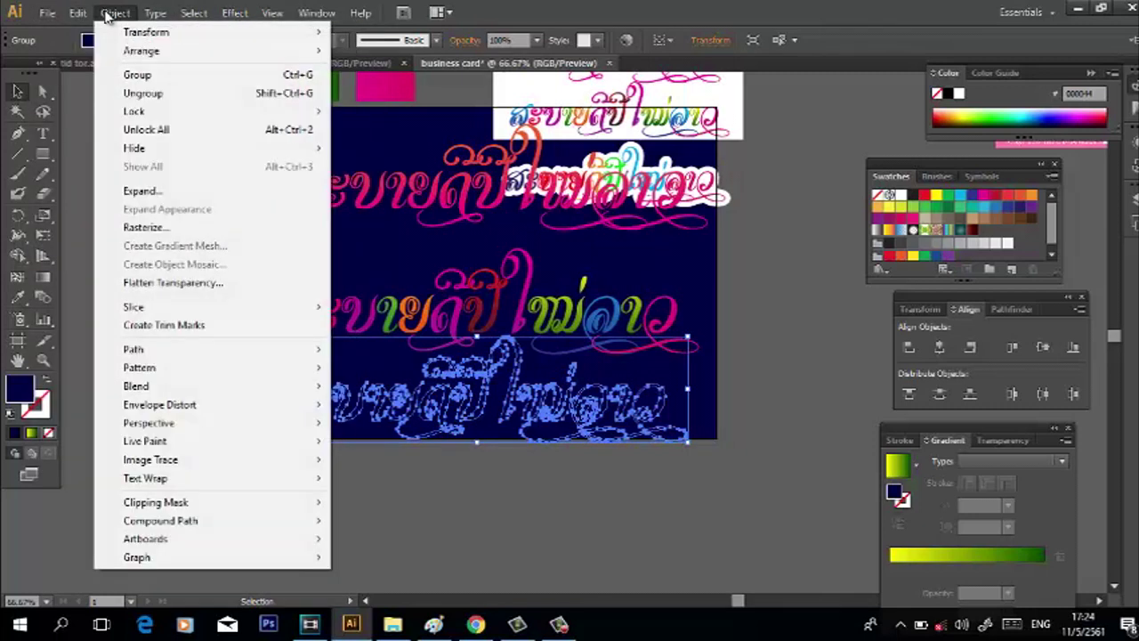
{"action": "mouse_move", "coordinate": [172, 354]}
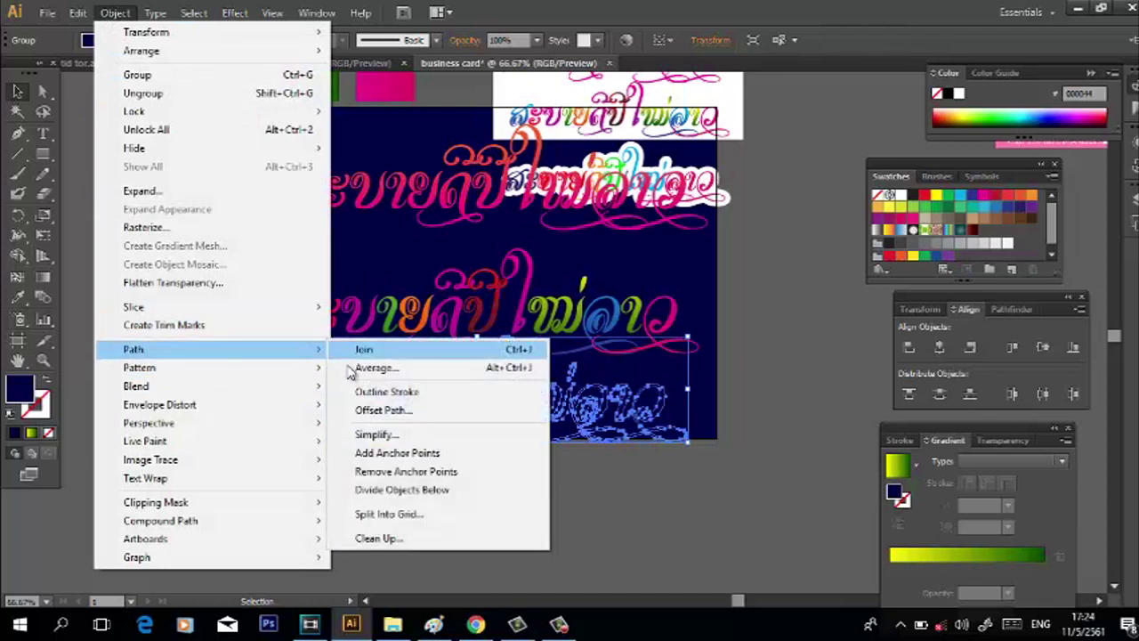
{"action": "left_click", "coordinate": [384, 410]}
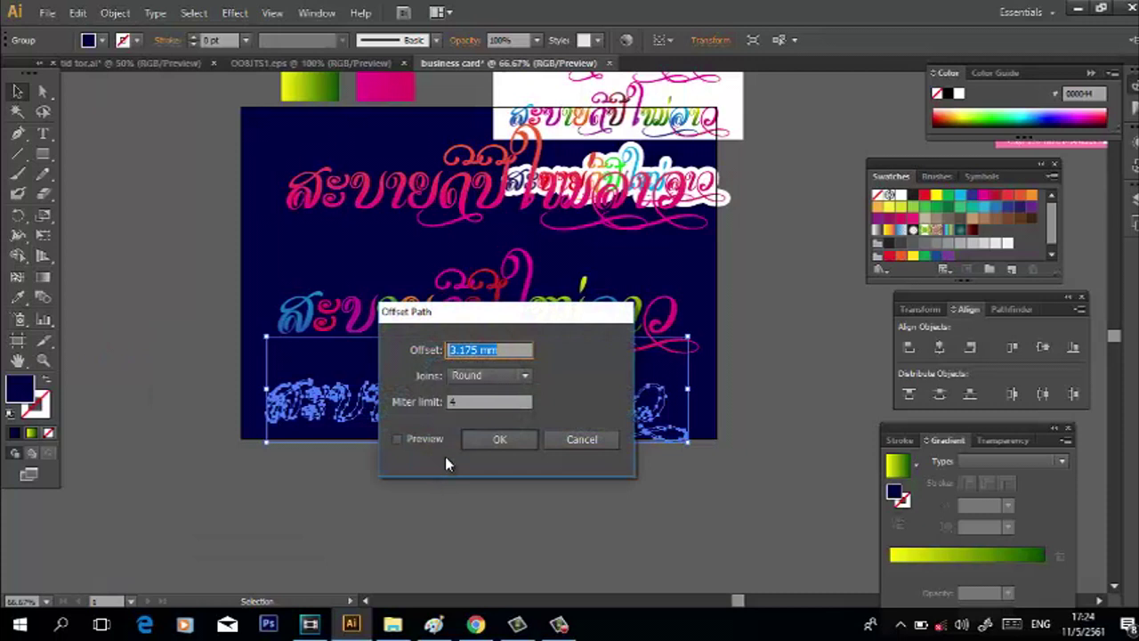
{"action": "left_click", "coordinate": [400, 440]}
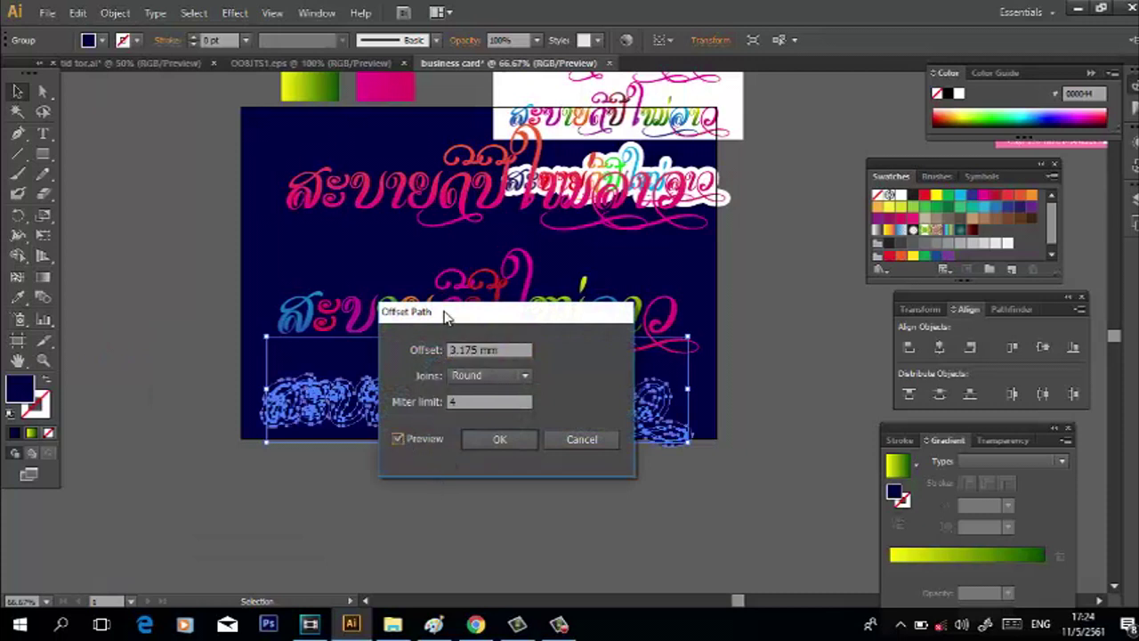
{"action": "left_click_drag", "start_coordinate": [494, 316], "coordinate": [581, 445]}
{"action": "left_click", "coordinate": [572, 478]}
{"action": "double_click", "coordinate": [568, 479]}
{"action": "type", "text": "5"}
{"action": "key", "text": "Tab"}
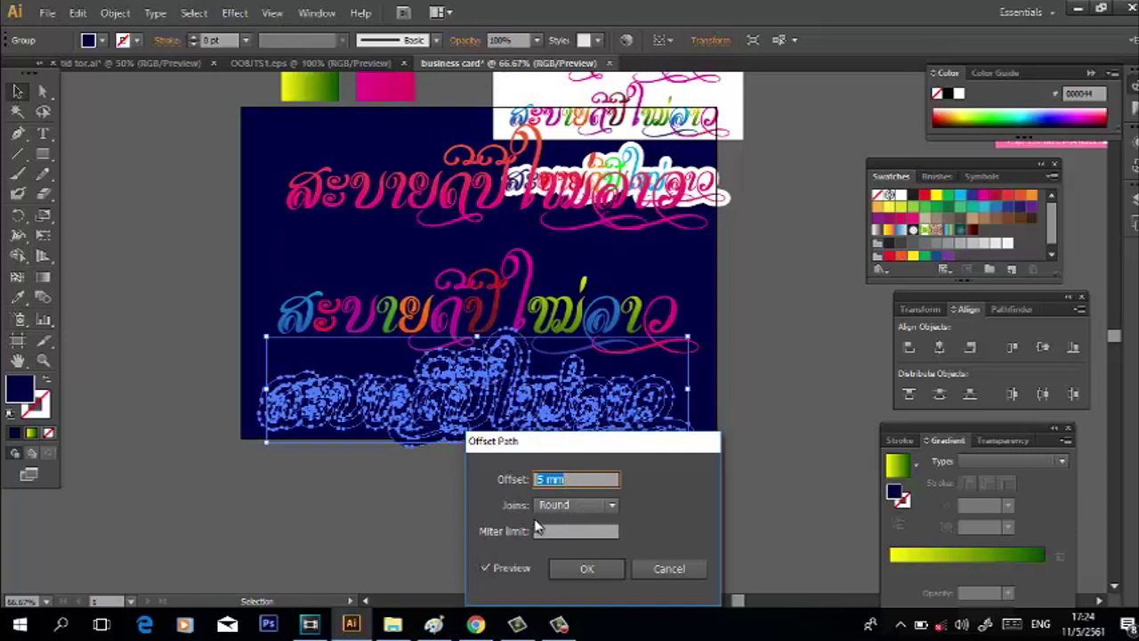
- Compare Miter and Round joins in the preview and apply the path offset with Round joins
{"action": "left_click", "coordinate": [548, 506]}
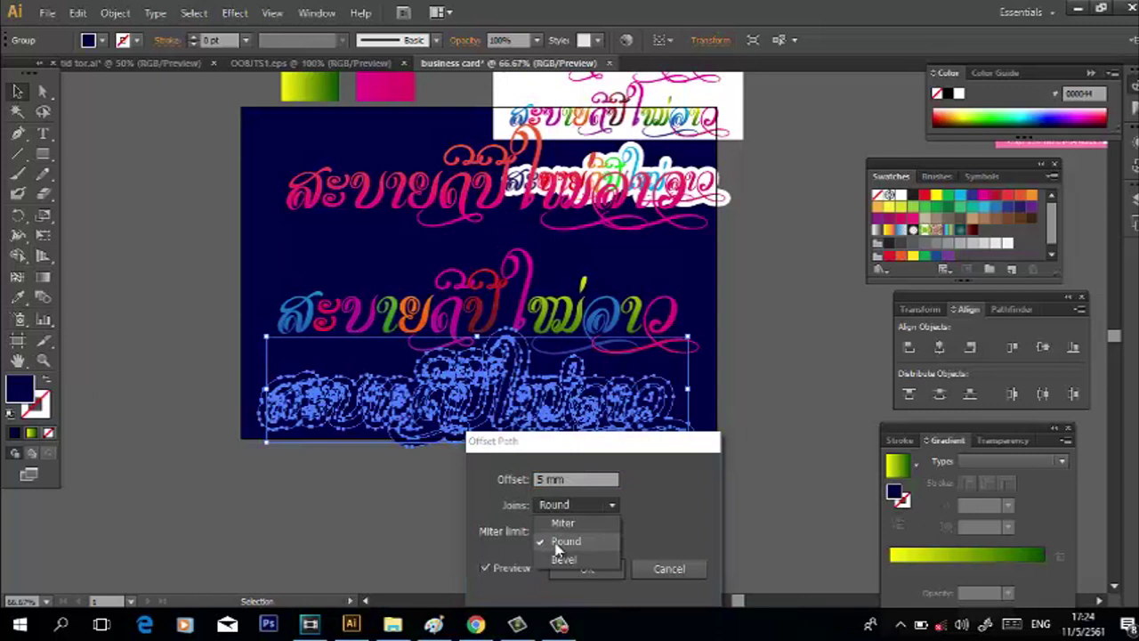
{"action": "left_click", "coordinate": [557, 545]}
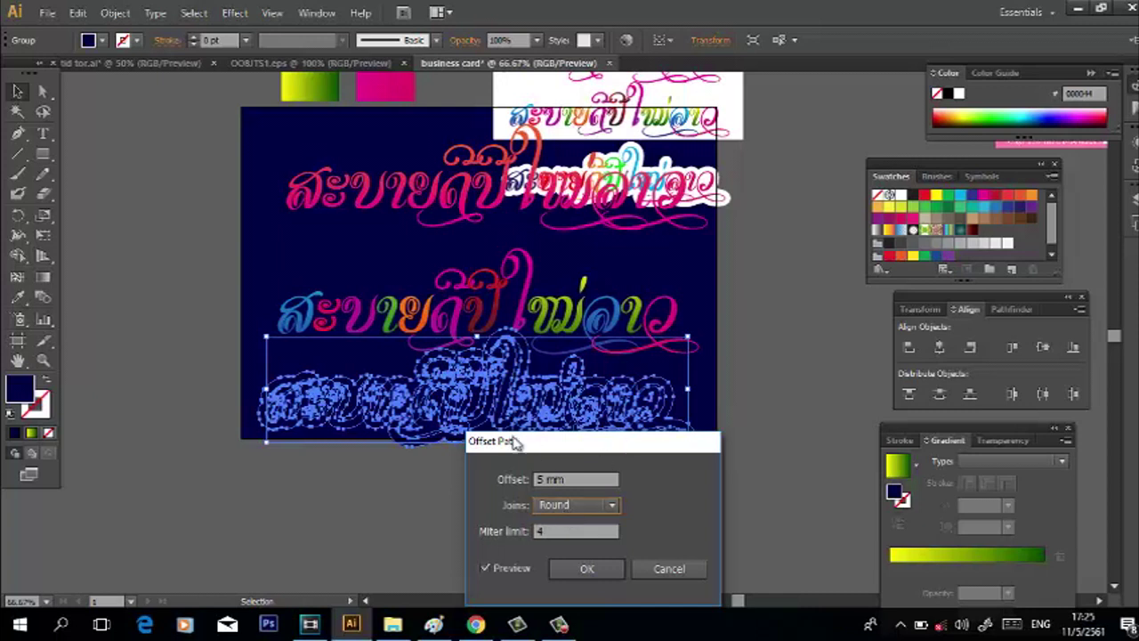
{"action": "left_click", "coordinate": [549, 505]}
{"action": "left_click", "coordinate": [549, 519]}
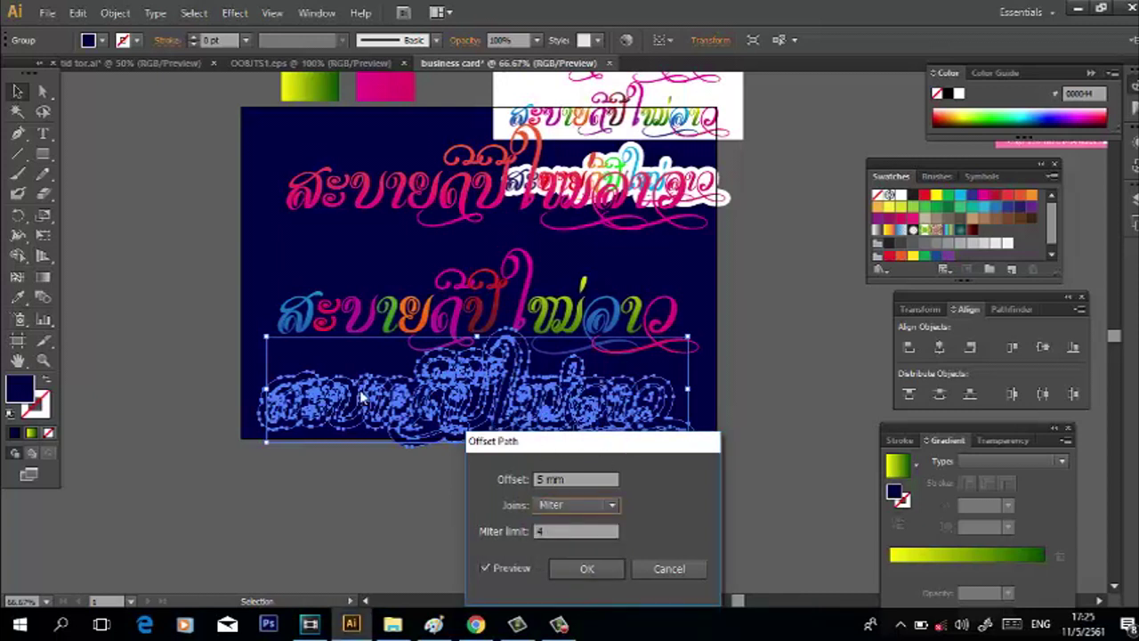
{"action": "left_click", "coordinate": [551, 505]}
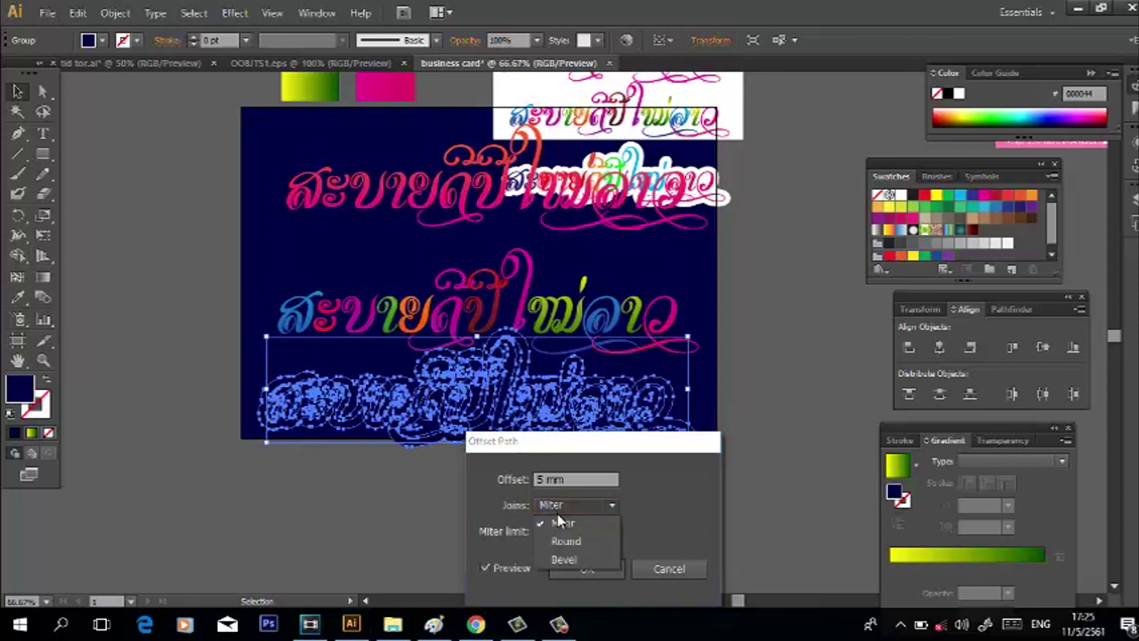
{"action": "left_click", "coordinate": [559, 537]}
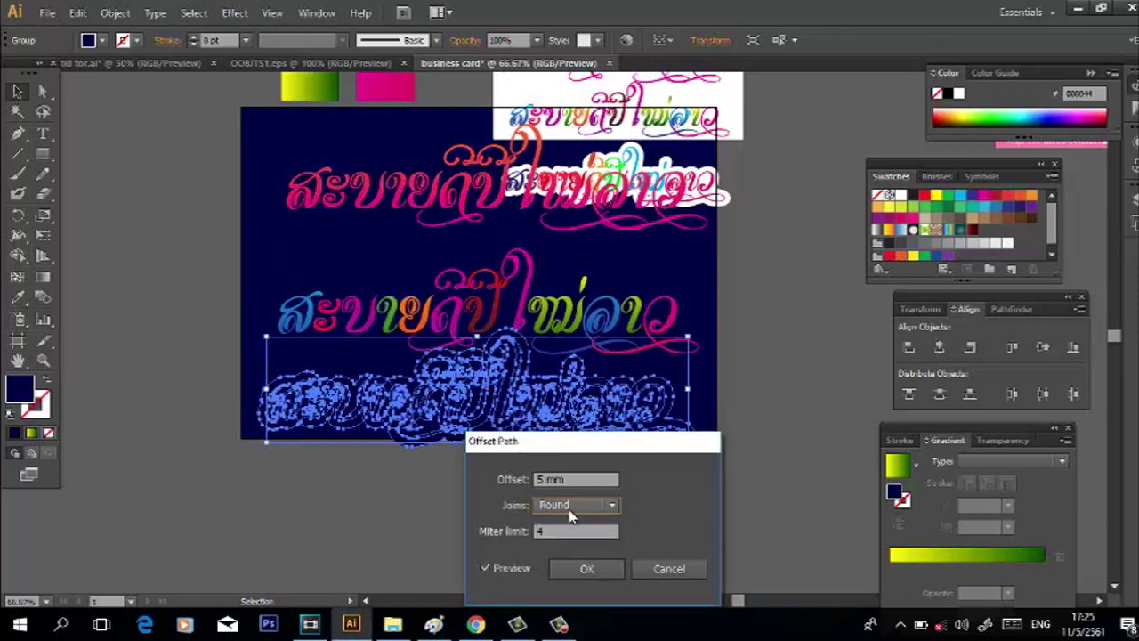
{"action": "left_click", "coordinate": [559, 572]}
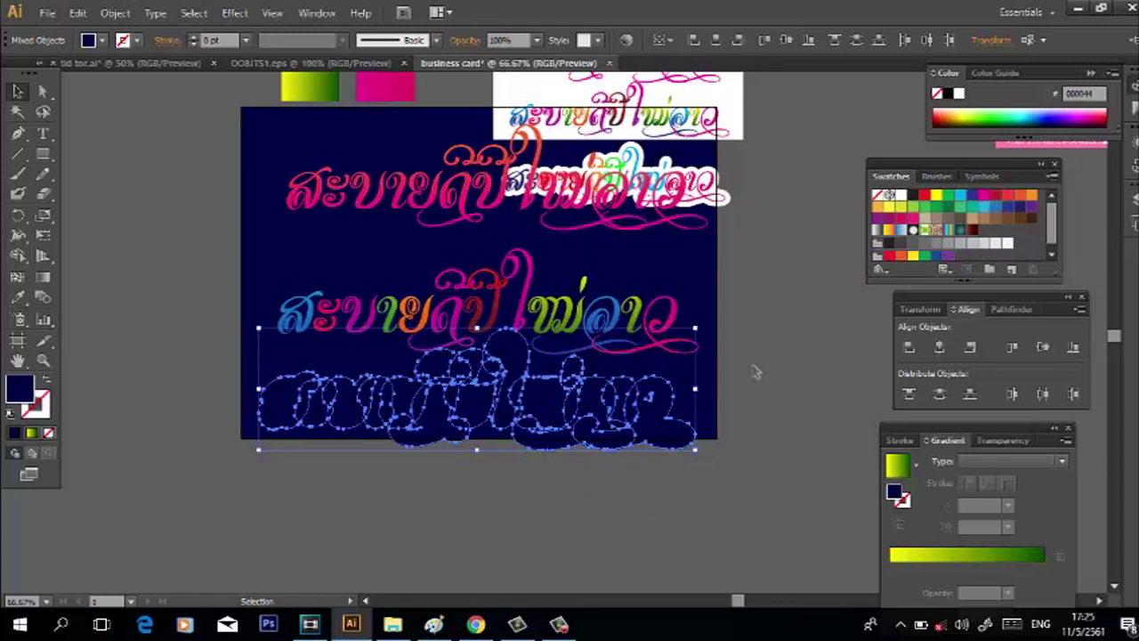
- Fill the offset shapes around the bottom lettering with white and inspect the result up close
{"action": "left_click", "coordinate": [901, 196]}
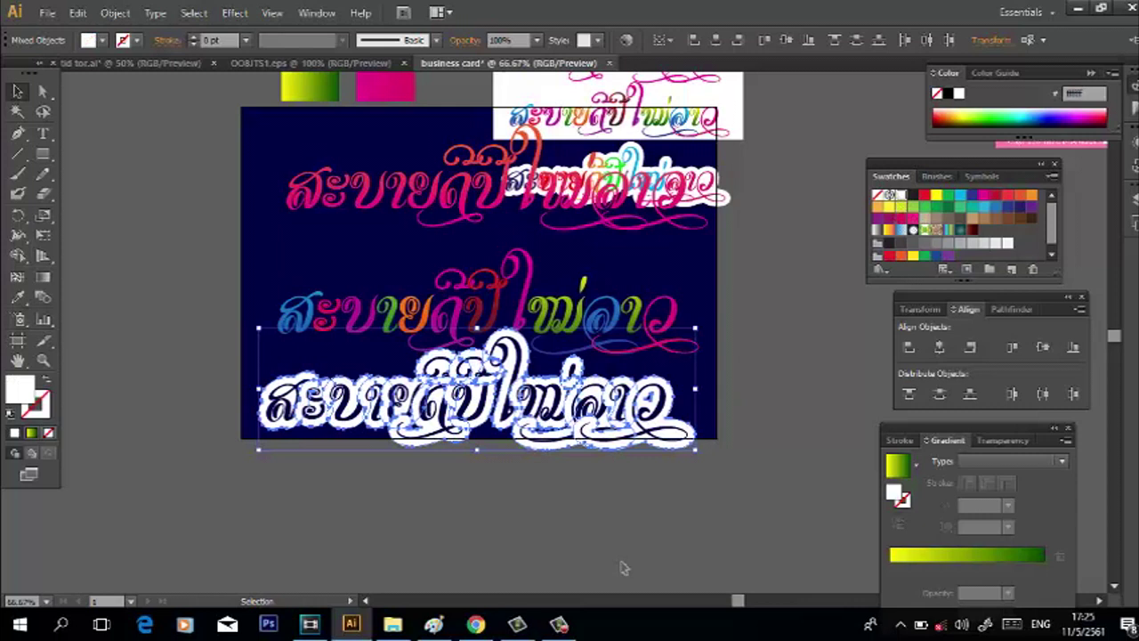
{"action": "key", "text": "ctrl+equal"}
{"action": "key", "text": "ctrl+equal"}
{"action": "key", "text": "ctrl+equal"}
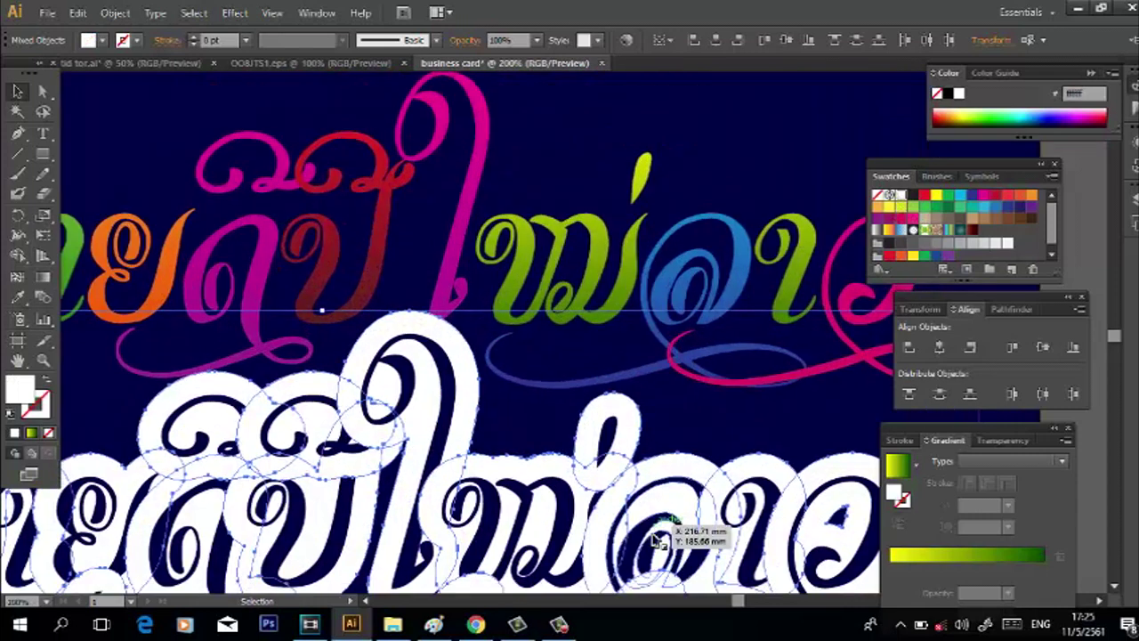
{"action": "key", "text": "ctrl+equal"}
{"action": "scroll", "coordinate": [654, 480], "scroll_direction": "down", "scroll_amount": 1}
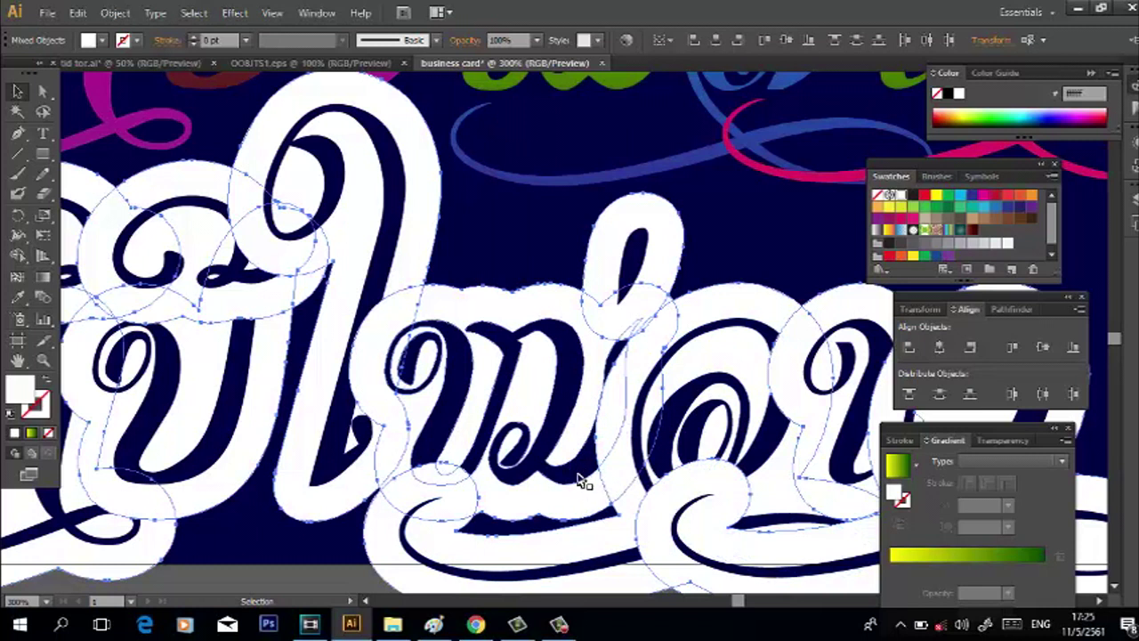
{"action": "key", "text": "ctrl+minus"}
{"action": "key", "text": "ctrl+minus"}
{"action": "key", "text": "ctrl+minus"}
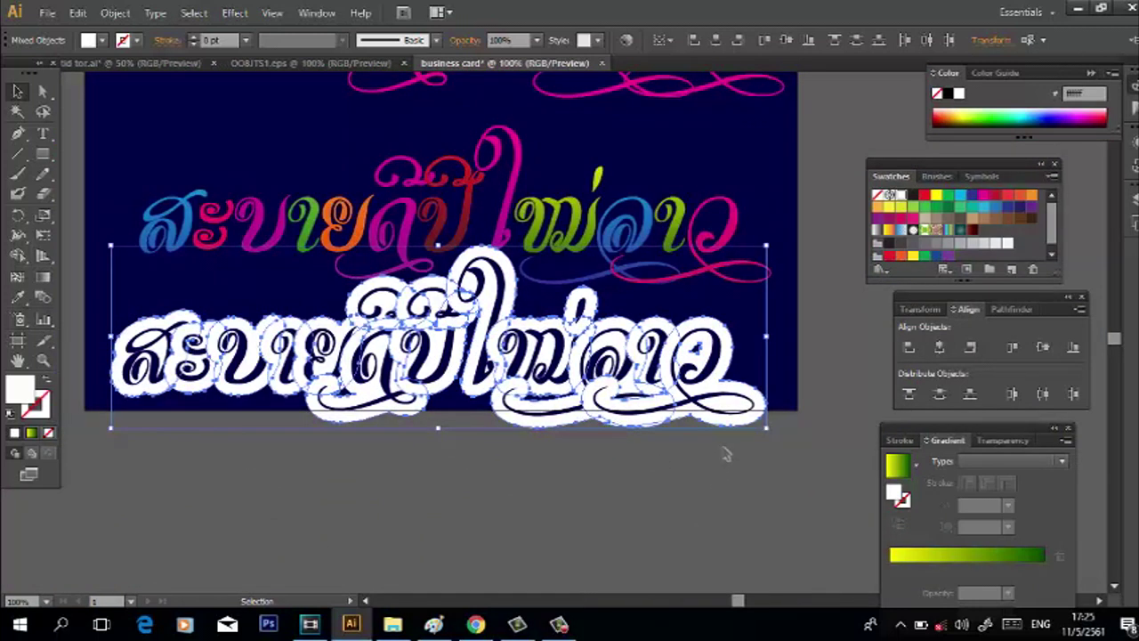
- Send the white offset shapes to the back, behind the navy letters, and deselect them
{"action": "right_click", "coordinate": [731, 418]}
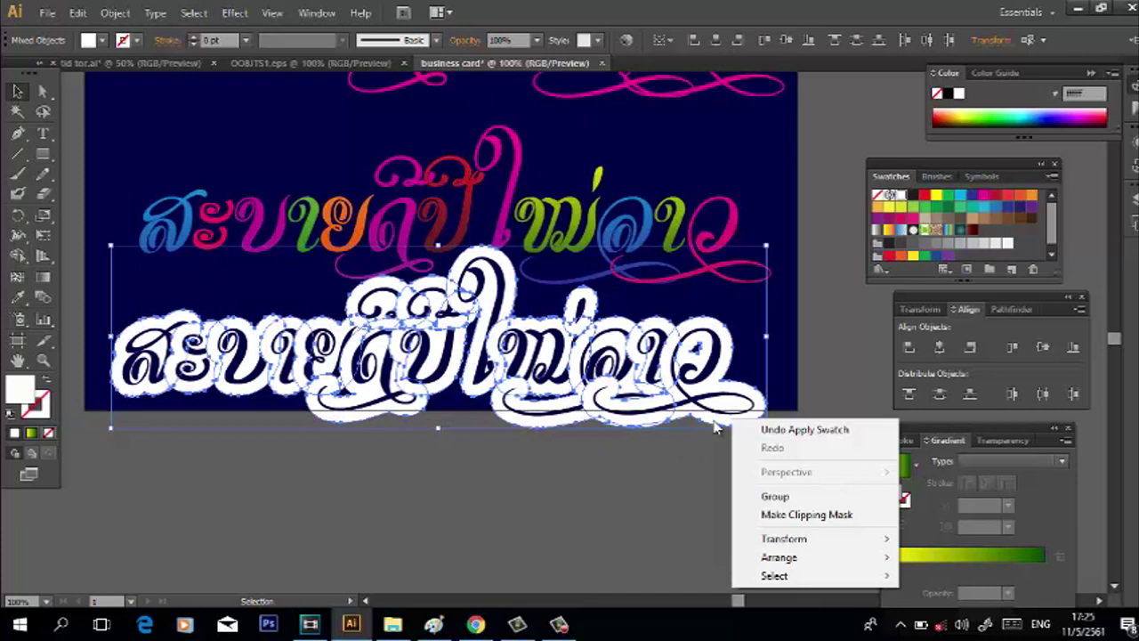
{"action": "mouse_move", "coordinate": [793, 555]}
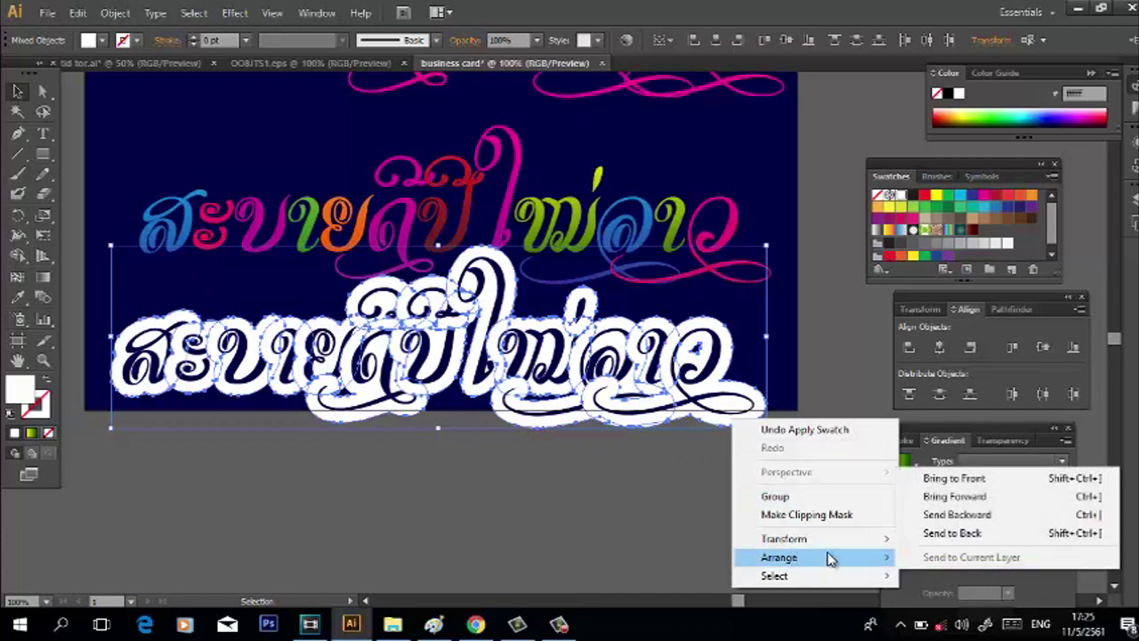
{"action": "left_click", "coordinate": [912, 534]}
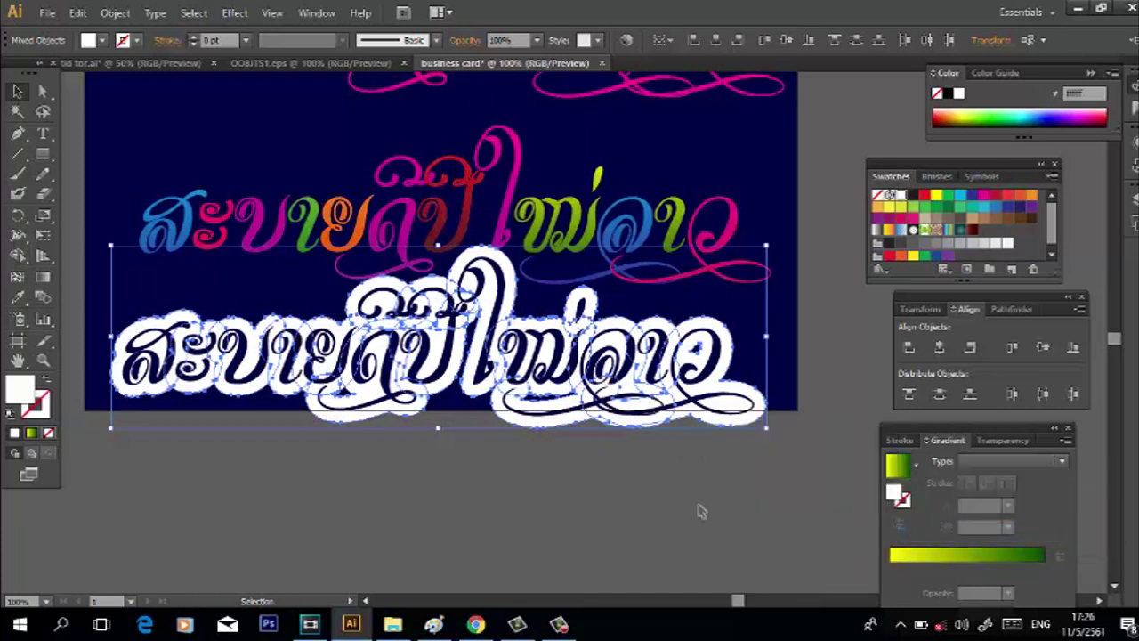
{"action": "left_click", "coordinate": [491, 532]}
{"action": "scroll", "coordinate": [488, 534], "scroll_direction": "up", "scroll_amount": 5}
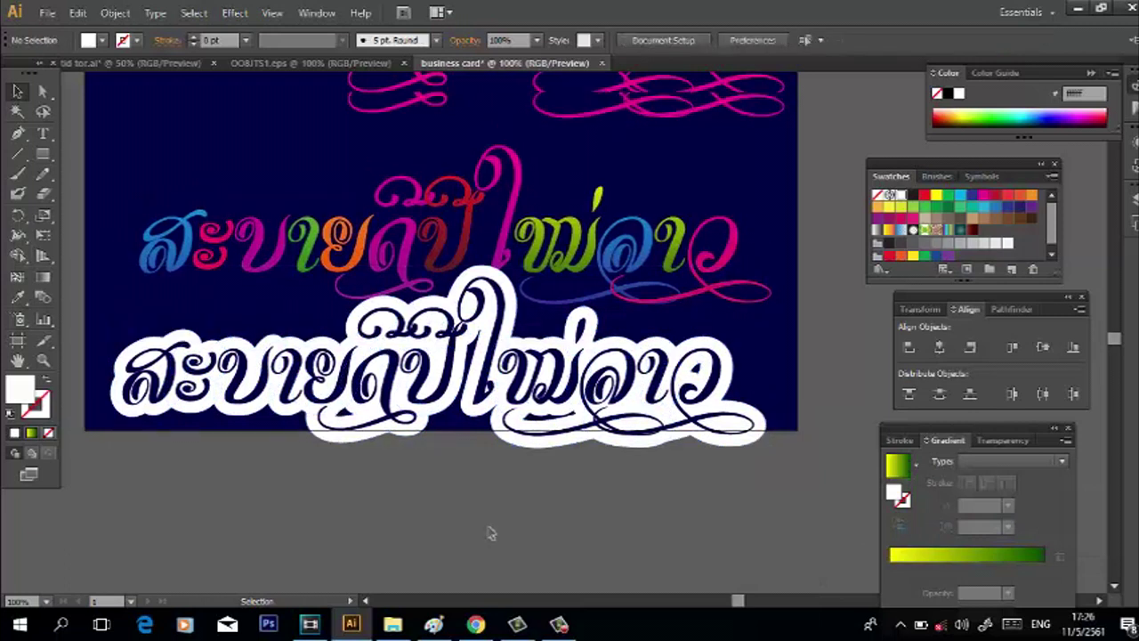
{"action": "key", "text": "ctrl+minus"}
{"action": "key", "text": "ctrl+minus"}
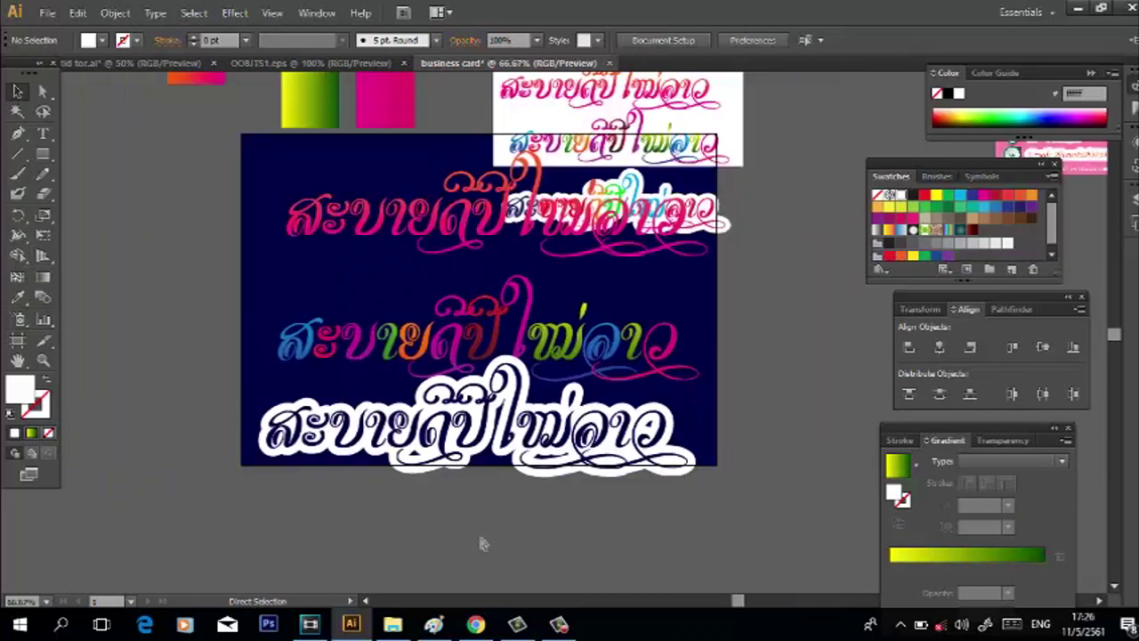
{"action": "left_click", "coordinate": [549, 419]}
{"action": "left_click", "coordinate": [503, 505]}
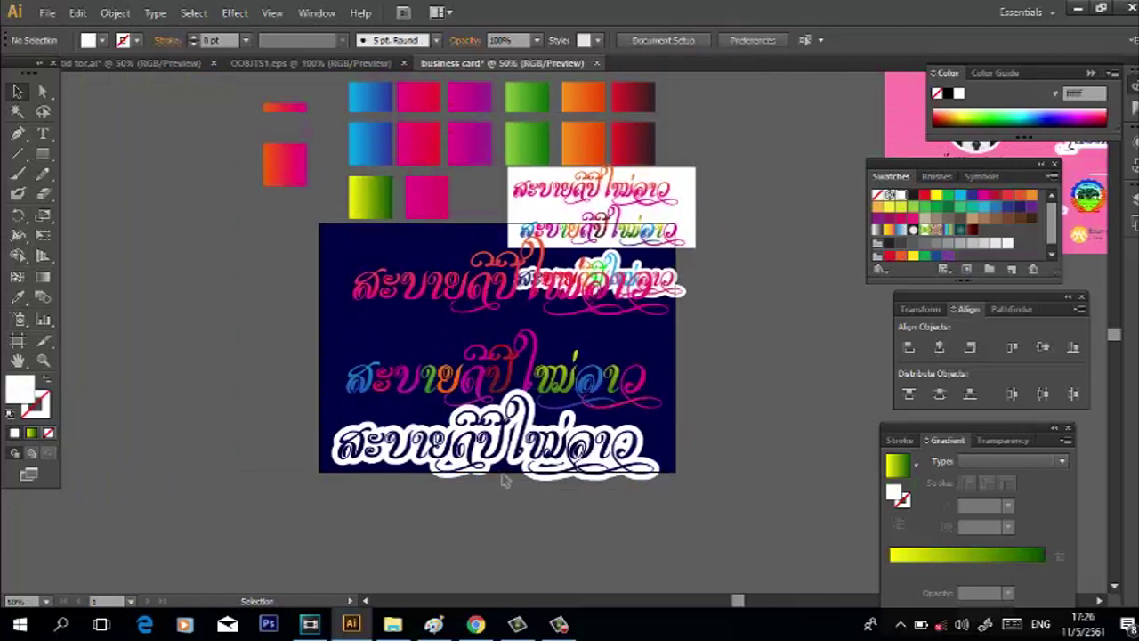
- Paste a copy of the dark blue greeting text and place it in the empty area above the gradient squares
{"action": "scroll", "coordinate": [534, 401], "scroll_direction": "up", "scroll_amount": 10}
{"action": "key", "text": "ctrl+v"}
{"action": "left_click_drag", "start_coordinate": [574, 325], "coordinate": [489, 151]}
{"action": "scroll", "coordinate": [496, 190], "scroll_direction": "up", "scroll_amount": 2}
{"action": "scroll", "coordinate": [489, 197], "scroll_direction": "up", "scroll_amount": 5}
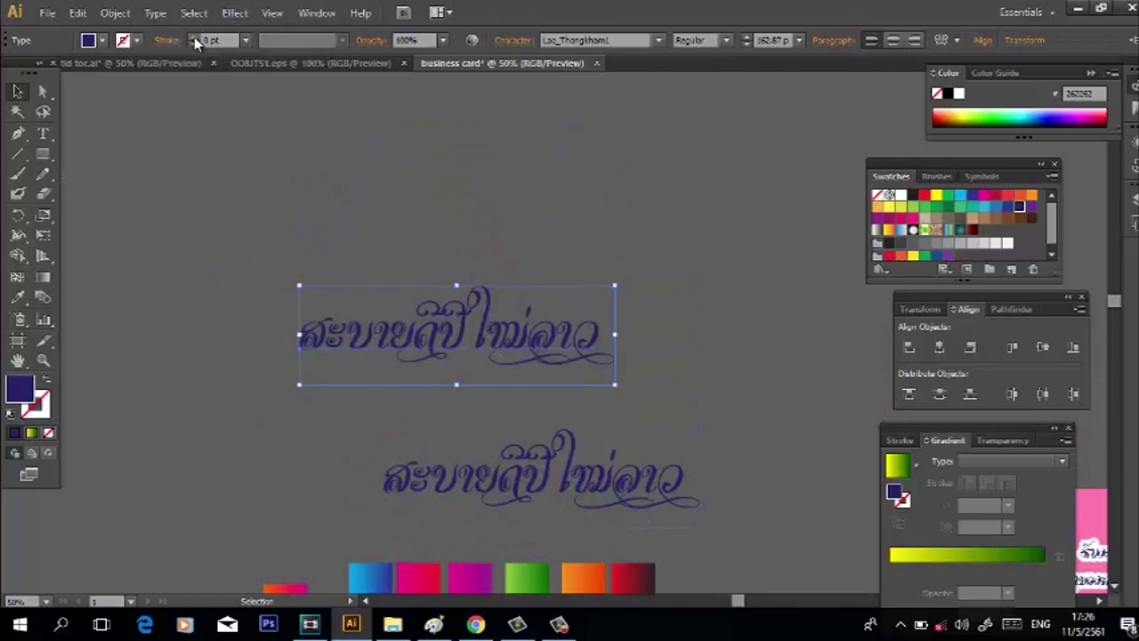
- Try a 2 pt light blue stroke on the pasted greeting text, and delete that copy
{"action": "left_click", "coordinate": [194, 36]}
{"action": "left_click", "coordinate": [194, 37]}
{"action": "left_click", "coordinate": [194, 37]}
{"action": "left_click", "coordinate": [194, 37]}
{"action": "left_click", "coordinate": [194, 44]}
{"action": "left_click", "coordinate": [194, 45]}
{"action": "left_click", "coordinate": [194, 45]}
{"action": "left_click", "coordinate": [194, 45]}
{"action": "left_click", "coordinate": [194, 45]}
{"action": "left_click", "coordinate": [259, 186]}
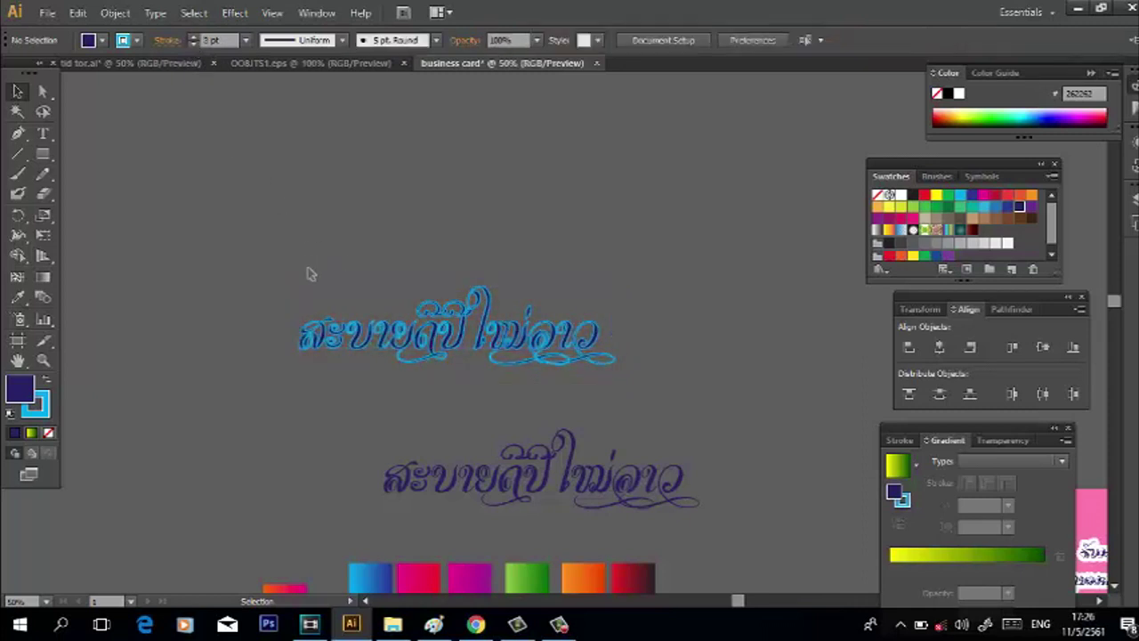
{"action": "left_click", "coordinate": [391, 354]}
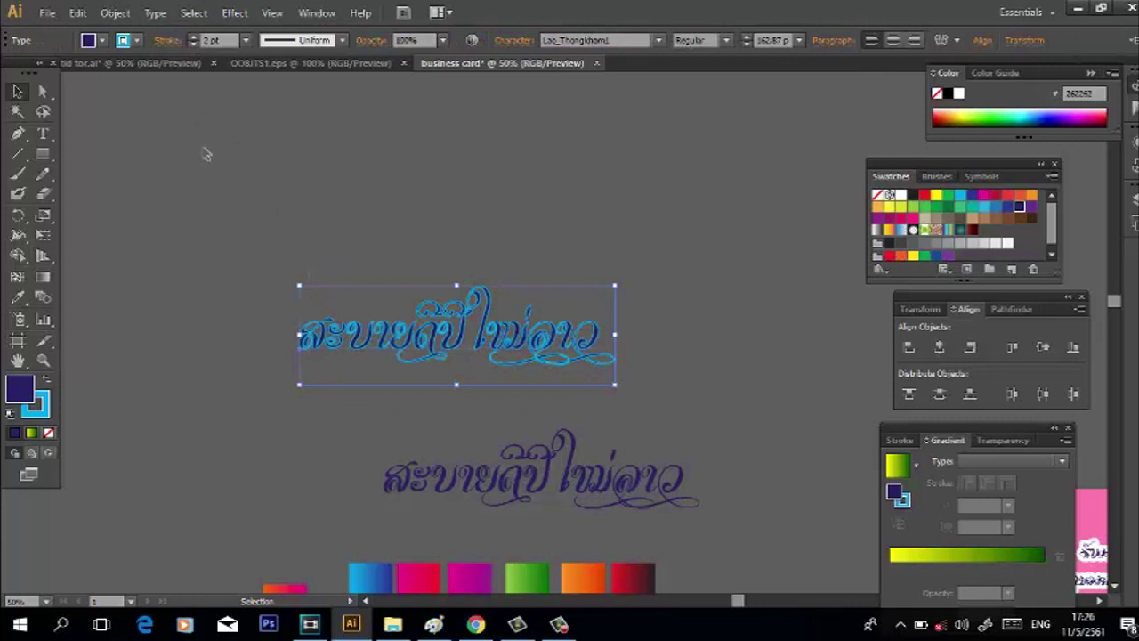
{"action": "key", "text": "Delete"}
- Nudge the multicoloured lettering slightly up, away from the white-outlined lettering below it
{"action": "scroll", "coordinate": [463, 302], "scroll_direction": "down", "scroll_amount": 10}
{"action": "left_click", "coordinate": [492, 347]}
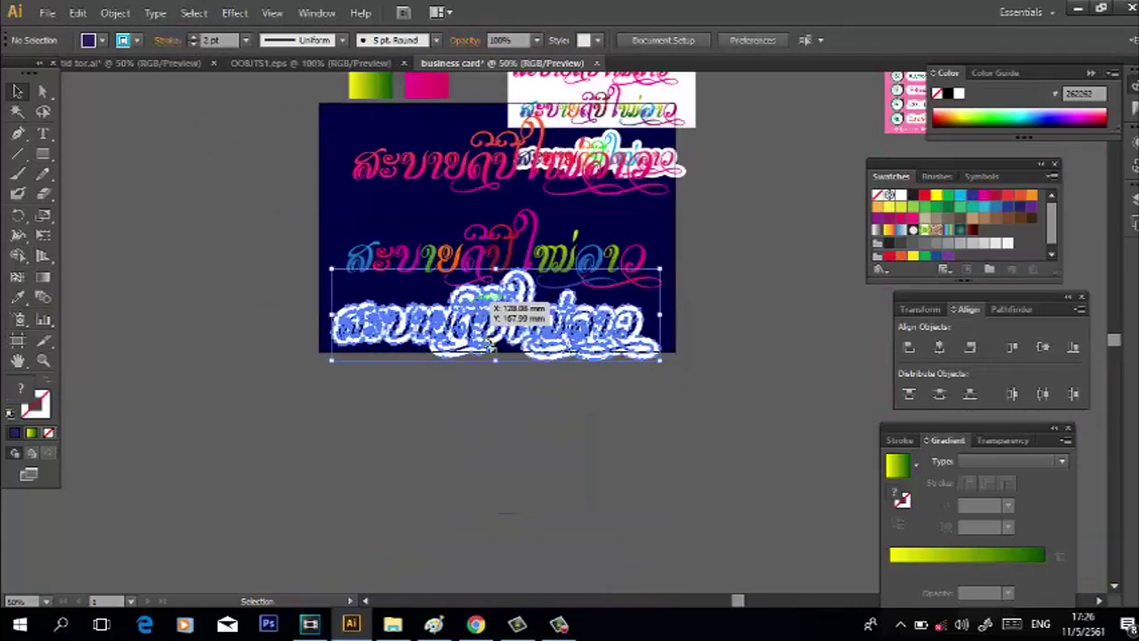
{"action": "left_click", "coordinate": [466, 410]}
{"action": "left_click", "coordinate": [443, 264]}
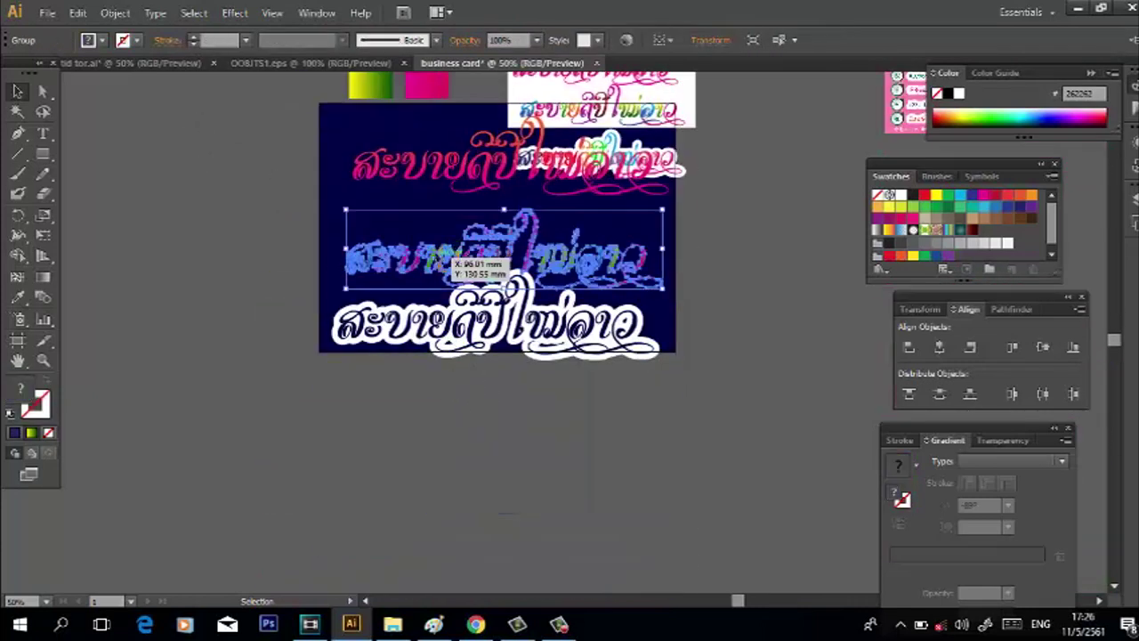
{"action": "left_click", "coordinate": [490, 322]}
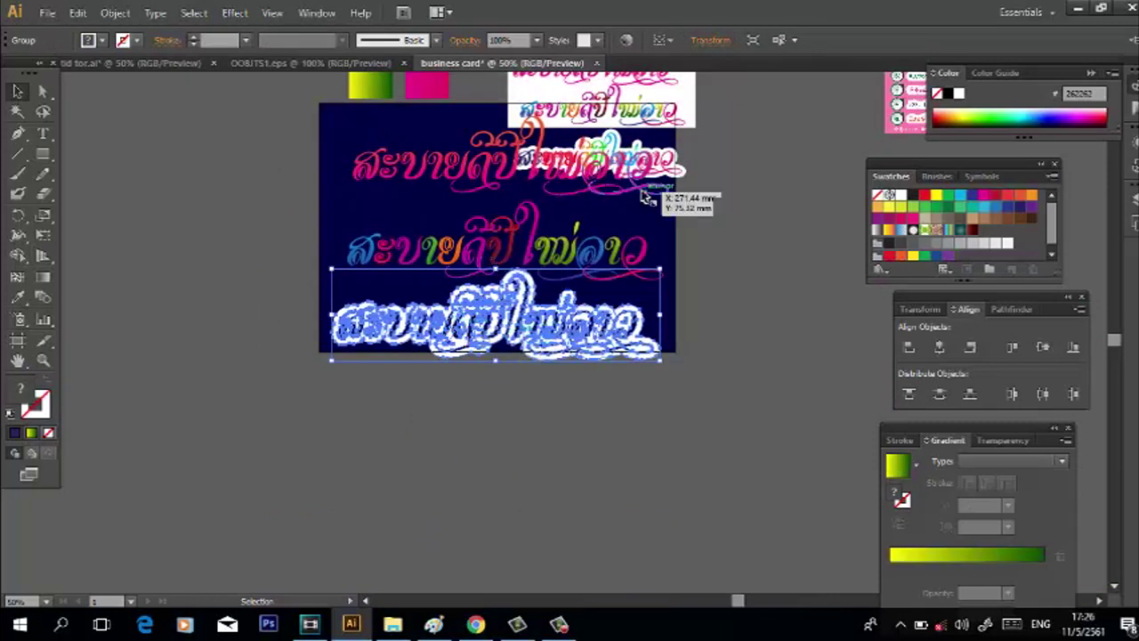
- Move the small reference lettering samples off the artboard to the empty area on its right
{"action": "scroll", "coordinate": [645, 197], "scroll_direction": "up", "scroll_amount": 1}
{"action": "left_click", "coordinate": [634, 143]}
{"action": "left_click_drag", "start_coordinate": [633, 142], "coordinate": [778, 124]}
{"action": "left_click", "coordinate": [623, 322]}
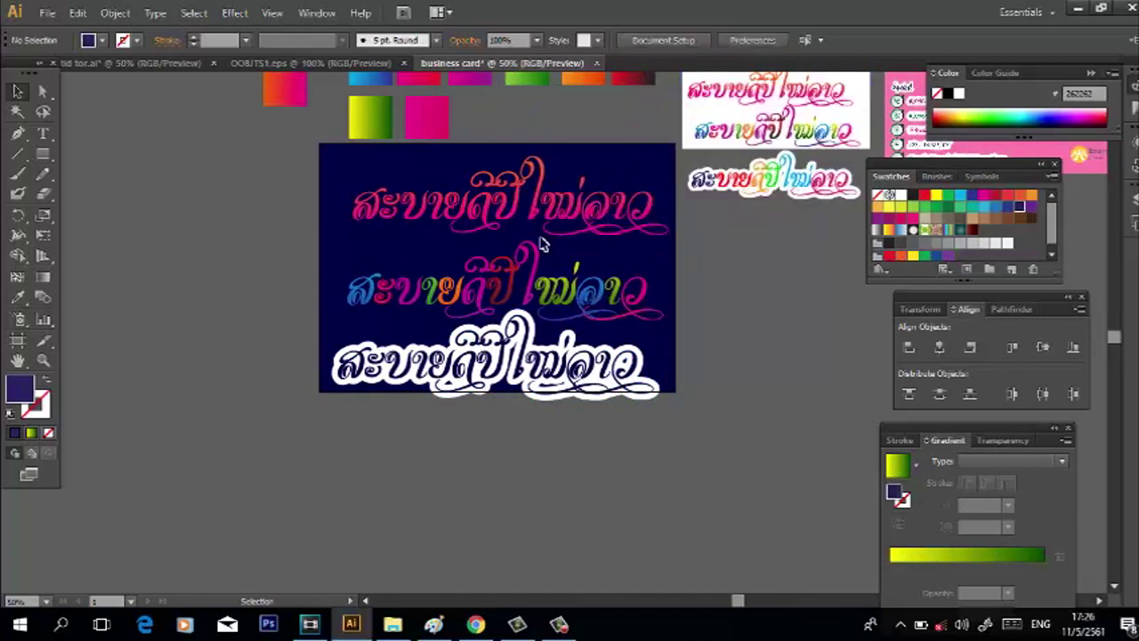
- Shift all three lettering versions up so they stack closely and fit inside the navy artboard
{"action": "left_click", "coordinate": [534, 218]}
{"action": "left_click_drag", "start_coordinate": [492, 211], "coordinate": [499, 212]}
{"action": "left_click_drag", "start_coordinate": [500, 301], "coordinate": [501, 299]}
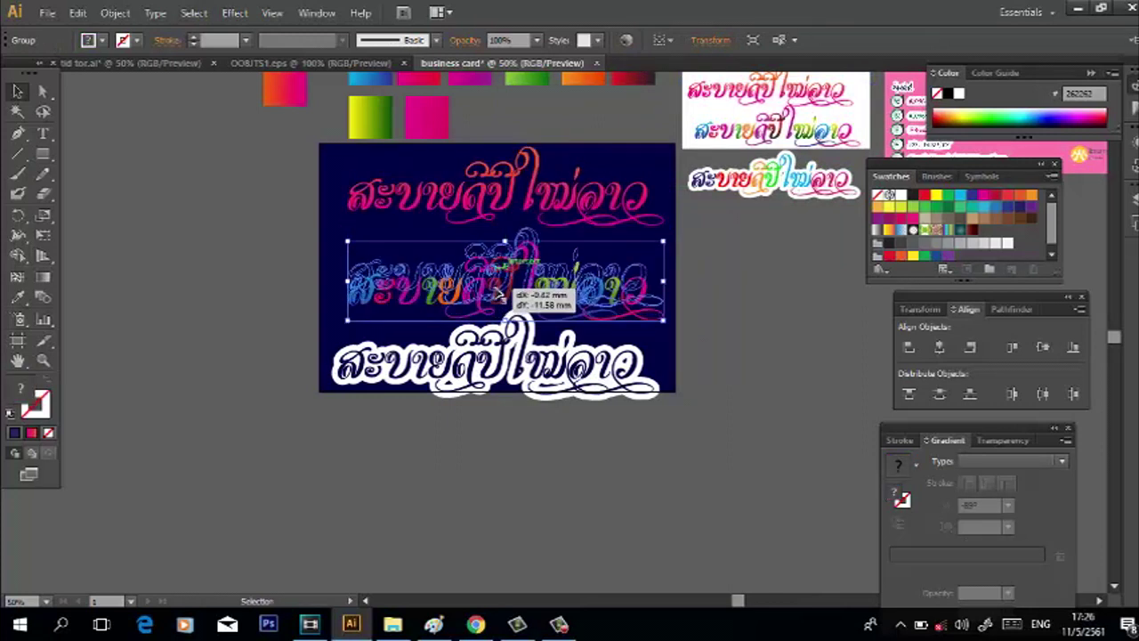
{"action": "left_click", "coordinate": [499, 351]}
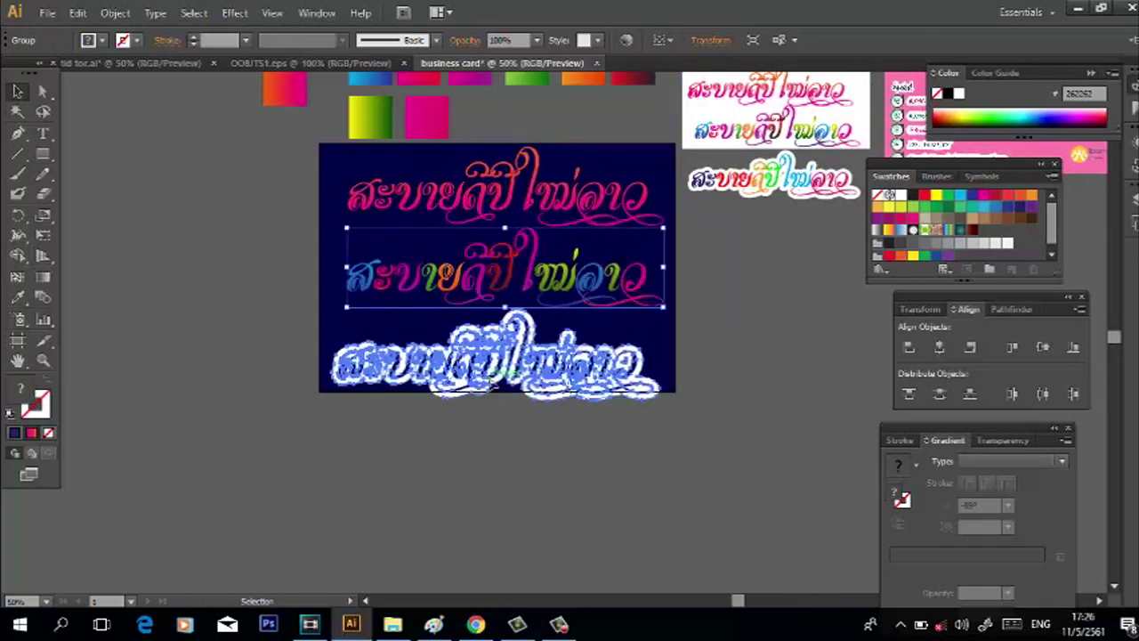
{"action": "left_click", "coordinate": [559, 427]}
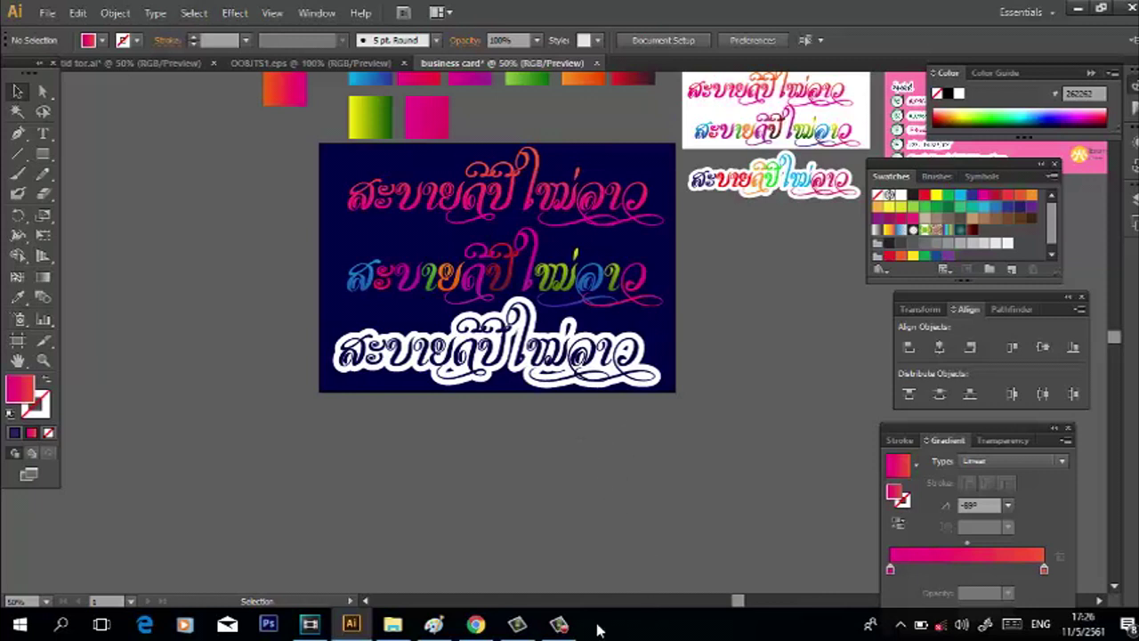
{"action": "left_click", "coordinate": [559, 624]}
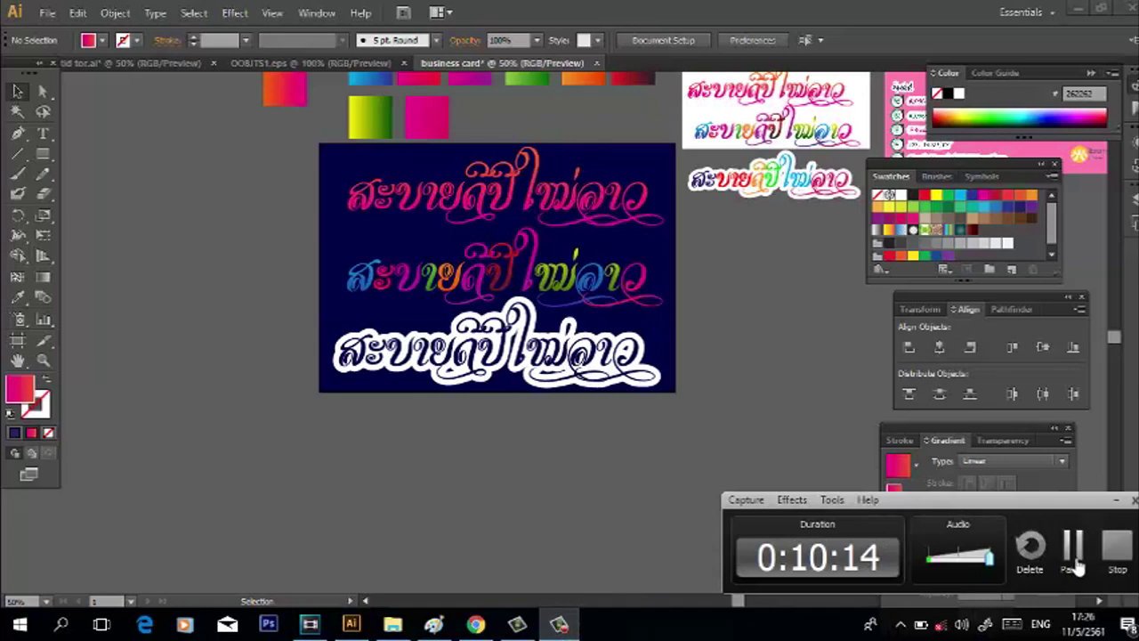